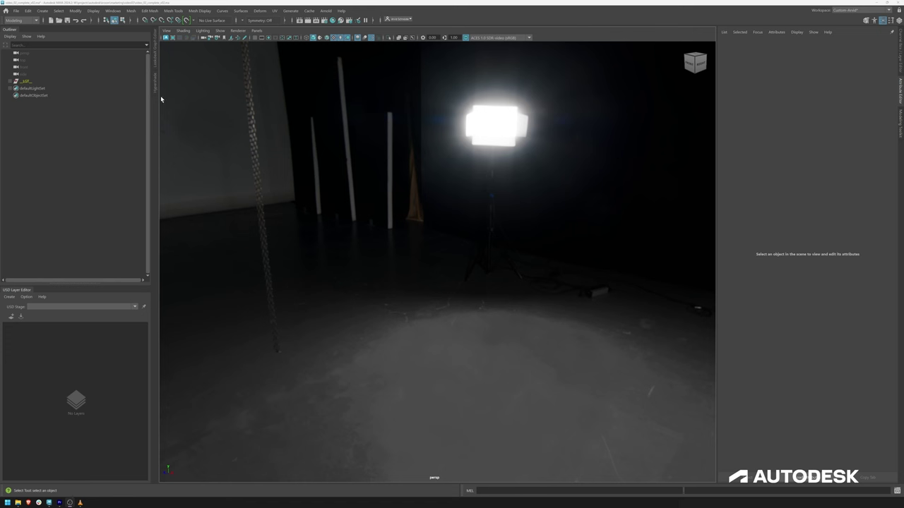
- Start saving the scene under a new name and create an ldv folder inside toy_dinosaur02 as its destination
{"action": "left_click", "coordinate": [15, 11]}
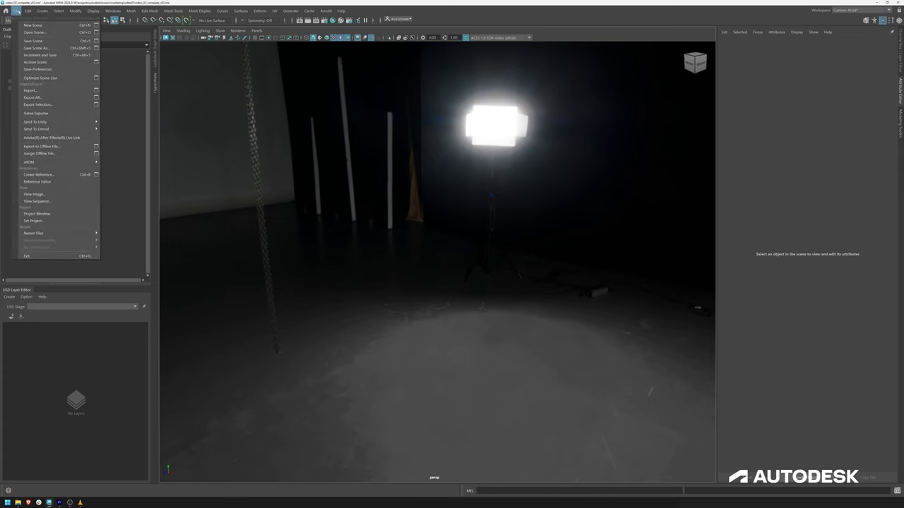
{"action": "left_click", "coordinate": [45, 48]}
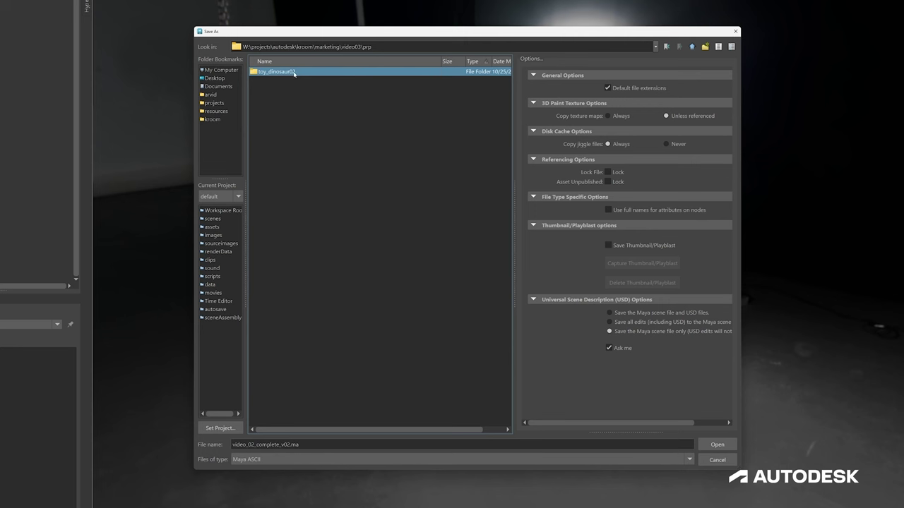
{"action": "double_click", "coordinate": [301, 72]}
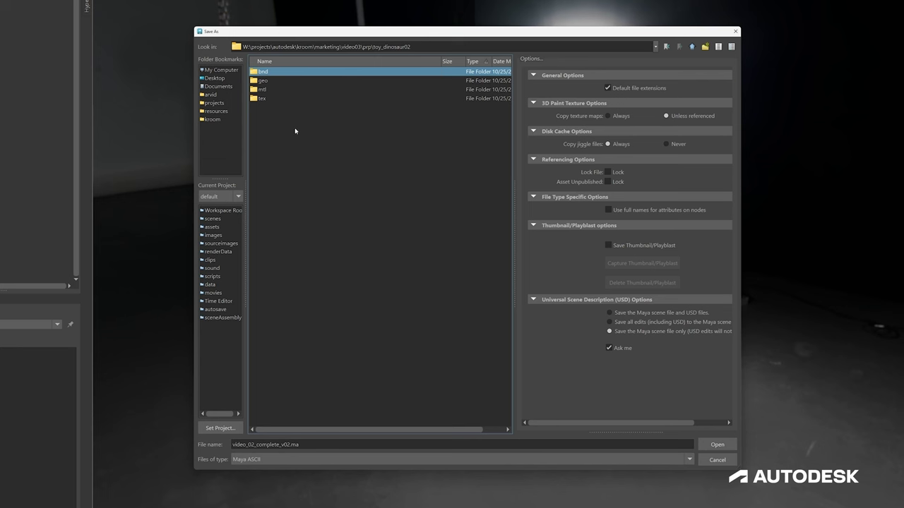
{"action": "left_click", "coordinate": [704, 47]}
{"action": "key", "text": "BackSpace"}
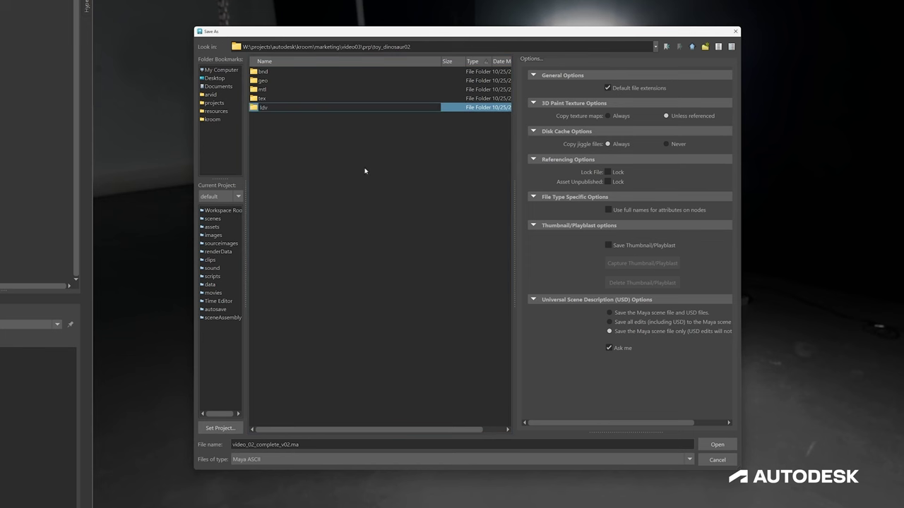
{"action": "key", "text": "Return"}
{"action": "double_click", "coordinate": [288, 109]}
- Name the scene file ldv_toy_dinosaur02 and save it in the ldv folder
{"action": "left_click", "coordinate": [321, 442]}
{"action": "key", "text": "ctrl+a"}
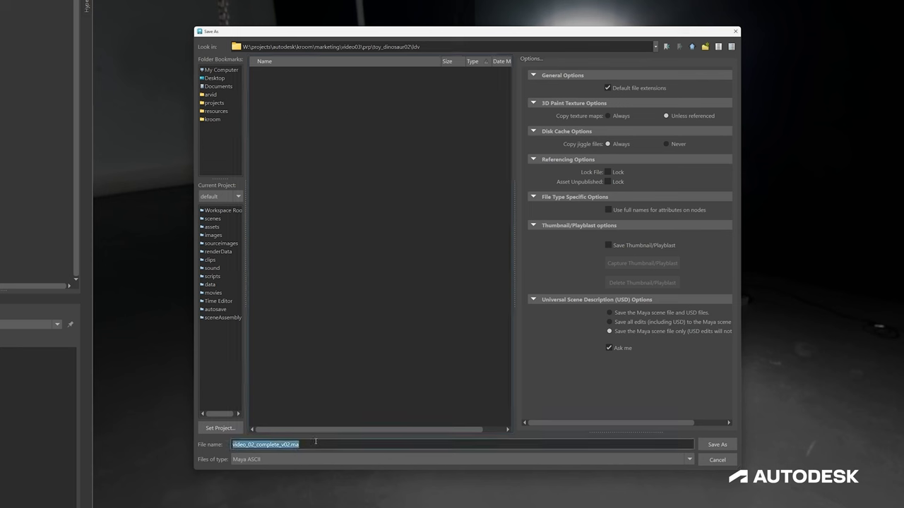
{"action": "type", "text": "to"}
{"action": "key", "text": "BackSpace"}
{"action": "key", "text": "BackSpace"}
{"action": "type", "text": "ldv_"}
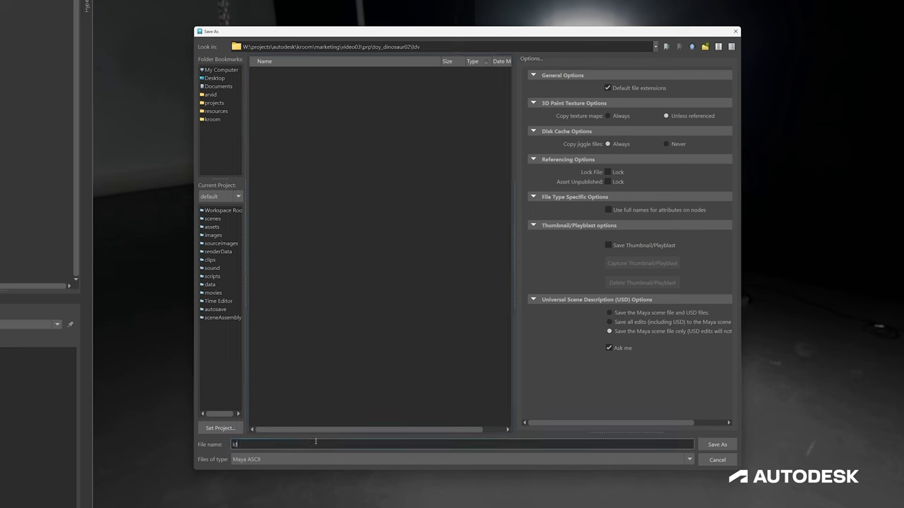
{"action": "type", "text": "toy_dinosaur02"}
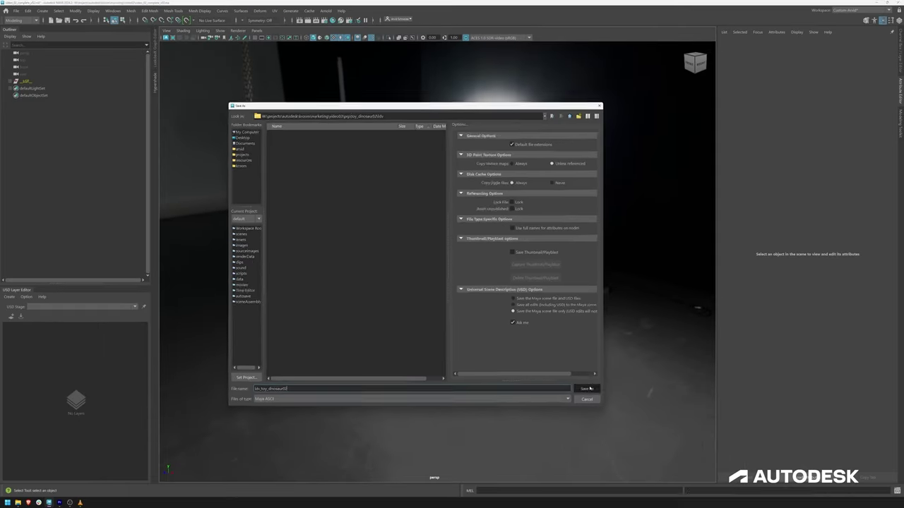
{"action": "key", "text": "Return"}
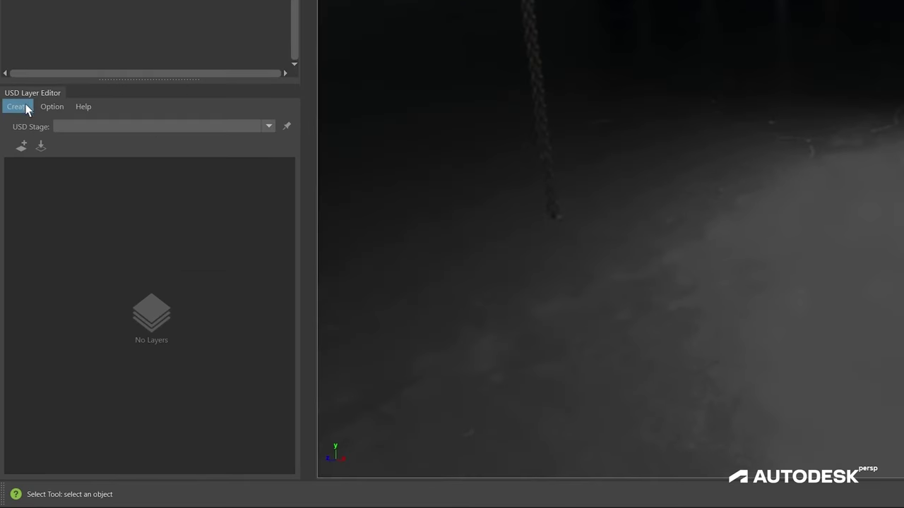
- Create a USD stage with a new layer and save it with a relative path as ldv_toy_dinosaur02.usd
{"action": "left_click", "coordinate": [10, 297]}
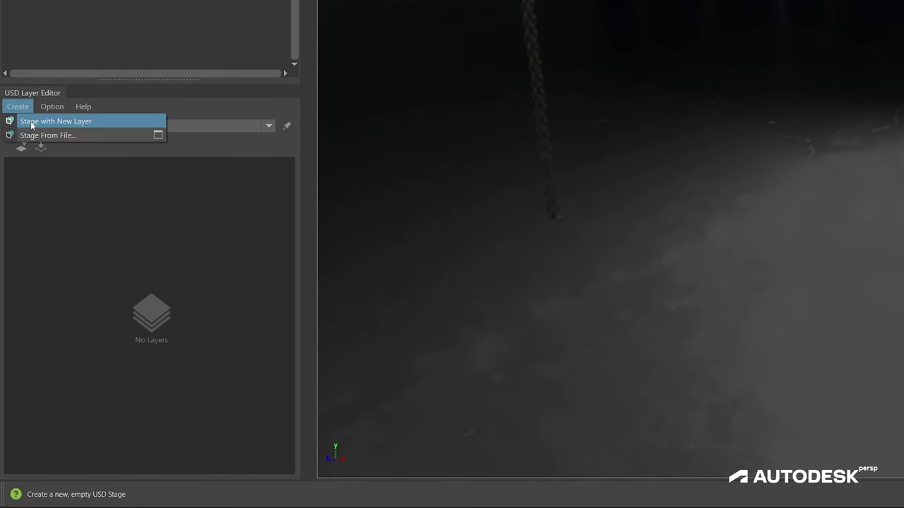
{"action": "left_click", "coordinate": [31, 123]}
{"action": "left_click", "coordinate": [279, 147]}
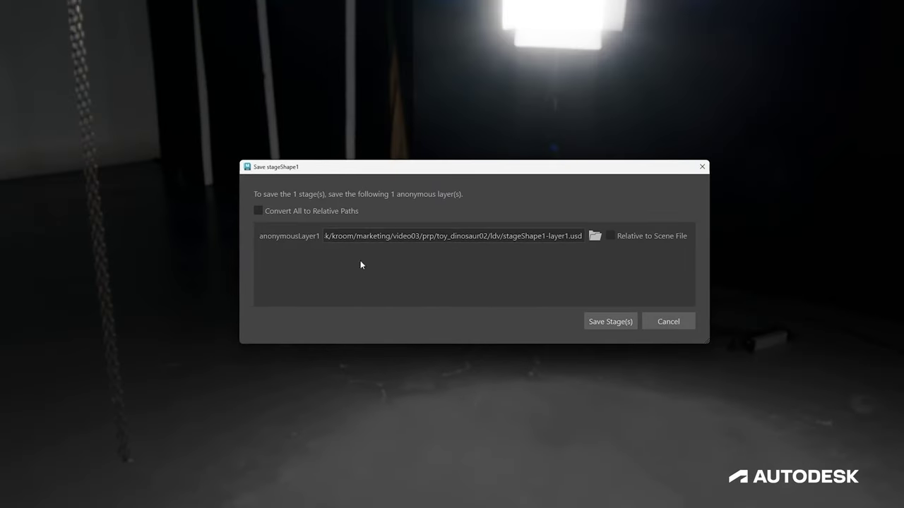
{"action": "left_click", "coordinate": [308, 212]}
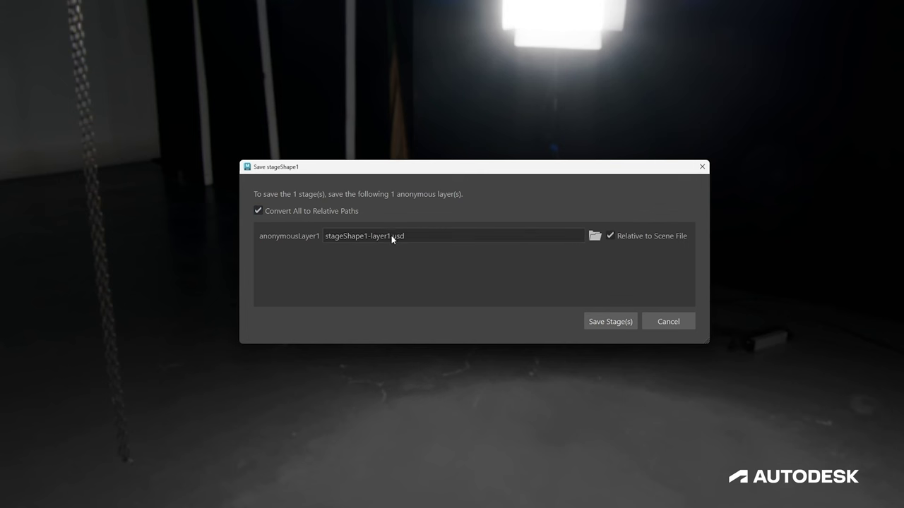
{"action": "left_click_drag", "start_coordinate": [392, 239], "coordinate": [323, 237]}
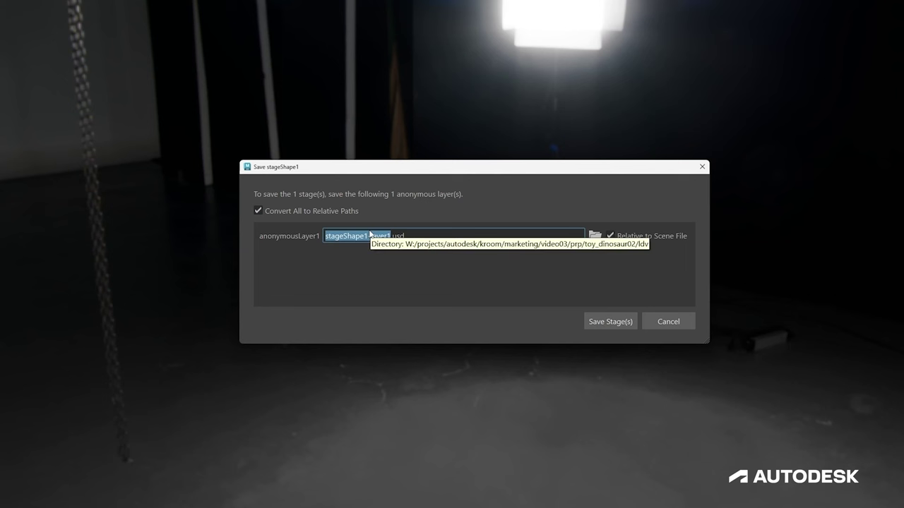
{"action": "type", "text": "ldv_toy_dinosaur0-2"}
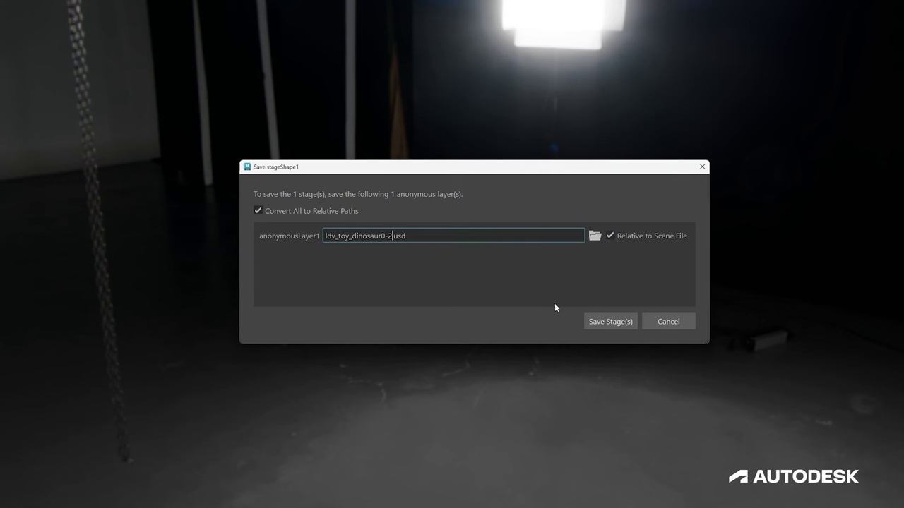
{"action": "key", "text": "BackSpace"}
{"action": "key", "text": "BackSpace"}
{"action": "type", "text": "2"}
{"action": "left_click", "coordinate": [618, 323]}
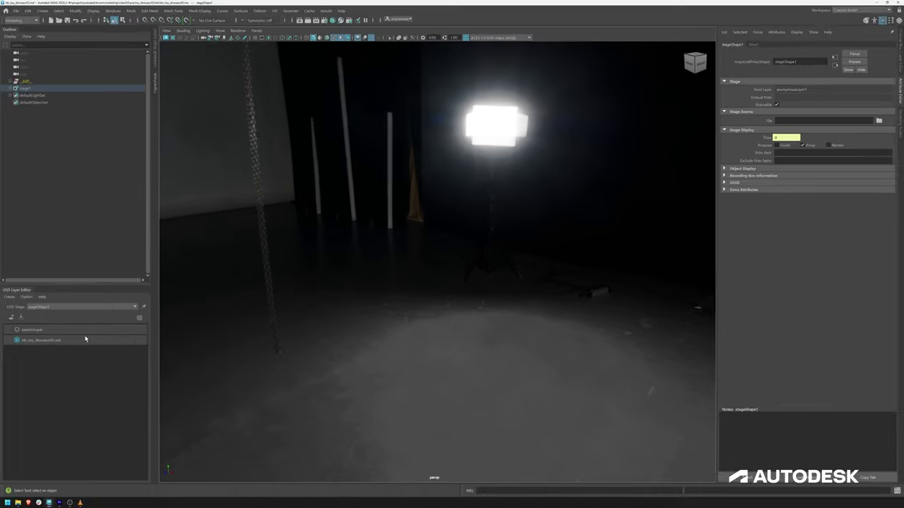
- Open the Script Editor and print the contents of the ldv_toy_dinosaur02.usd layer to it
{"action": "left_click", "coordinate": [897, 490]}
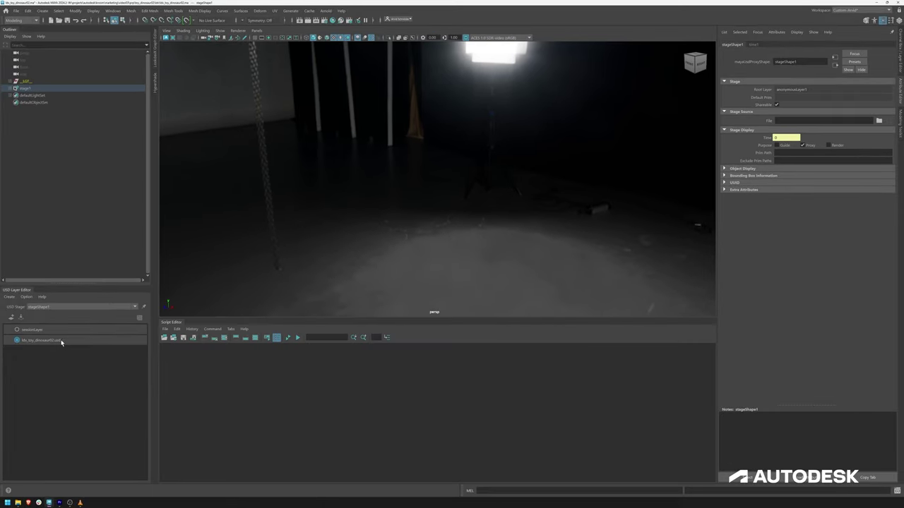
{"action": "right_click", "coordinate": [56, 343]}
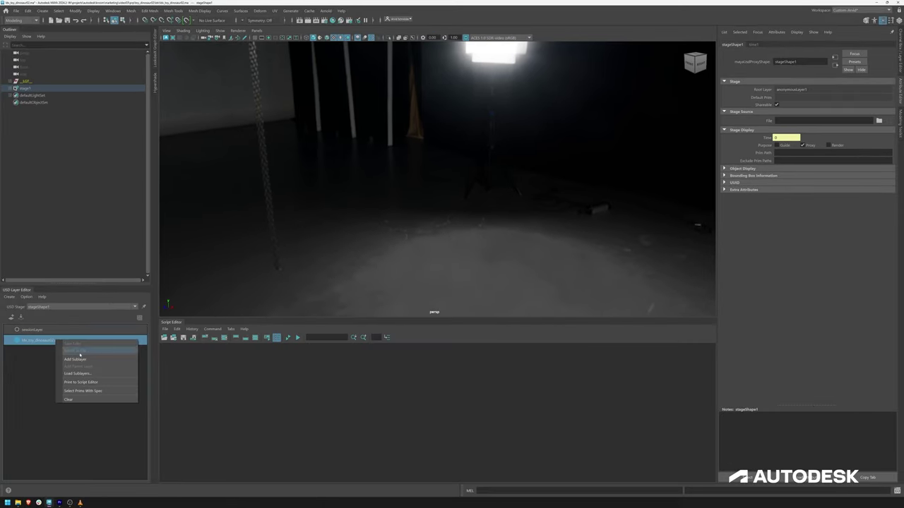
{"action": "left_click", "coordinate": [96, 383]}
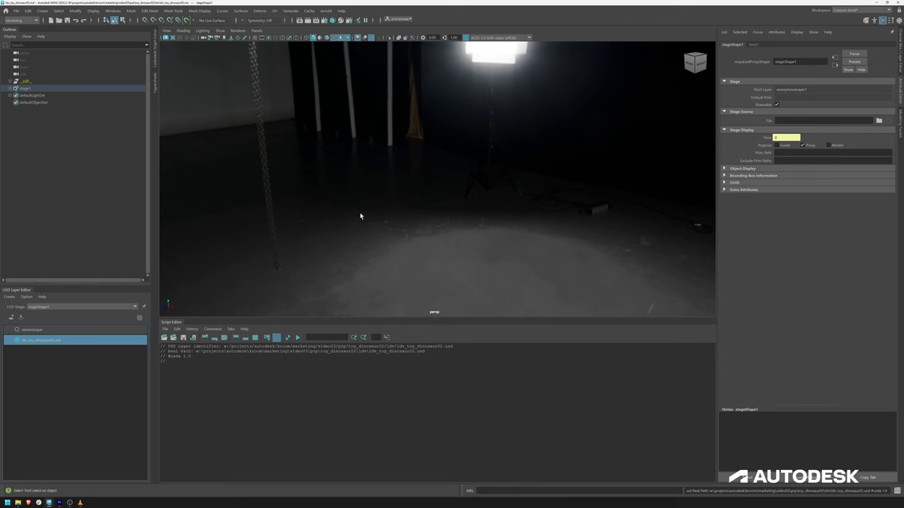
- Load mdl1_render.usd from the geo folder as a sublayer of ldv_toy_dinosaur02.usd
{"action": "left_click", "coordinate": [21, 318]}
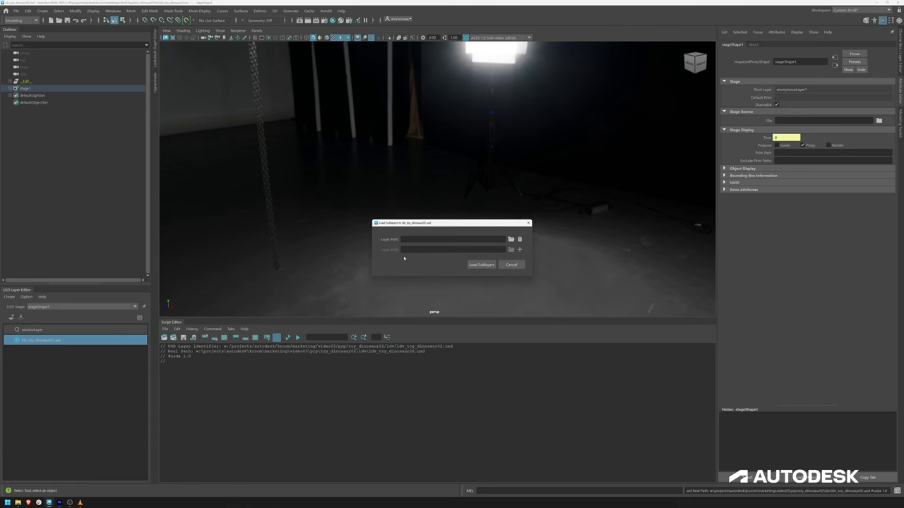
{"action": "left_click", "coordinate": [510, 239]}
{"action": "left_click", "coordinate": [567, 117]}
{"action": "double_click", "coordinate": [286, 139]}
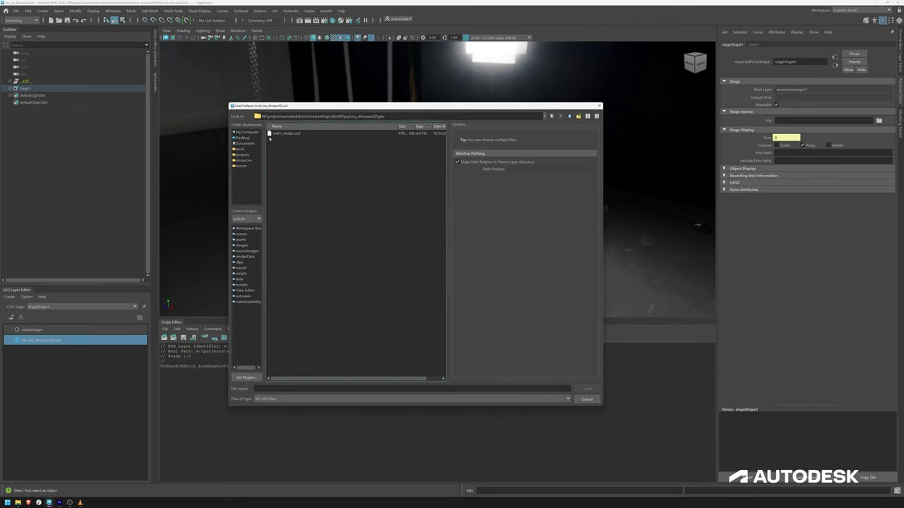
{"action": "left_click", "coordinate": [275, 134]}
{"action": "left_click", "coordinate": [579, 388]}
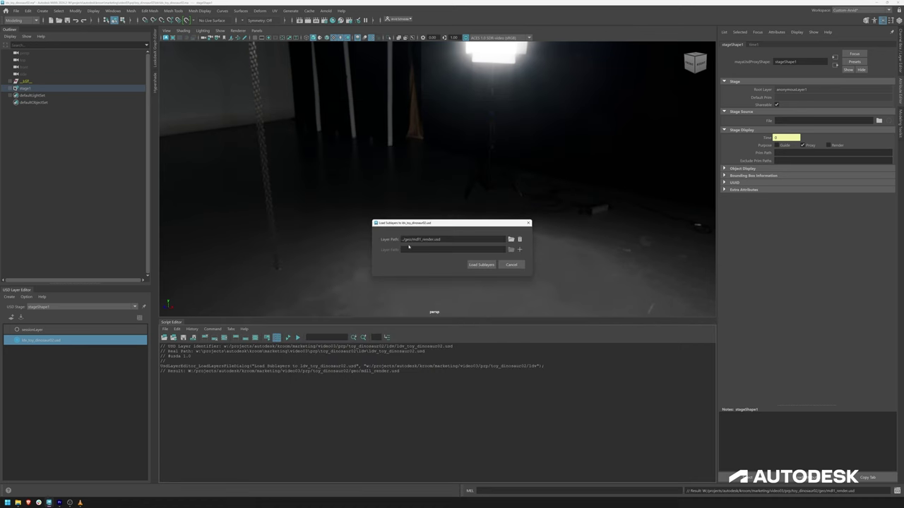
{"action": "left_click", "coordinate": [480, 265]}
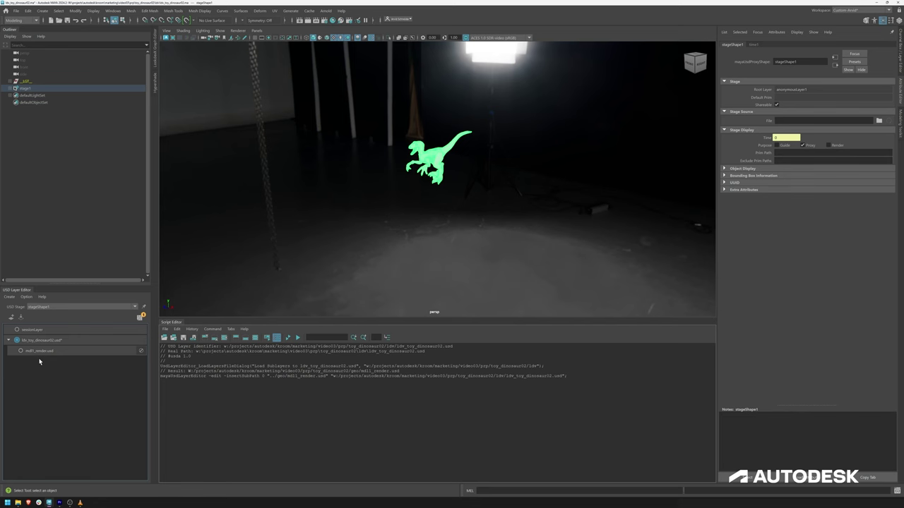
- View the loaded dinosaur up close and print the mdl1_render.usd layer to the Script Editor
{"action": "left_click_drag", "start_coordinate": [329, 200], "coordinate": [420, 176], "text": "alt"}
{"action": "right_click_drag", "start_coordinate": [420, 176], "coordinate": [439, 196], "text": "alt"}
{"action": "left_click_drag", "start_coordinate": [440, 196], "coordinate": [425, 209], "text": "alt"}
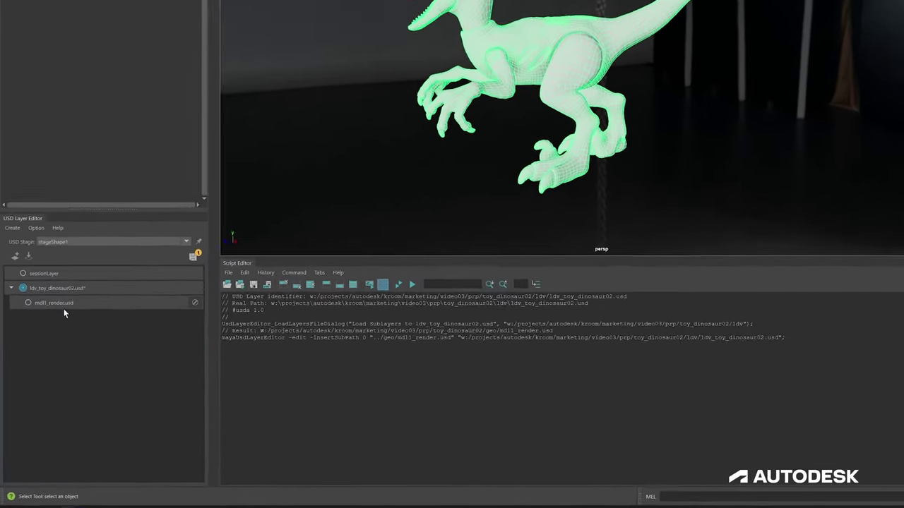
{"action": "right_click", "coordinate": [84, 302]}
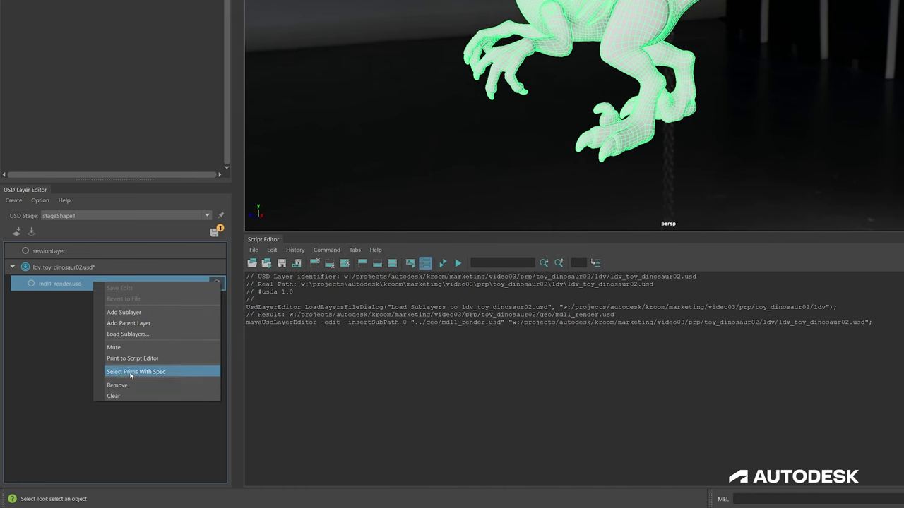
{"action": "left_click", "coordinate": [133, 359]}
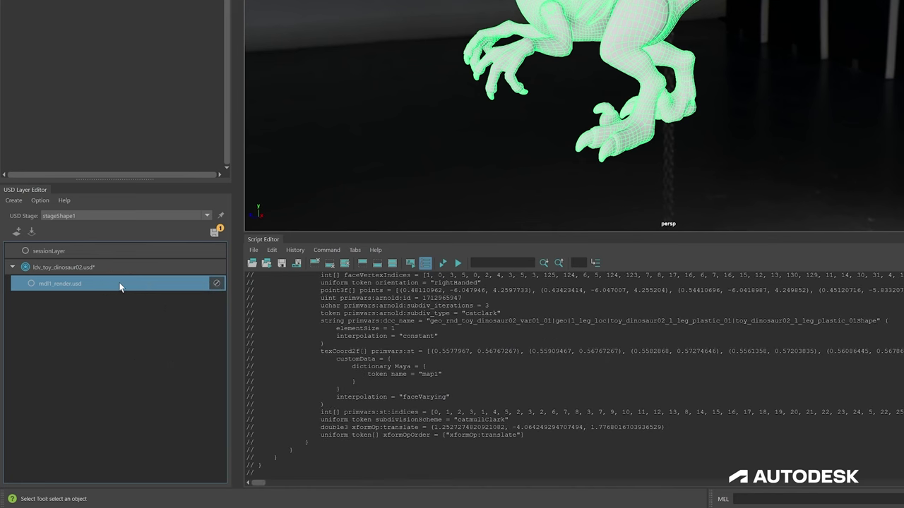
- Print the ldv_toy_dinosaur02.usd root layer to the Script Editor and inspect its subLayers entry
{"action": "left_click", "coordinate": [105, 266]}
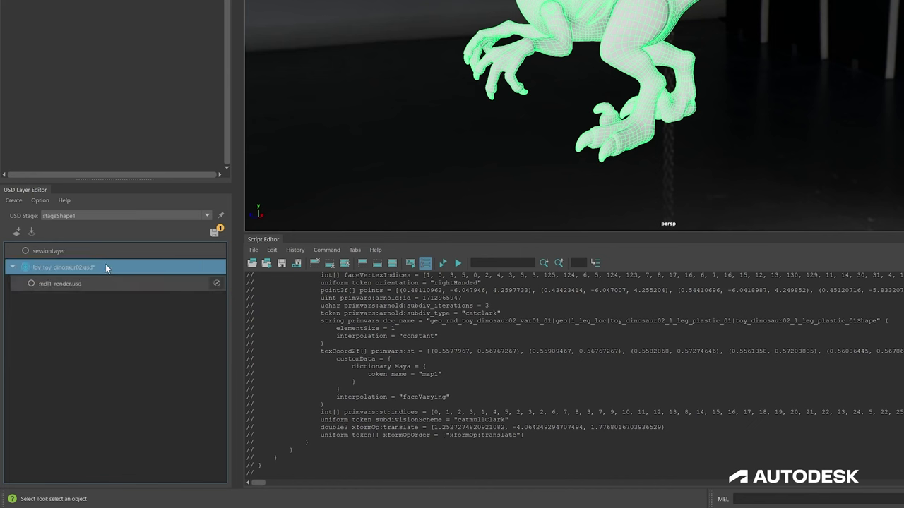
{"action": "right_click", "coordinate": [105, 267]}
{"action": "left_click", "coordinate": [152, 330]}
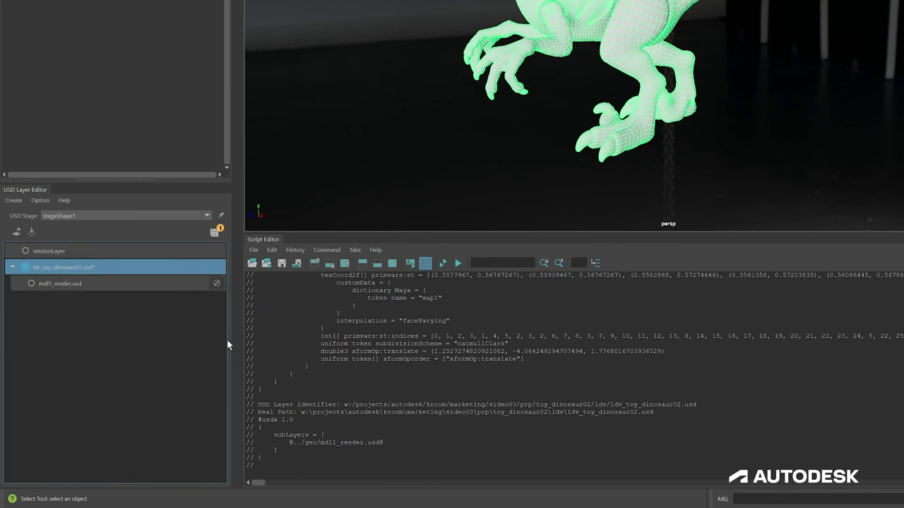
{"action": "left_click_drag", "start_coordinate": [293, 434], "coordinate": [247, 435]}
{"action": "double_click", "coordinate": [292, 434]}
{"action": "left_click", "coordinate": [308, 449]}
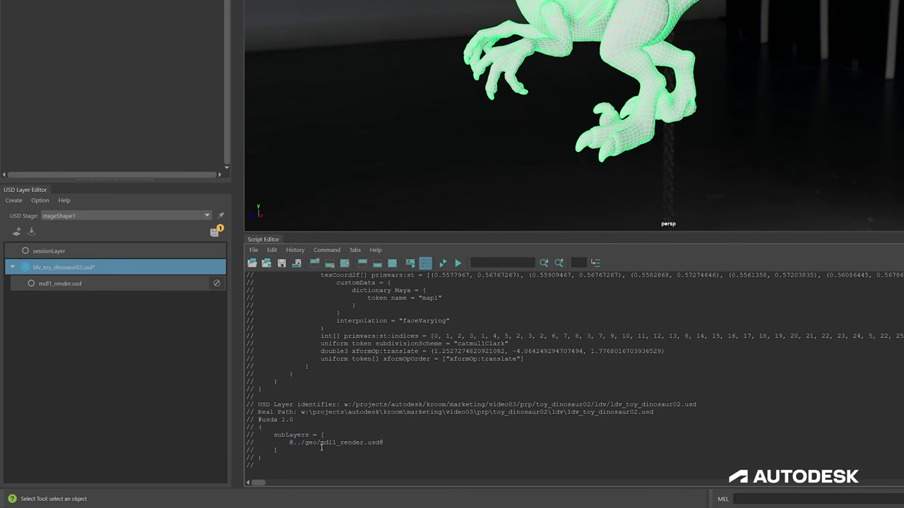
{"action": "left_click", "coordinate": [83, 321]}
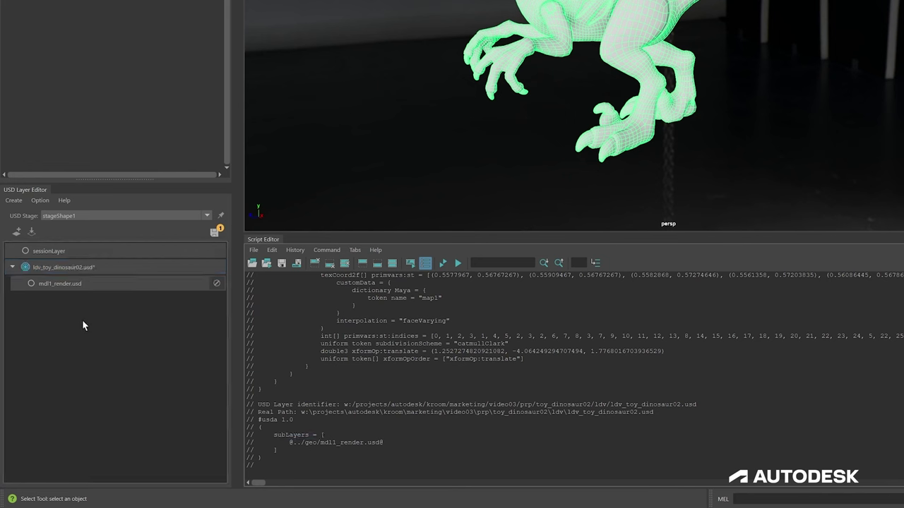
- Save the pending edits of the ldv_toy_dinosaur02.usd layer
{"action": "left_click", "coordinate": [192, 266]}
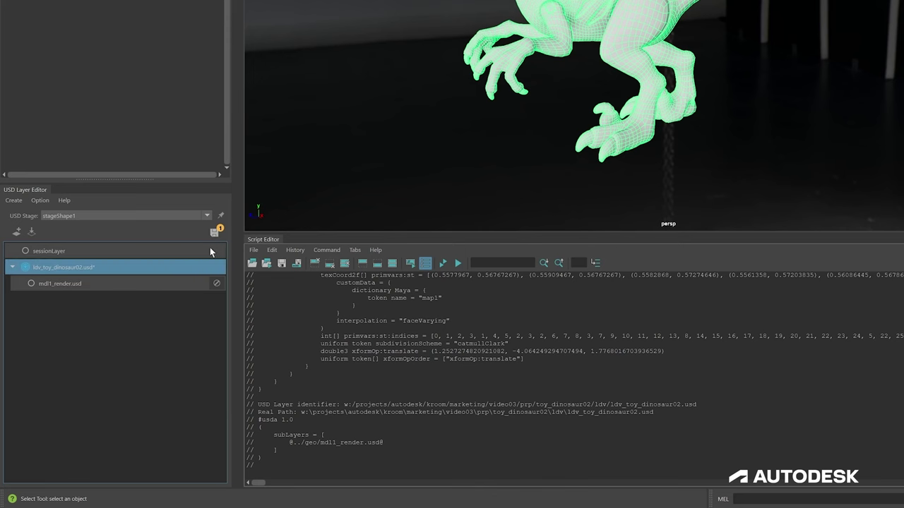
{"action": "left_click", "coordinate": [215, 231]}
{"action": "left_click", "coordinate": [766, 171]}
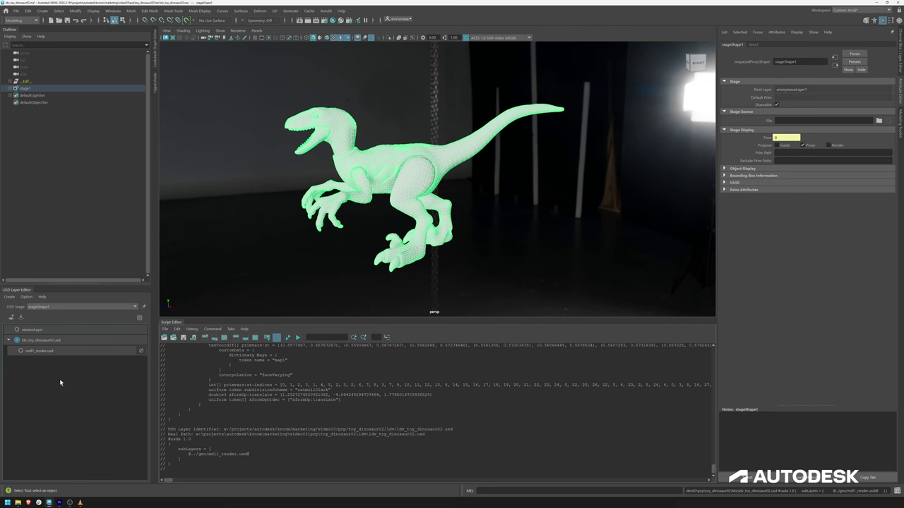
- Add a new empty sublayer above mdl1_render.usd under ldv_toy_dinosaur02.usd
{"action": "left_click", "coordinate": [75, 342]}
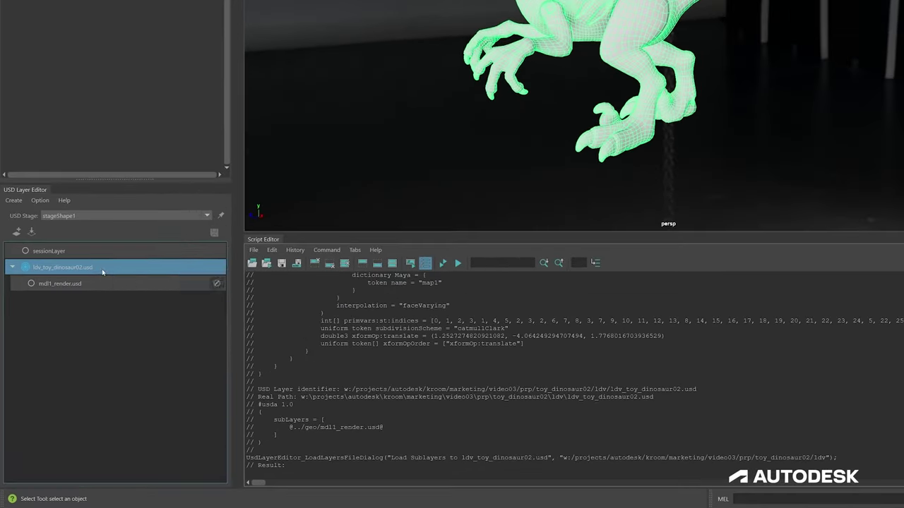
{"action": "right_click", "coordinate": [82, 307]}
{"action": "left_click", "coordinate": [102, 332]}
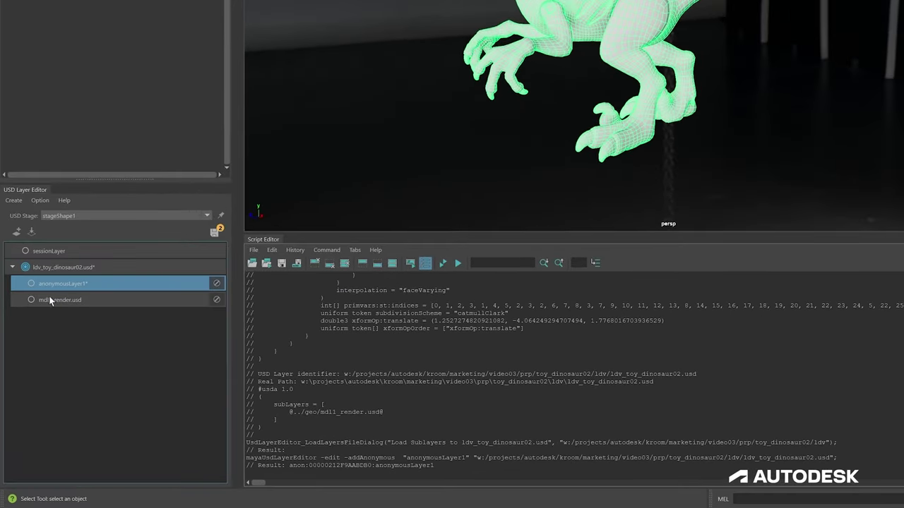
- Save the new anonymous sublayer as mtl_toy_dinosaur02 in the asset's mtl folder, with its path relative to the parent layer
{"action": "right_click", "coordinate": [161, 286]}
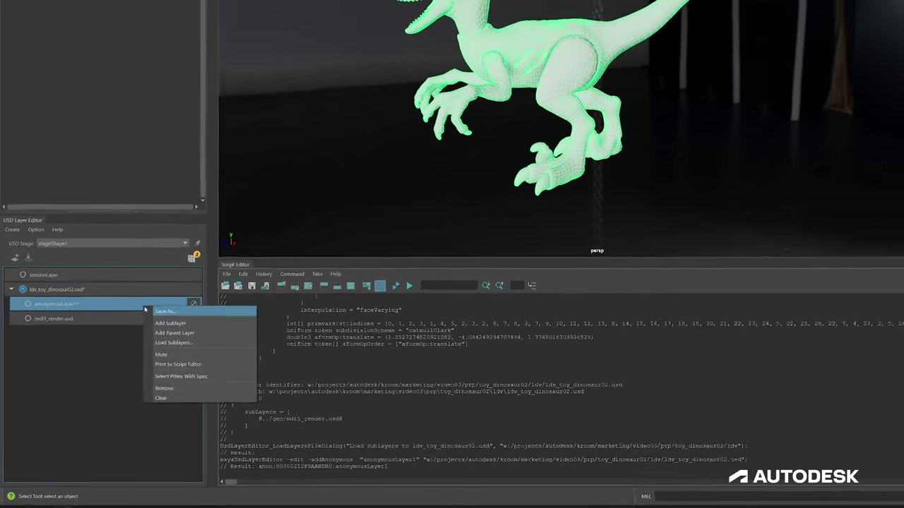
{"action": "left_click", "coordinate": [180, 310]}
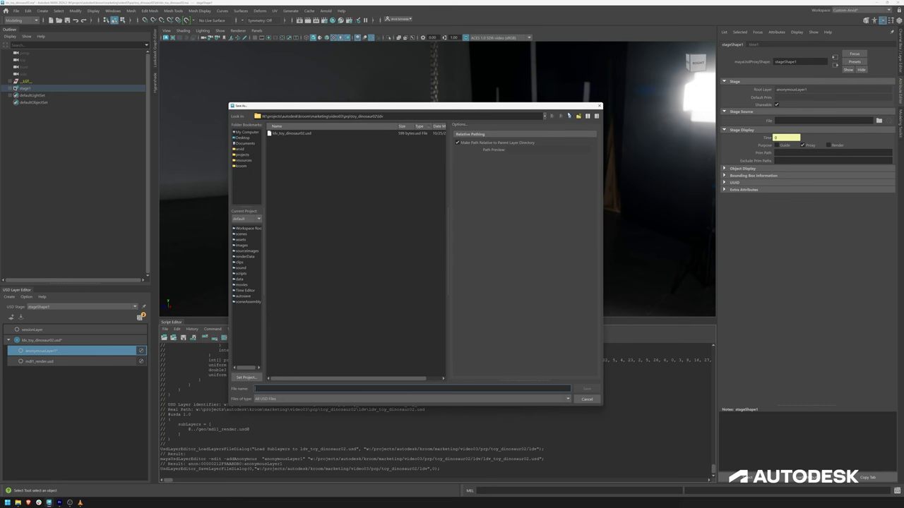
{"action": "left_click", "coordinate": [569, 116]}
{"action": "double_click", "coordinate": [281, 151]}
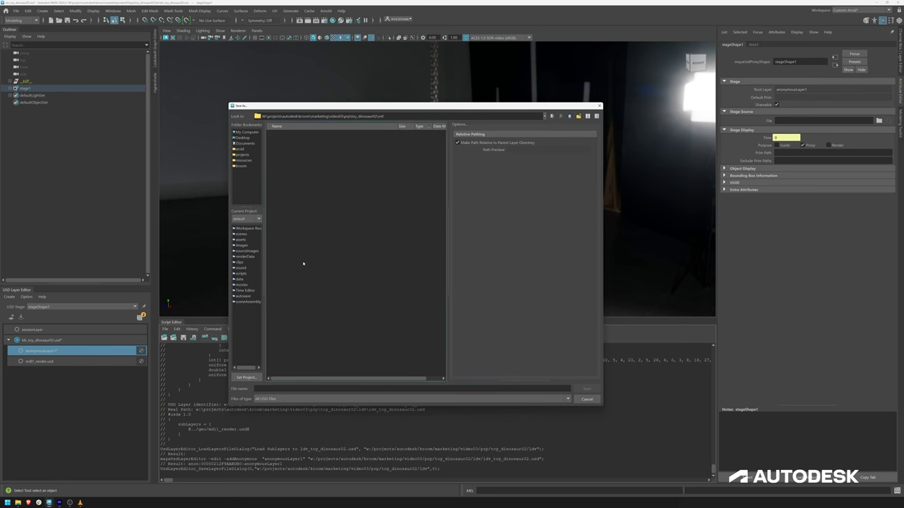
{"action": "left_click", "coordinate": [293, 388]}
{"action": "type", "text": "md"}
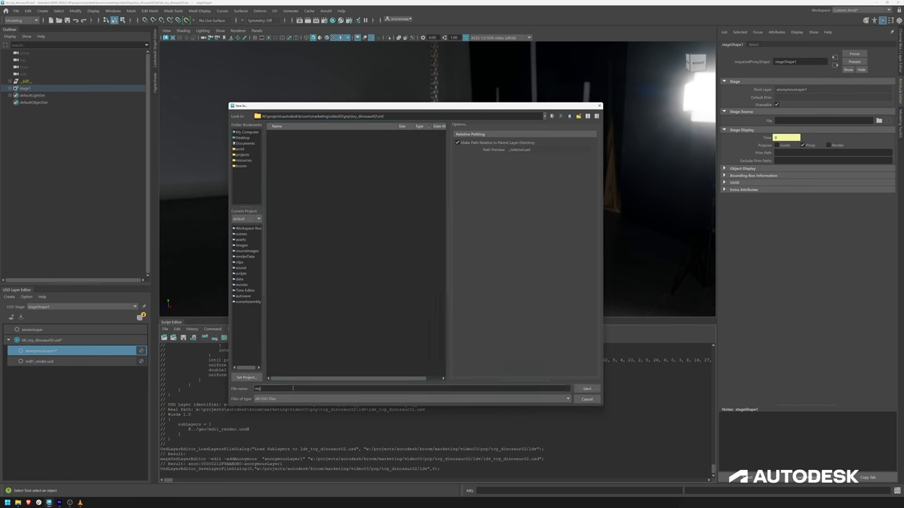
{"action": "type", "text": "l_toy_dinosaur02"}
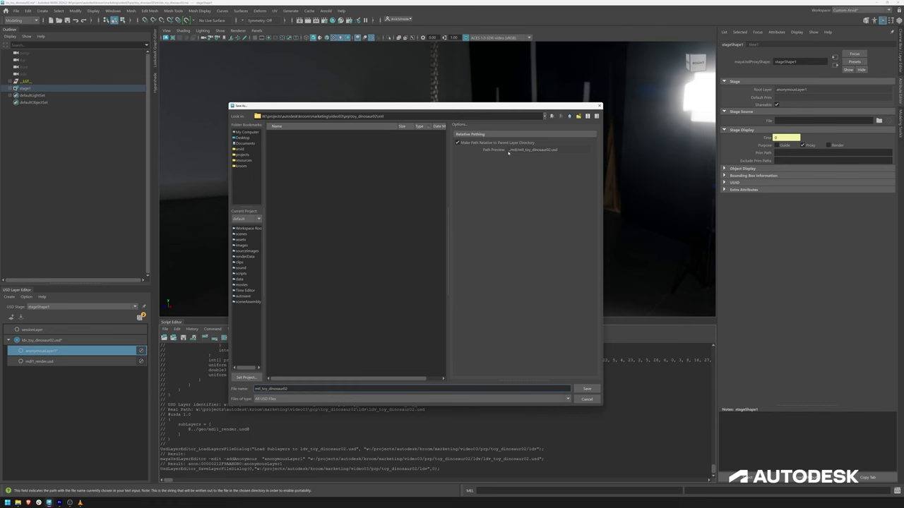
{"action": "left_click", "coordinate": [587, 389]}
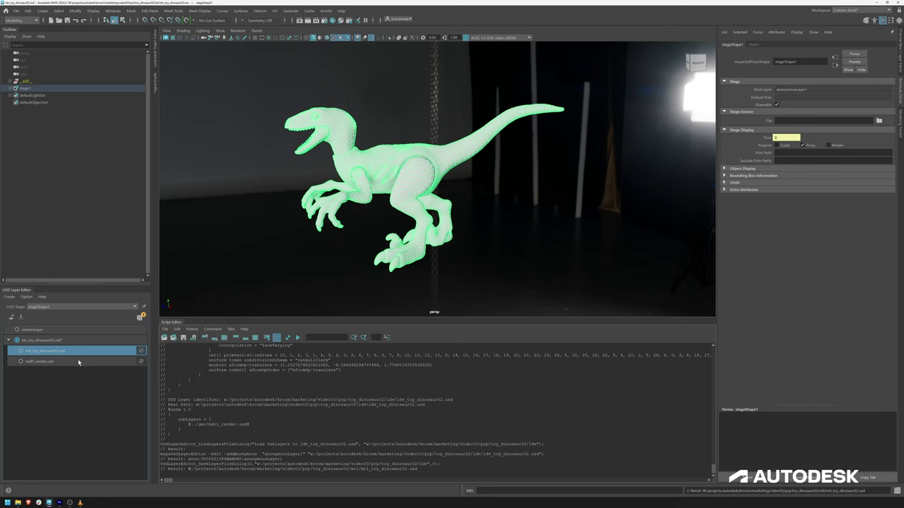
- Add another empty sublayer above mtl_toy_dinosaur02.usd under the ldv_toy_dinosaur02.usd root layer
{"action": "left_click", "coordinate": [51, 342]}
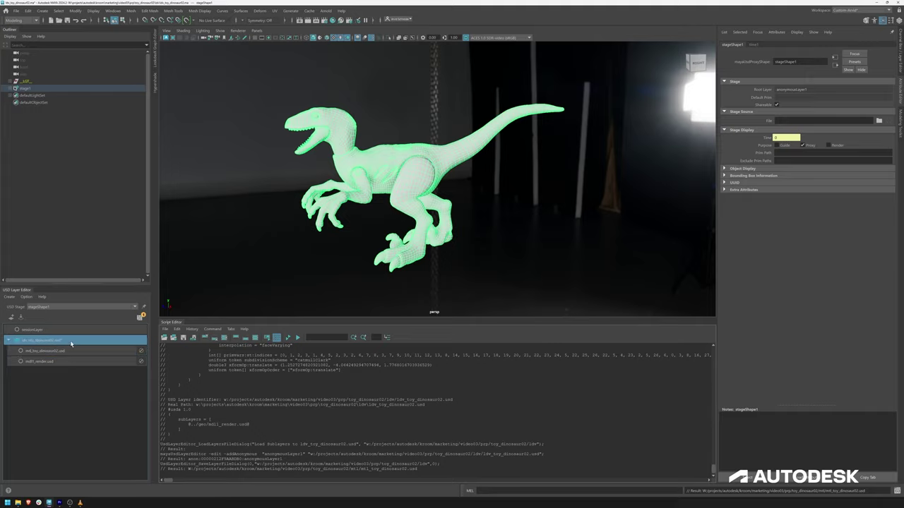
{"action": "right_click", "coordinate": [77, 340]}
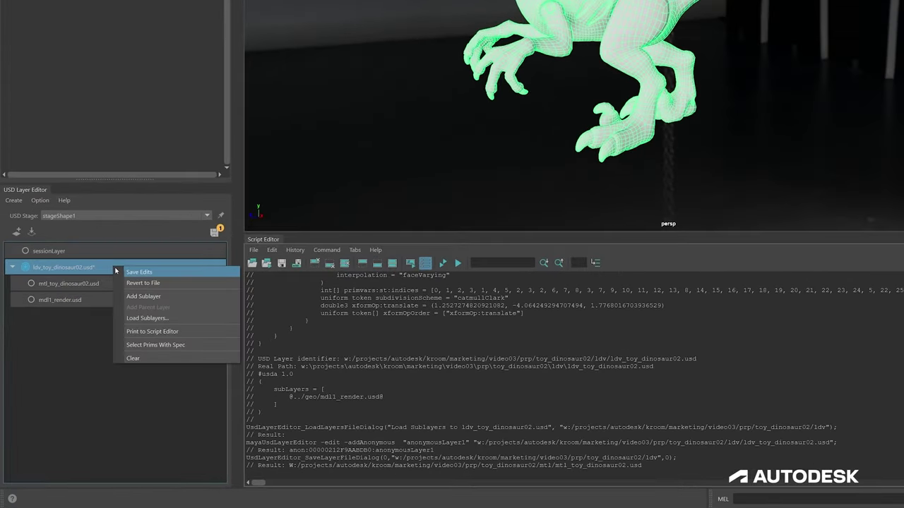
{"action": "left_click", "coordinate": [156, 297]}
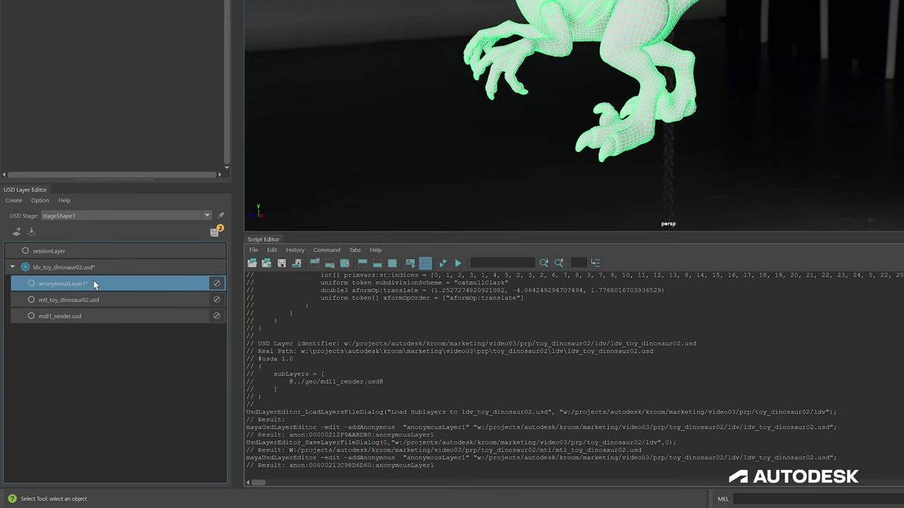
- Save the new empty sublayer as bnd_toy_dinosaur02 in the asset's bnd folder
{"action": "left_click", "coordinate": [214, 231]}
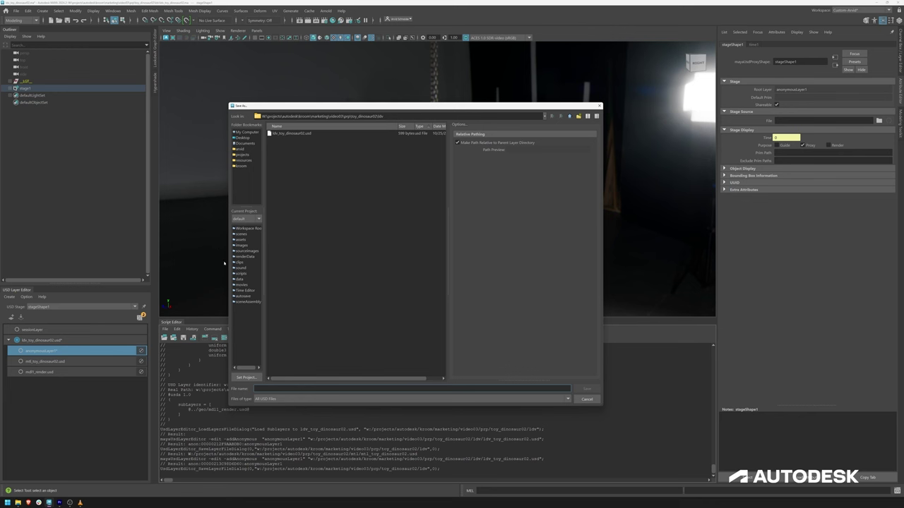
{"action": "left_click", "coordinate": [568, 116]}
{"action": "double_click", "coordinate": [275, 133]}
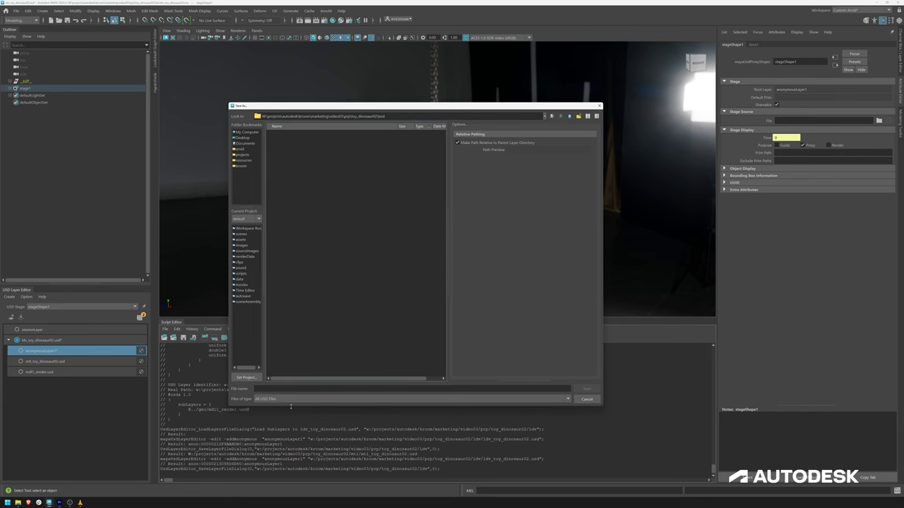
{"action": "type", "text": "bnd_t"}
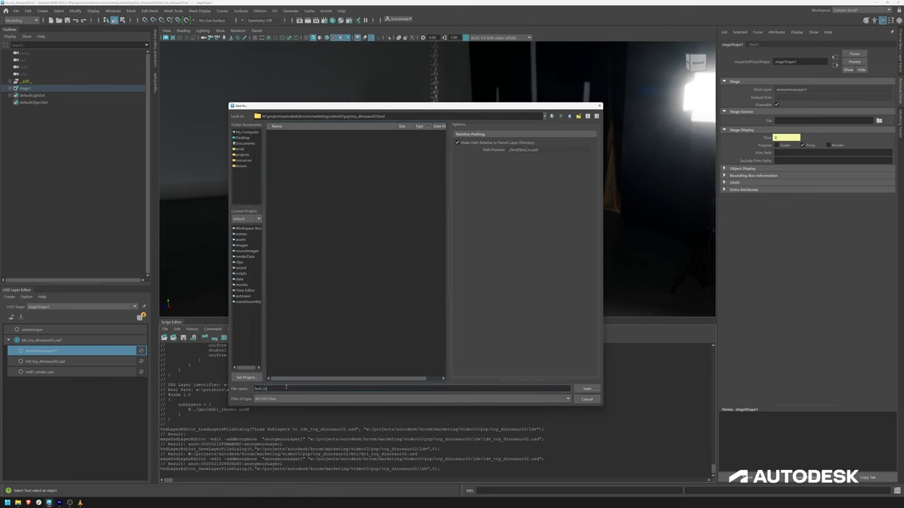
{"action": "type", "text": "oy_dinosaur02"}
{"action": "key", "text": "Return"}
- Save the stage edits of ldv_toy_dinosaur02.usd, overwriting the existing file
{"action": "left_click", "coordinate": [106, 342]}
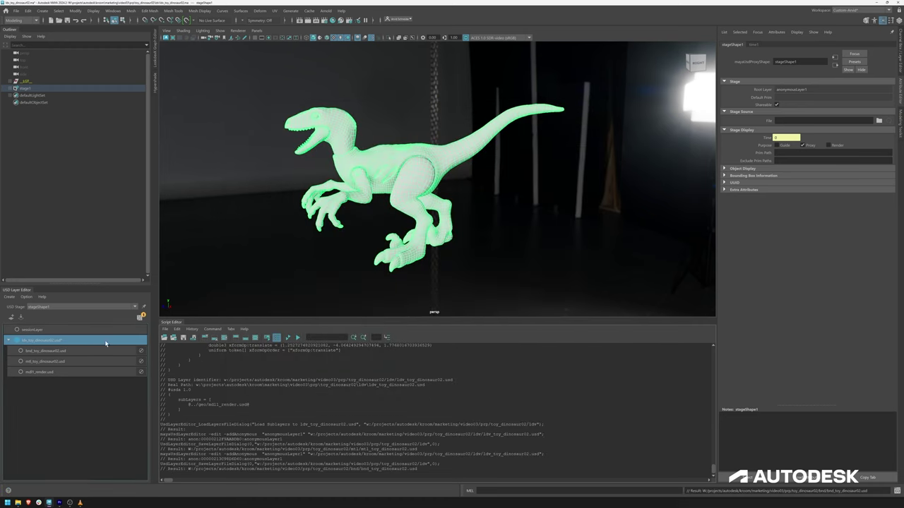
{"action": "left_click", "coordinate": [138, 319]}
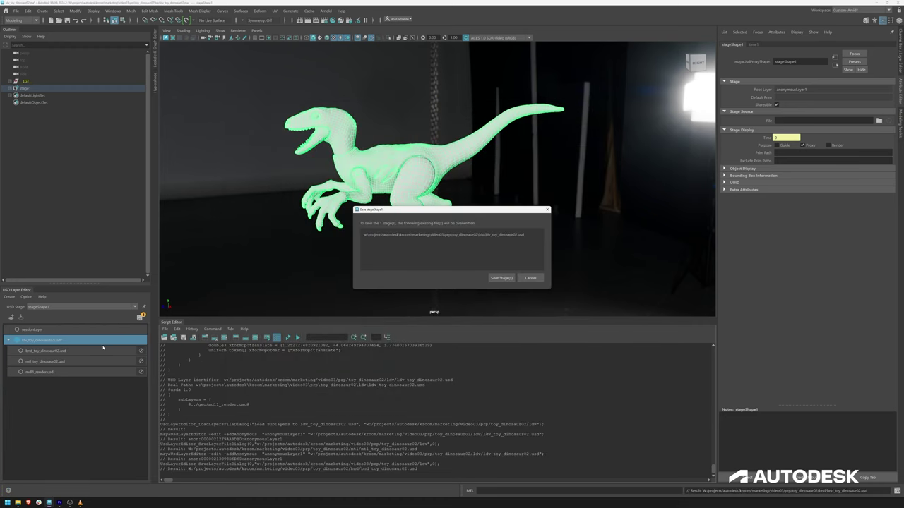
{"action": "left_click", "coordinate": [500, 278]}
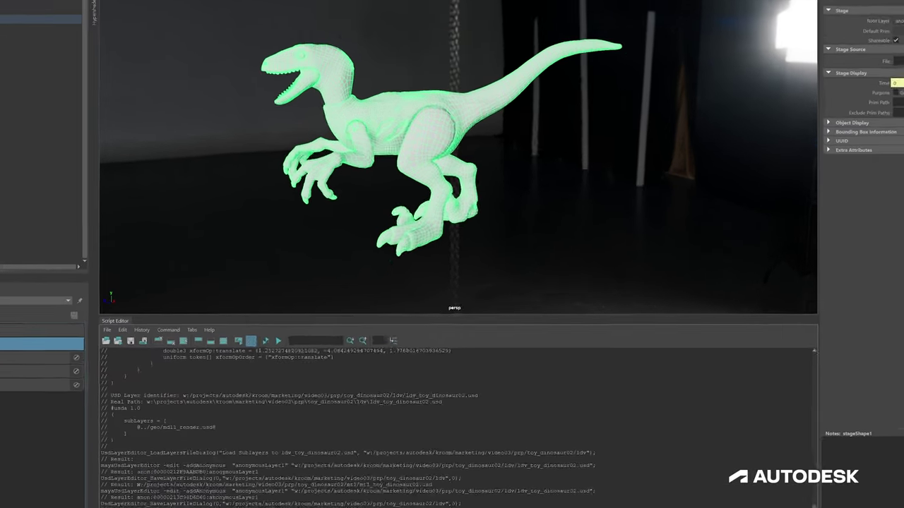
- Switch to File Explorer and examine the mtl, ldv, geo and bnd folders of toy_dinosaur02 for their saved layer files
{"action": "key", "text": "alt+Tab"}
{"action": "double_click", "coordinate": [314, 165]}
{"action": "left_click", "coordinate": [472, 106]}
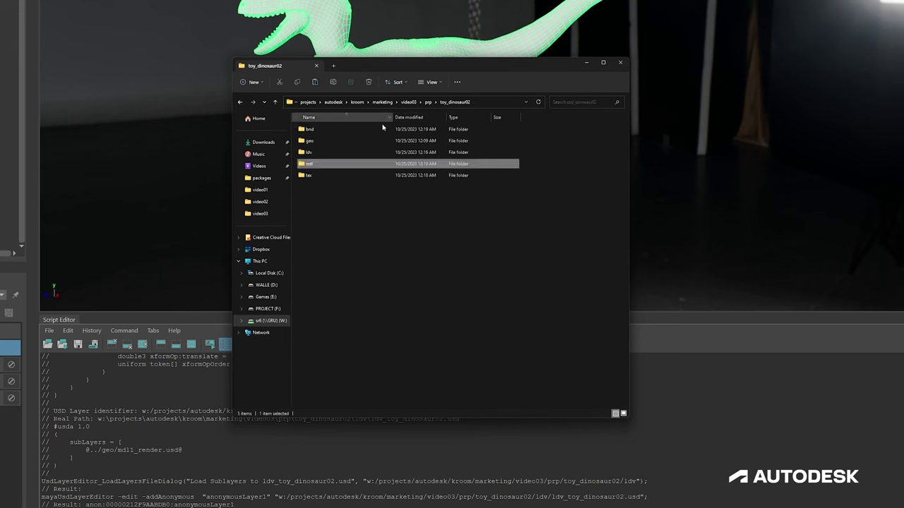
{"action": "double_click", "coordinate": [328, 153]}
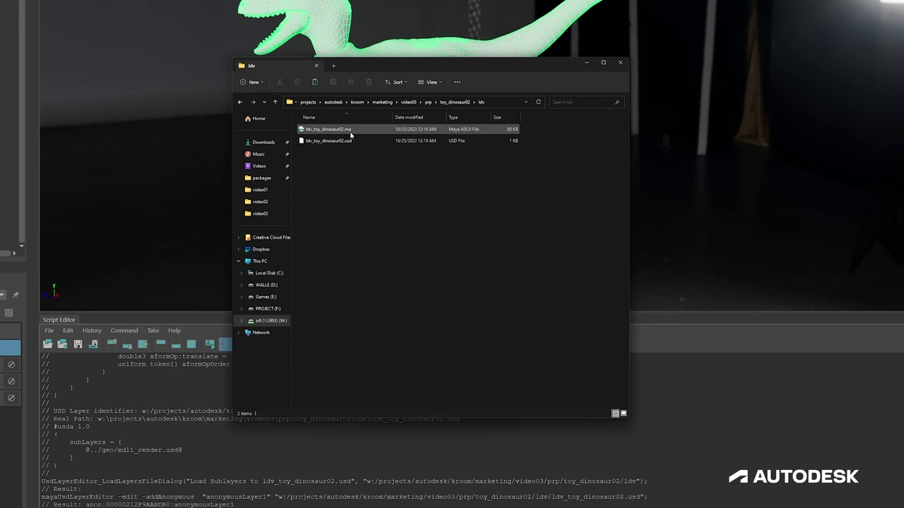
{"action": "left_click", "coordinate": [337, 141]}
{"action": "left_click", "coordinate": [469, 105]}
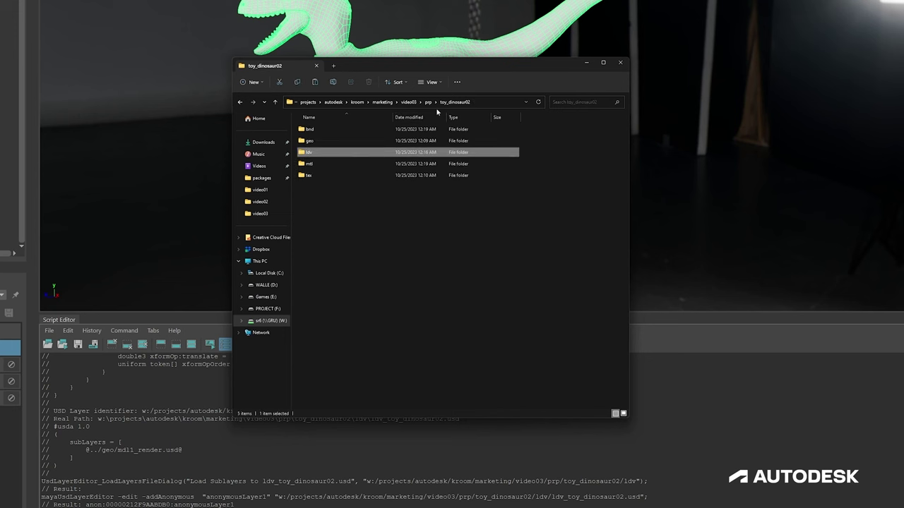
{"action": "double_click", "coordinate": [349, 141]}
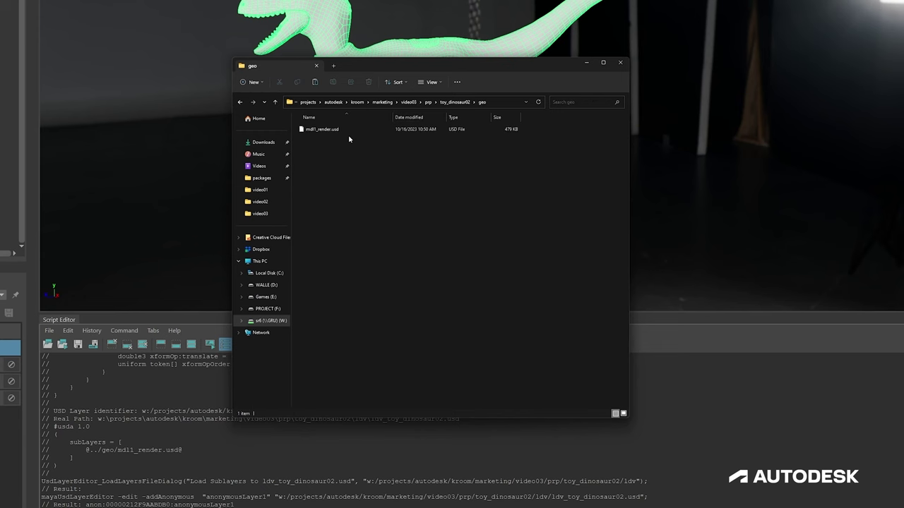
{"action": "left_click", "coordinate": [457, 103]}
{"action": "double_click", "coordinate": [391, 128]}
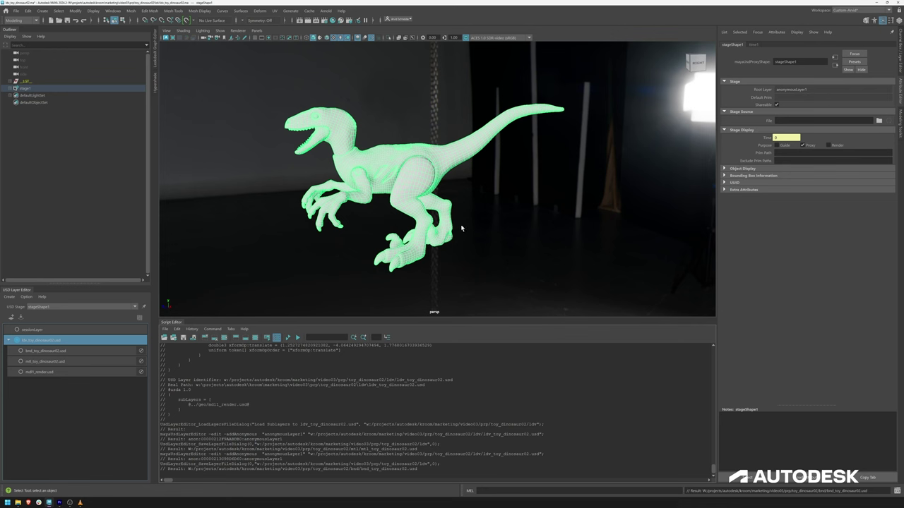
- Print the ldv_toy_dinosaur02.usd layer to the Script Editor again and examine its subLayers paths
{"action": "right_click", "coordinate": [92, 344]}
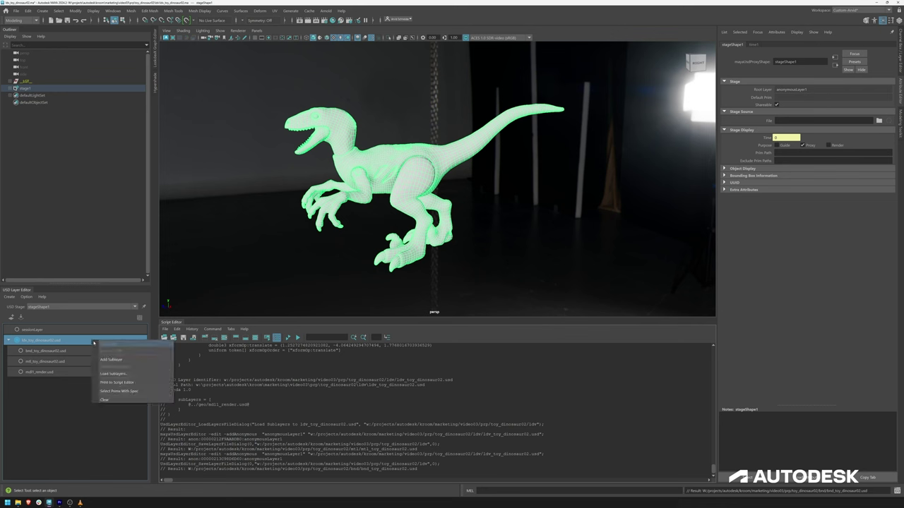
{"action": "left_click", "coordinate": [118, 383]}
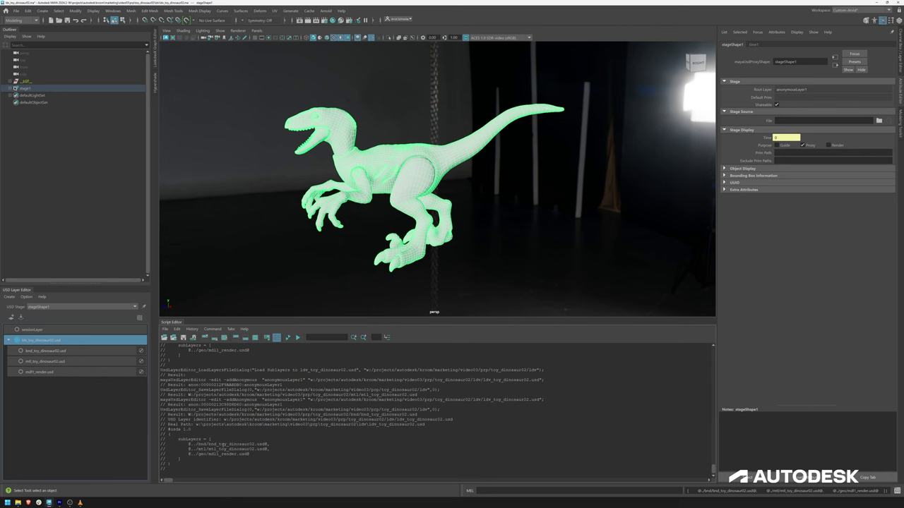
{"action": "left_click_drag", "start_coordinate": [252, 456], "coordinate": [161, 433]}
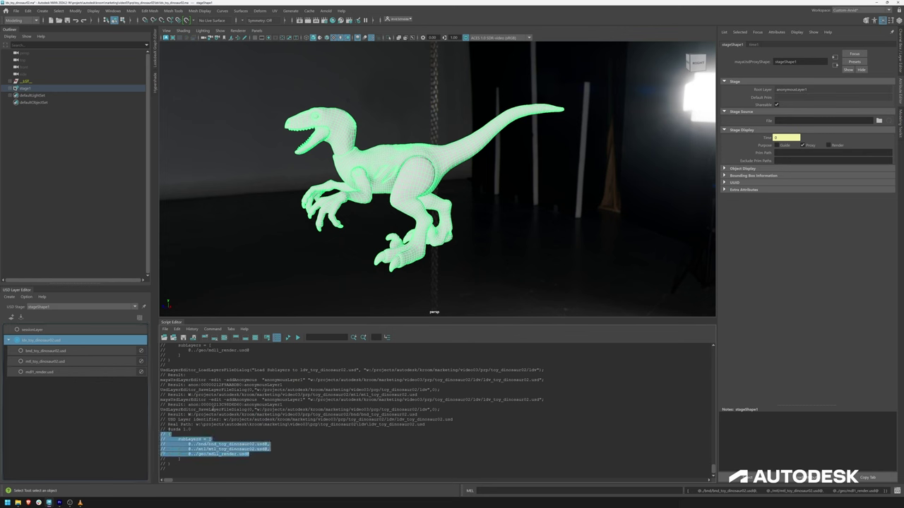
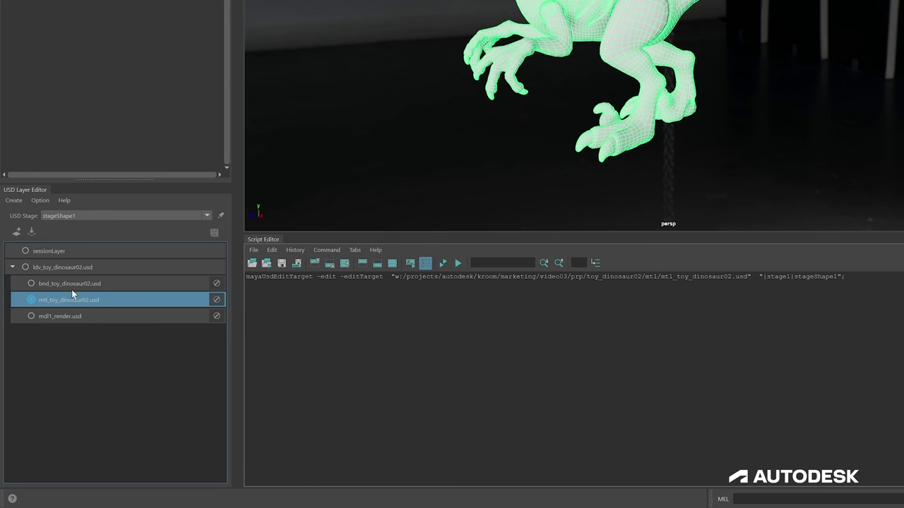
- Make the bnd_toy_dinosaur02.usd layer the edit target of the stage
{"action": "left_click", "coordinate": [32, 283]}
{"action": "left_click", "coordinate": [63, 285]}
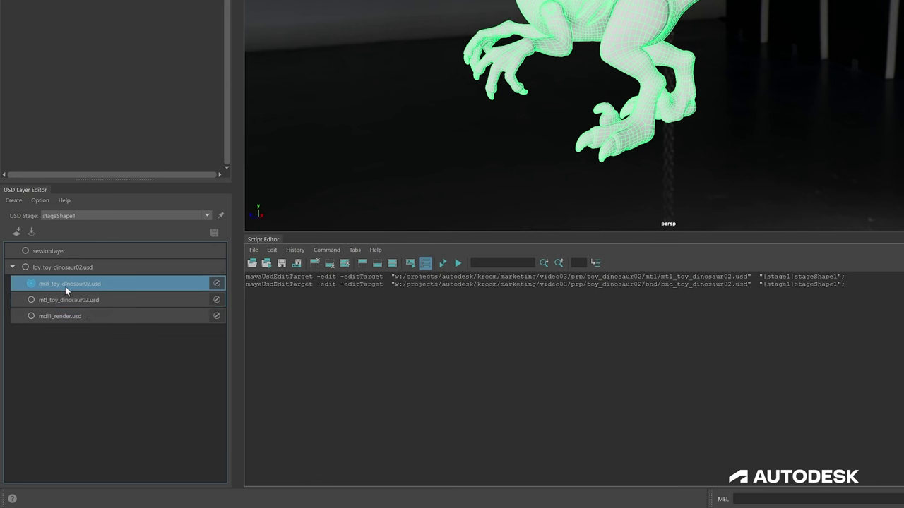
{"action": "left_click_drag", "start_coordinate": [64, 287], "coordinate": [111, 280]}
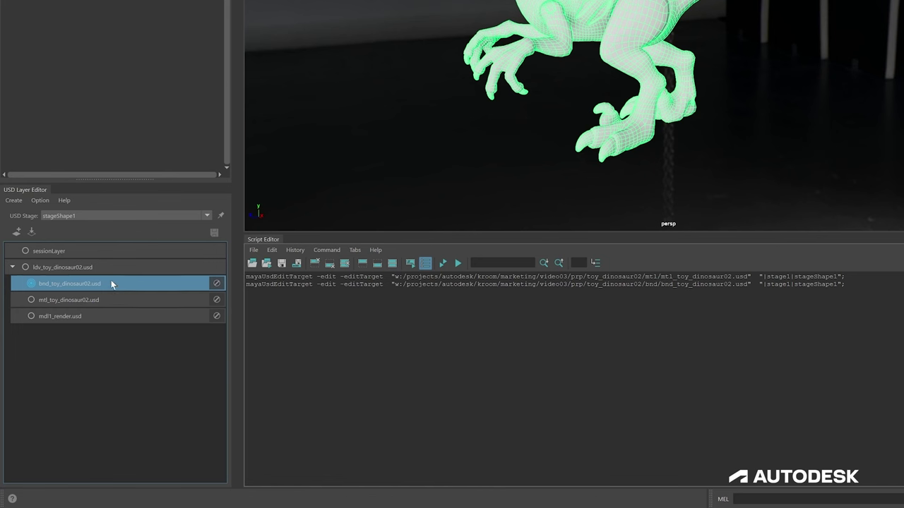
- Make the mtl_toy_dinosaur02.usd layer the edit target and select it
{"action": "left_click", "coordinate": [70, 301]}
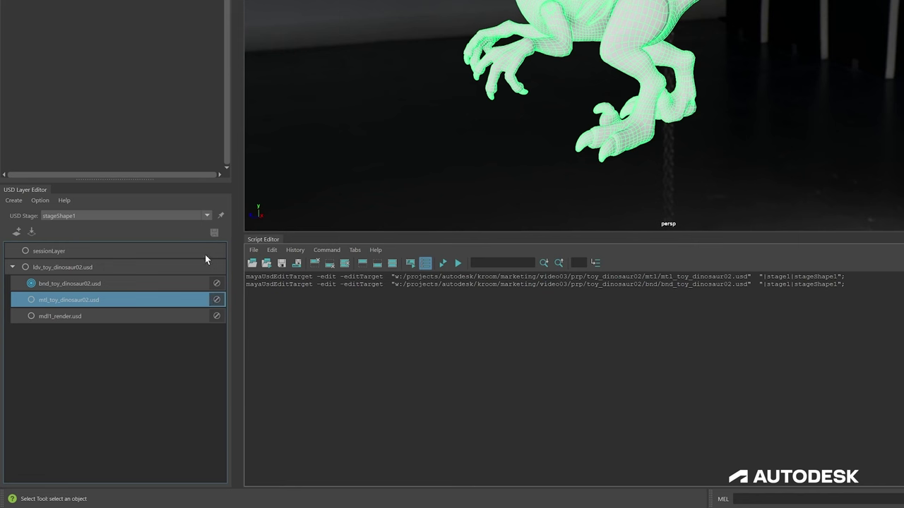
{"action": "left_click", "coordinate": [103, 350]}
{"action": "left_click", "coordinate": [32, 301]}
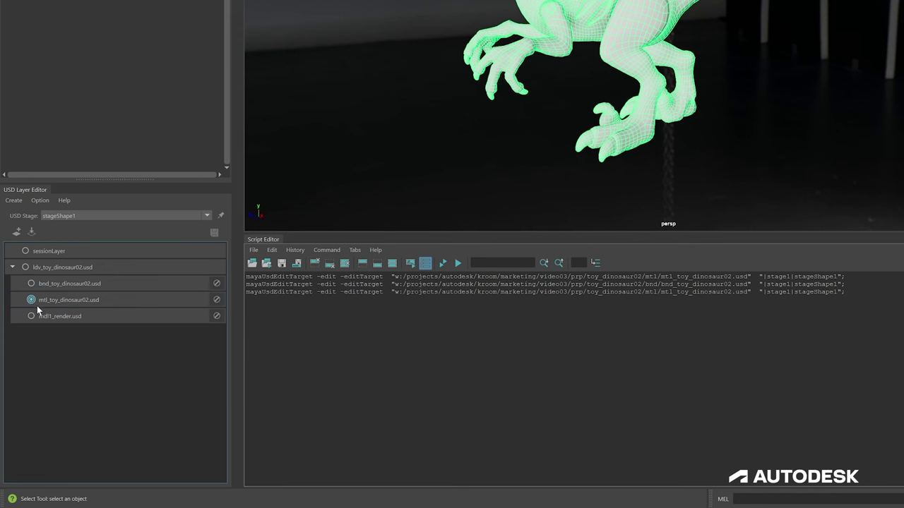
{"action": "left_click", "coordinate": [112, 302]}
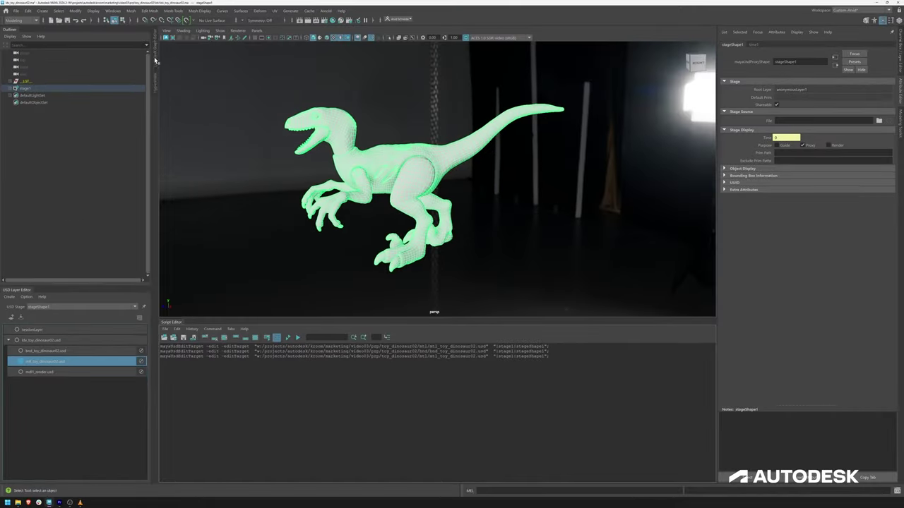
- Open the LookdevX Graph Editor with a USD graph and select the mtl_toy_dinosaur02.usd layer
{"action": "left_click", "coordinate": [155, 60]}
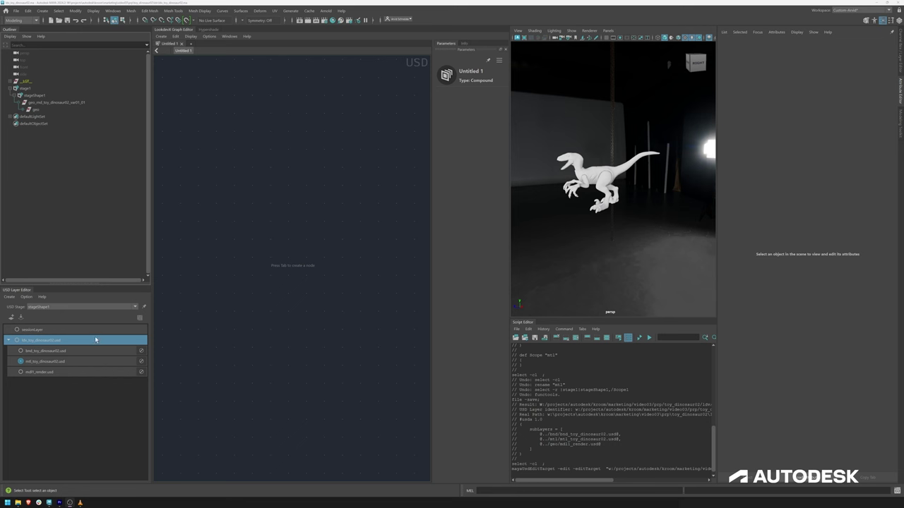
{"action": "left_click", "coordinate": [57, 361]}
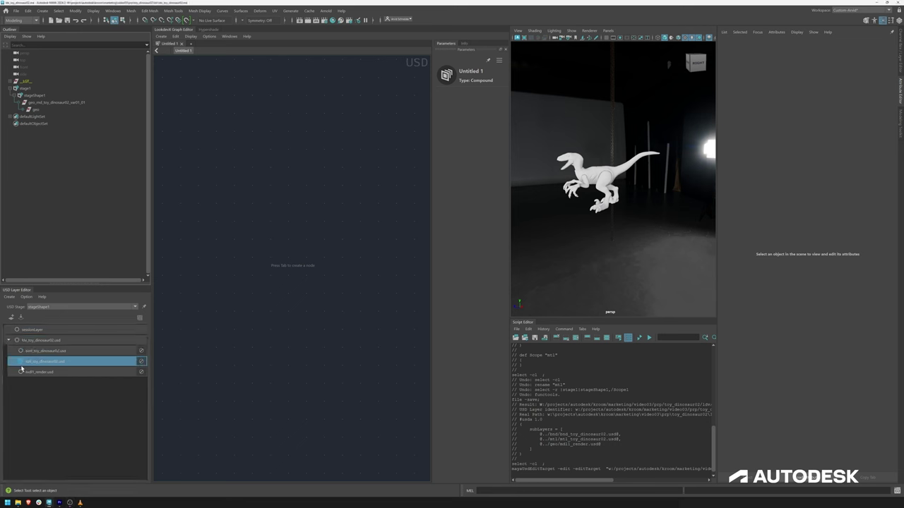
- Add a Scope prim directly under stageShape1 and rename it mtl
{"action": "right_click", "coordinate": [41, 96]}
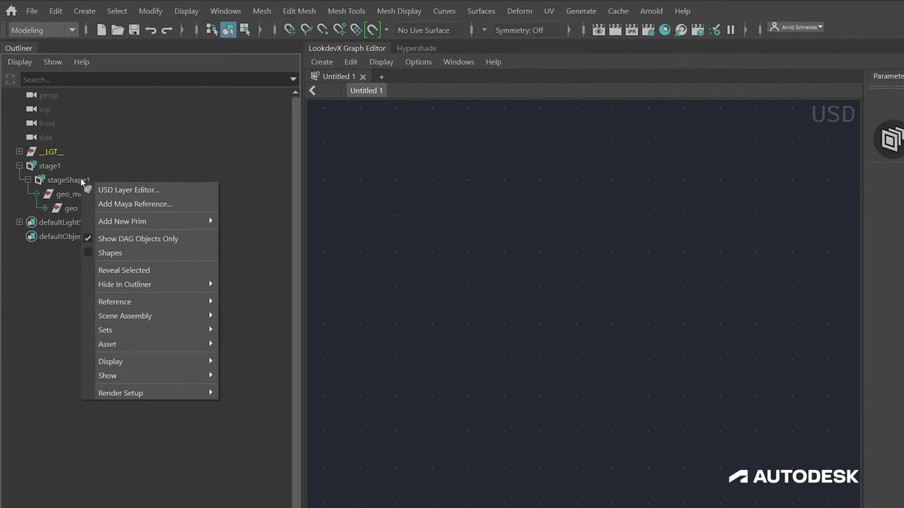
{"action": "mouse_move", "coordinate": [197, 221]}
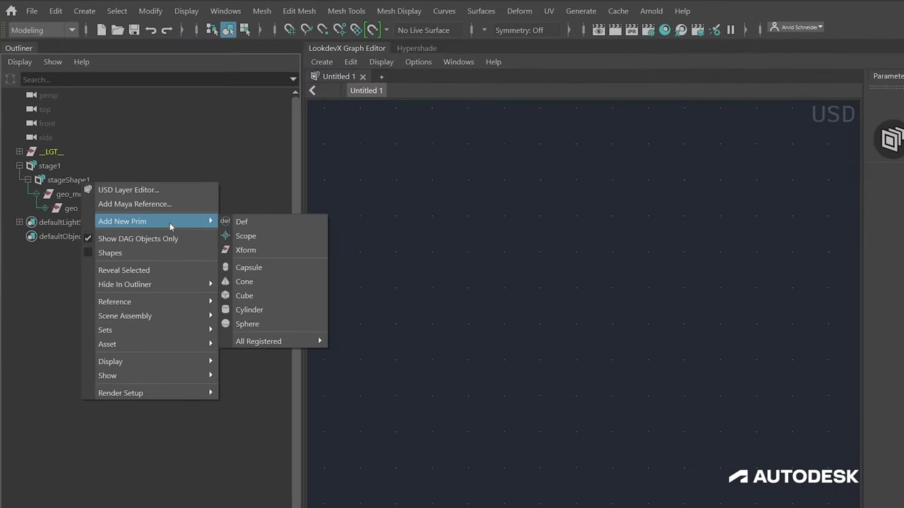
{"action": "left_click", "coordinate": [233, 236]}
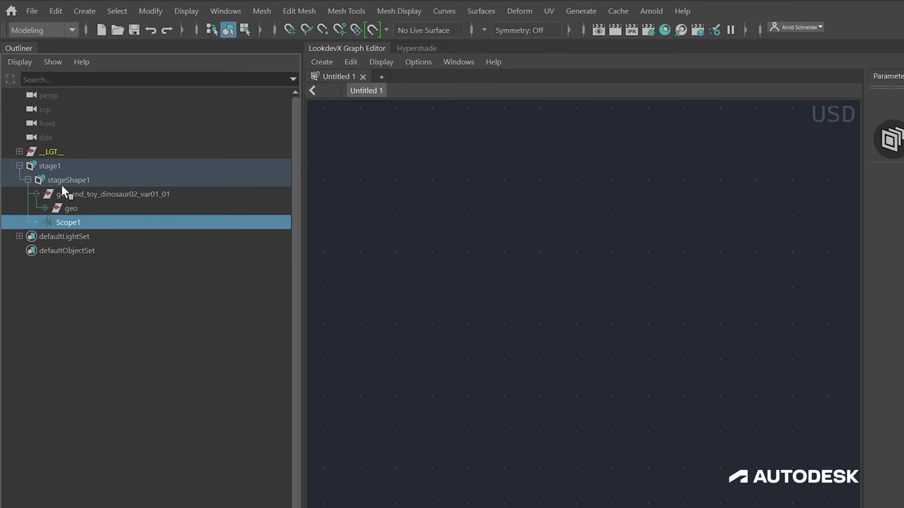
{"action": "left_click_drag", "start_coordinate": [75, 225], "coordinate": [45, 206]}
{"action": "left_click_drag", "start_coordinate": [149, 468], "coordinate": [71, 231]}
{"action": "double_click", "coordinate": [69, 223]}
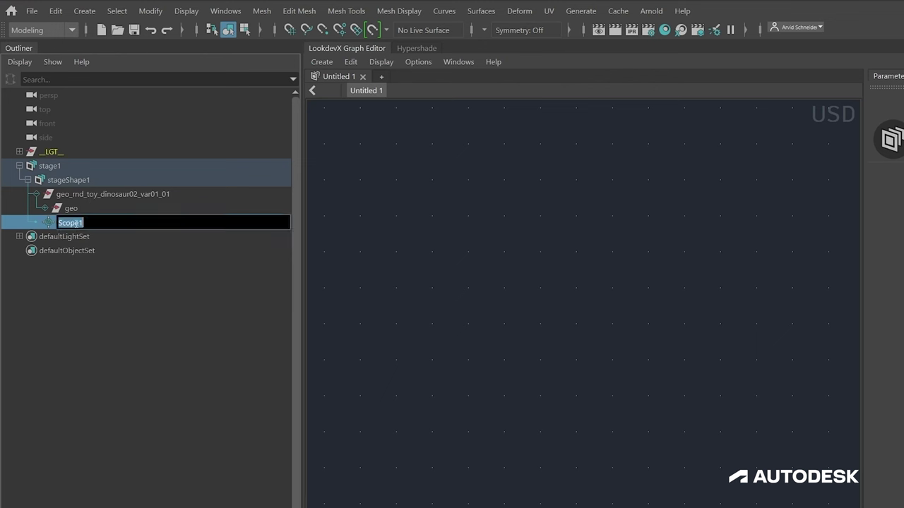
{"action": "type", "text": "mtl"}
{"action": "key", "text": "Return"}
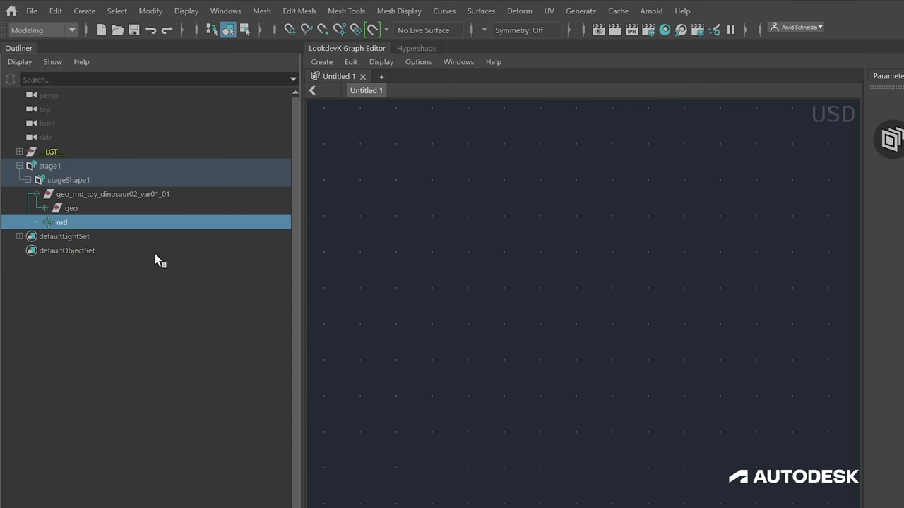
- Add a new MaterialX Standard Surface material inside the mtl scope
{"action": "right_click", "coordinate": [165, 224]}
{"action": "mouse_move", "coordinate": [319, 381]}
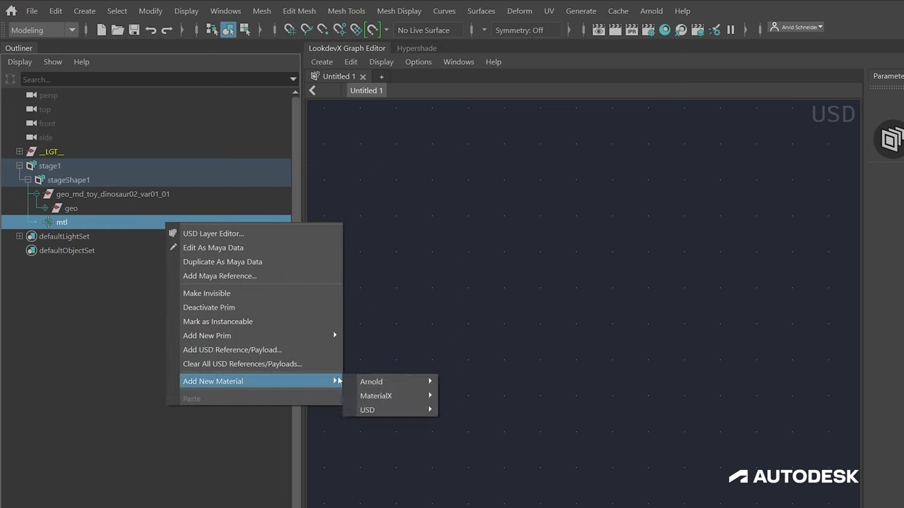
{"action": "mouse_move", "coordinate": [394, 397]}
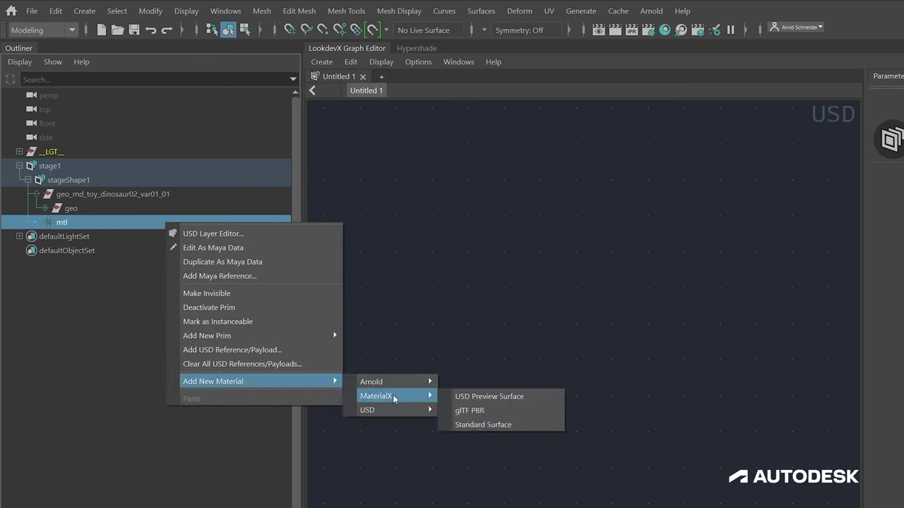
{"action": "left_click", "coordinate": [487, 425]}
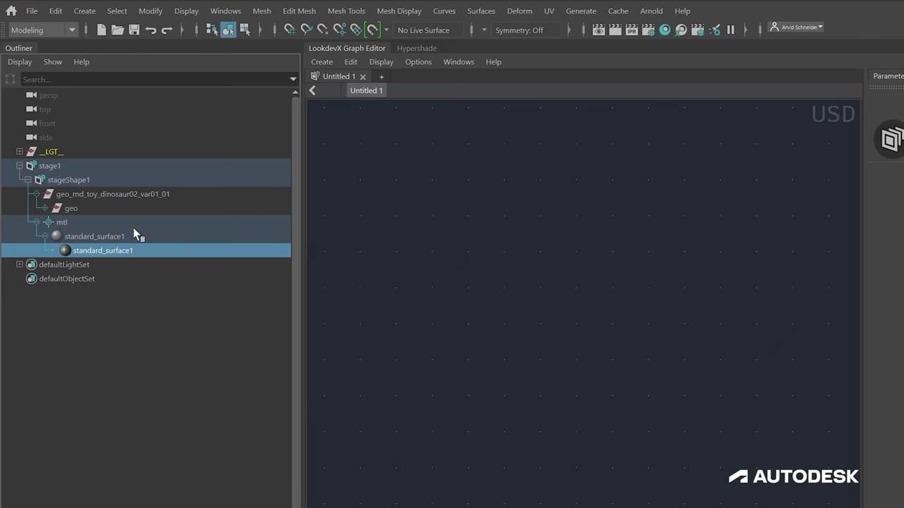
- Show the standard_surface1 material in the existing Untitled 1 LookdevX graph and open its node network
{"action": "right_click", "coordinate": [111, 239]}
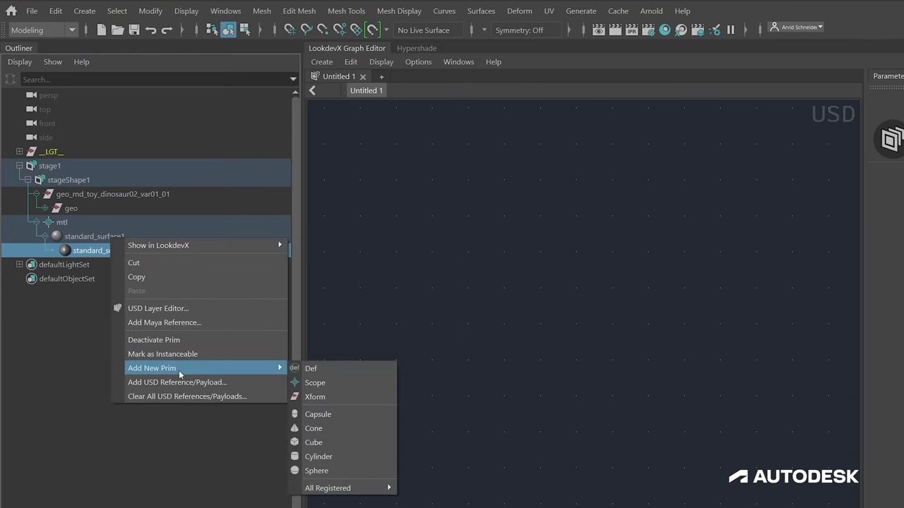
{"action": "mouse_move", "coordinate": [187, 246]}
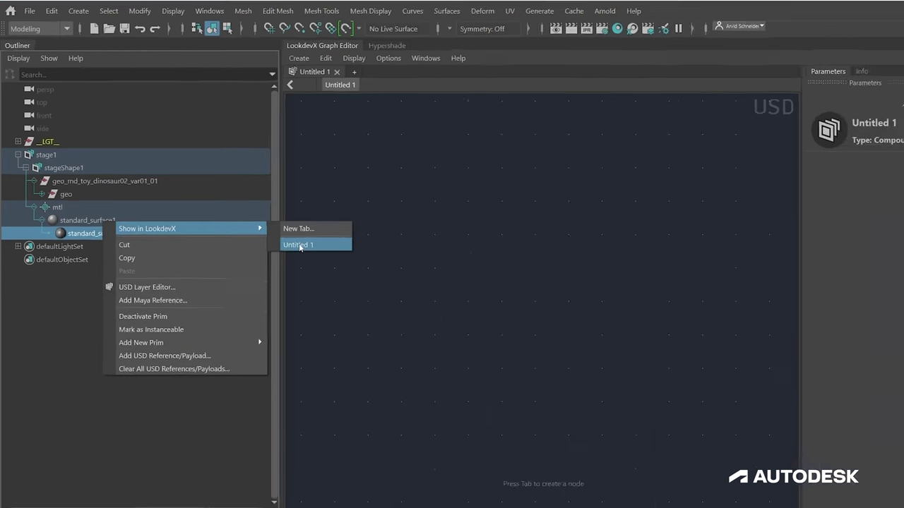
{"action": "left_click", "coordinate": [318, 261]}
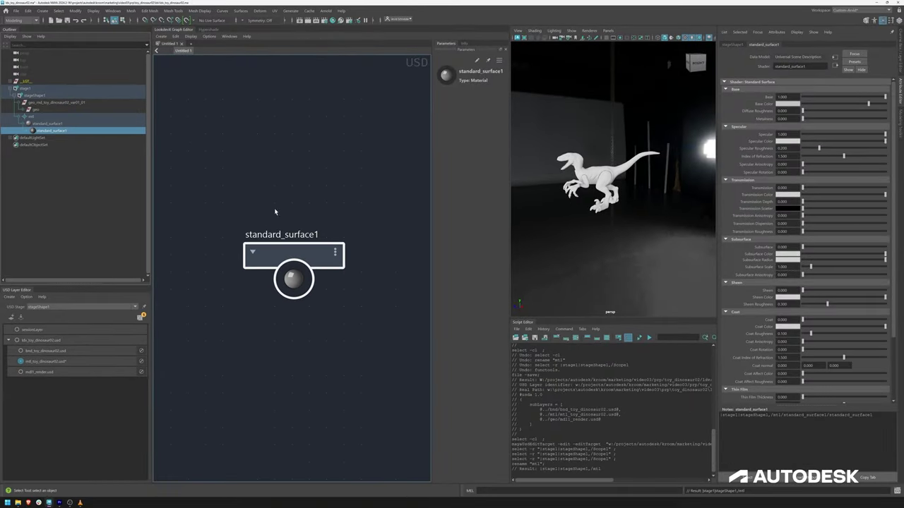
{"action": "double_click", "coordinate": [309, 252]}
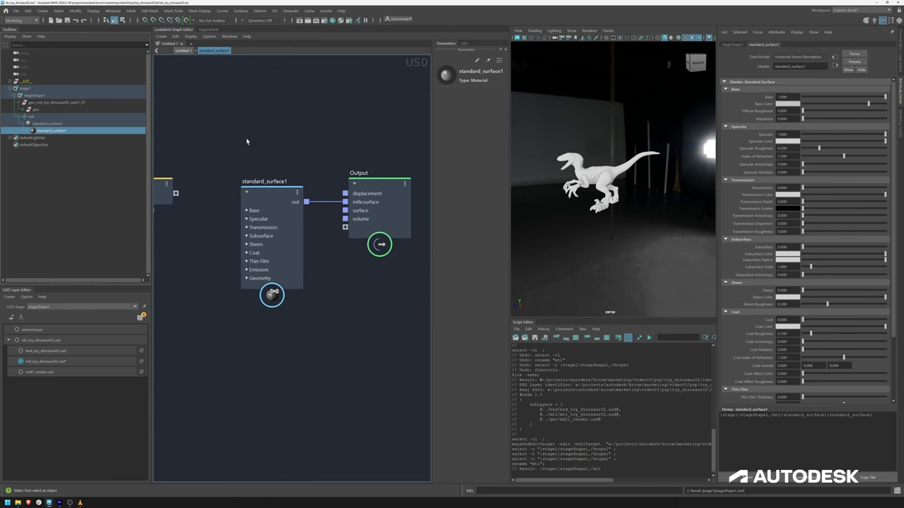
- Set the Base Color of the standard_surface1 shader node to blue in its LookdevX parameters
{"action": "left_click", "coordinate": [267, 193]}
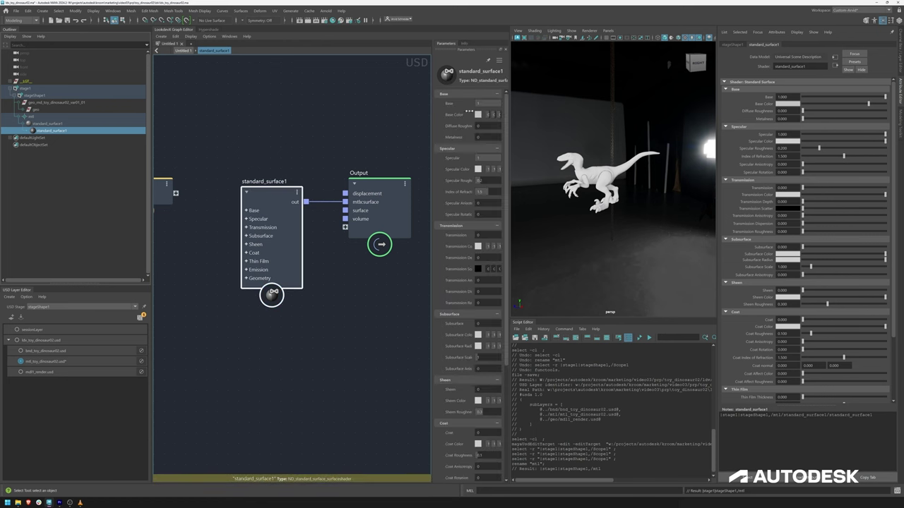
{"action": "left_click_drag", "start_coordinate": [421, 125], "coordinate": [361, 124]}
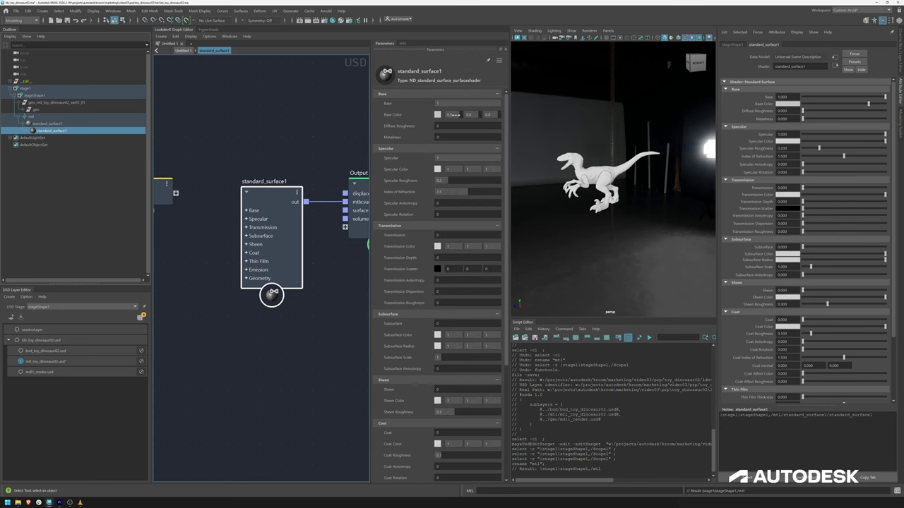
{"action": "left_click_drag", "start_coordinate": [426, 119], "coordinate": [490, 115]}
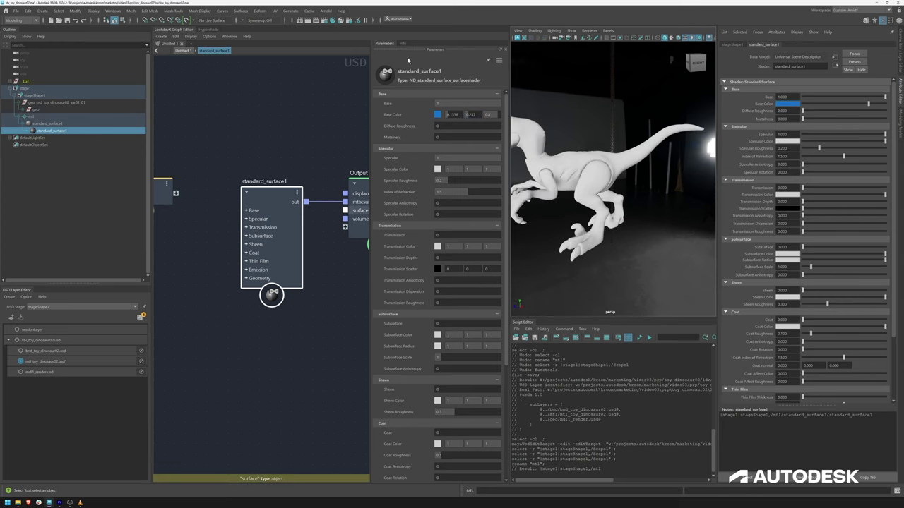
- Hide the Attribute Editor and narrow the Outliner and graph areas to give the viewport more room
{"action": "key", "text": "ctrl+a"}
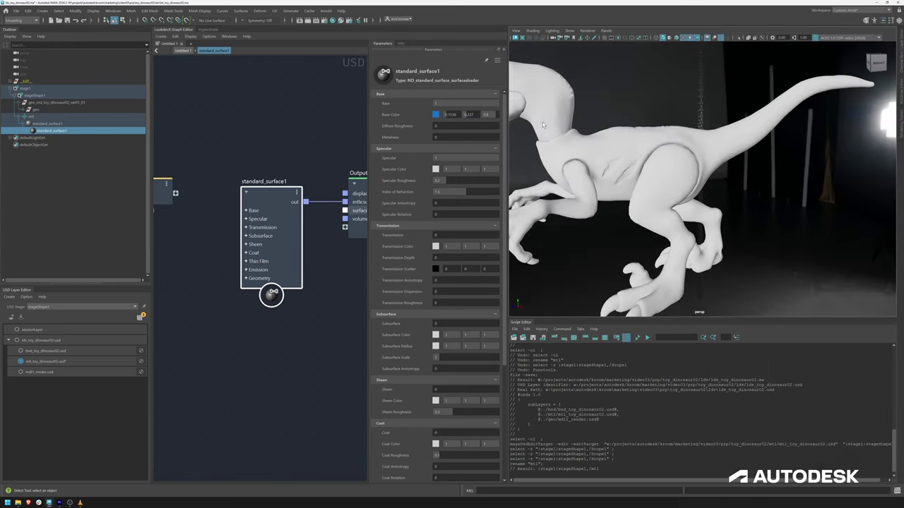
{"action": "left_click_drag", "start_coordinate": [507, 126], "coordinate": [447, 127]}
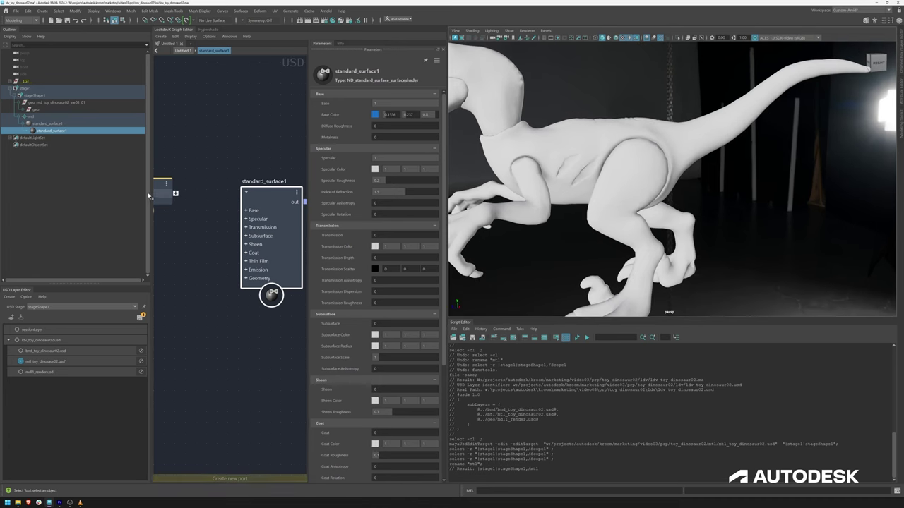
{"action": "left_click_drag", "start_coordinate": [149, 196], "coordinate": [89, 196]}
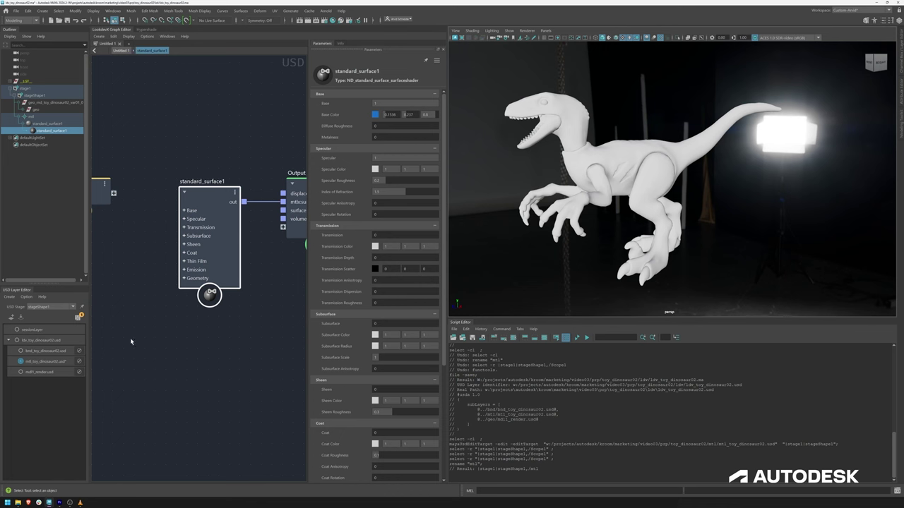
- Make bnd_toy_dinosaur02.usd the edit target and assign the existing mtl material standard_surface1 to the geo prim
{"action": "left_click", "coordinate": [22, 351]}
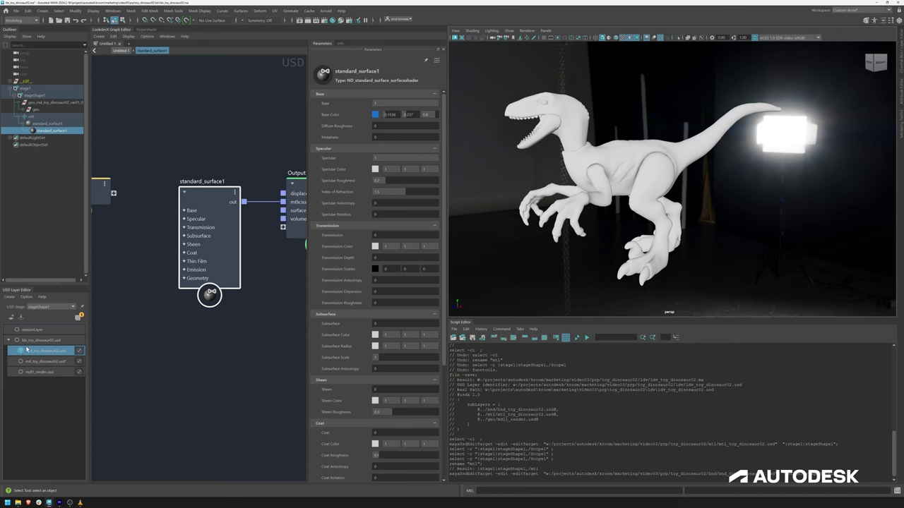
{"action": "left_click", "coordinate": [37, 110]}
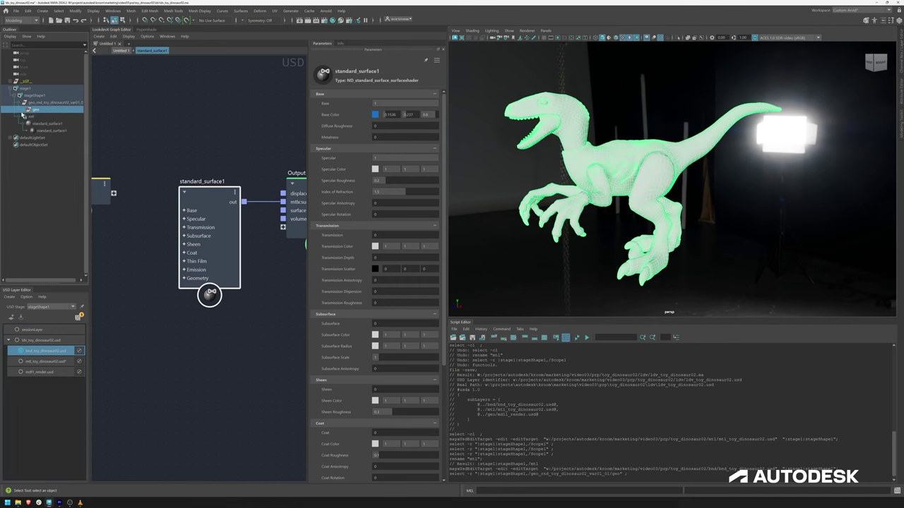
{"action": "right_click", "coordinate": [48, 112]}
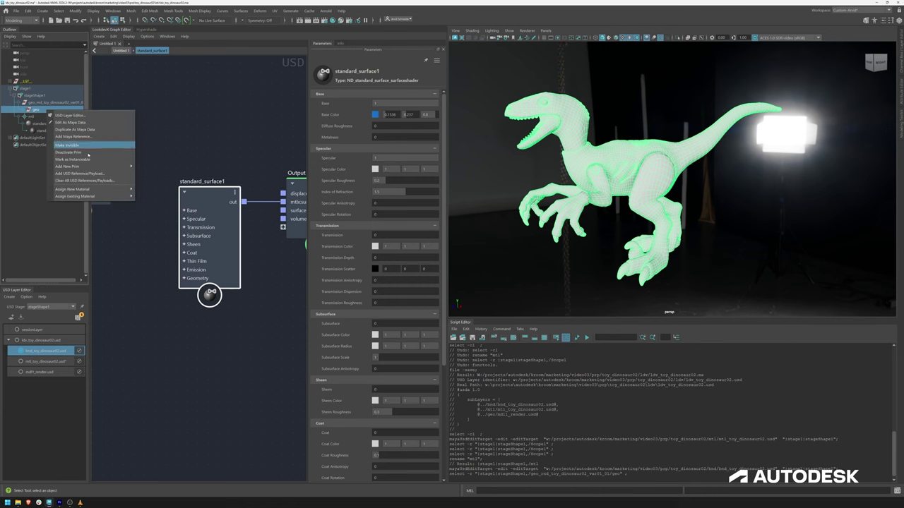
{"action": "mouse_move", "coordinate": [89, 196]}
{"action": "mouse_move", "coordinate": [150, 196]}
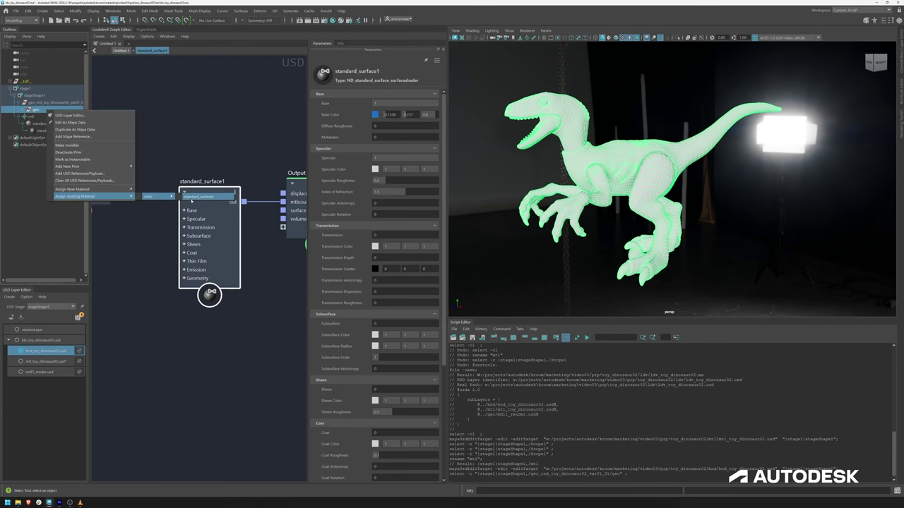
{"action": "left_click", "coordinate": [190, 201]}
{"action": "left_click", "coordinate": [596, 161]}
{"action": "mouse_move", "coordinate": [595, 161]}
{"action": "left_mouse_down", "text": "alt"}
{"action": "mouse_move", "coordinate": [558, 161]}
{"action": "mouse_move", "coordinate": [640, 160]}
{"action": "mouse_move", "coordinate": [596, 159]}
{"action": "mouse_move", "coordinate": [590, 168]}
{"action": "left_mouse_up", "text": "alt"}
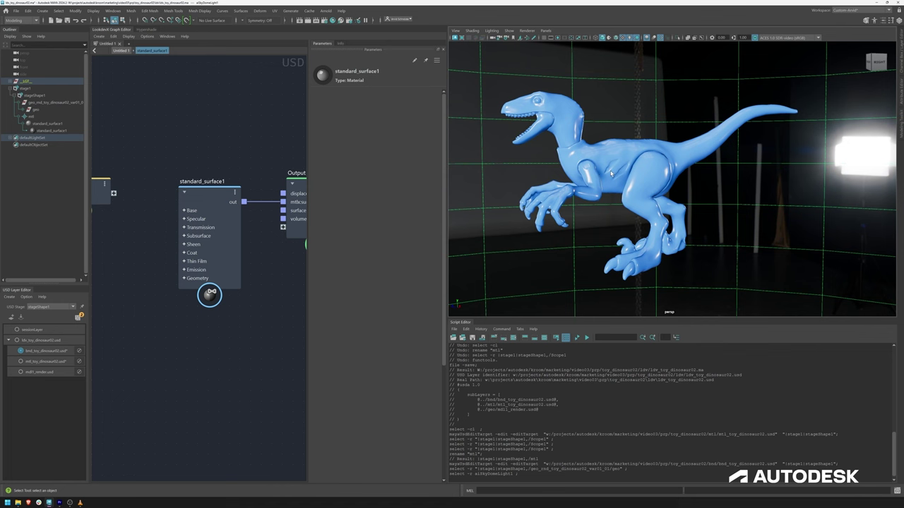
{"action": "left_click_drag", "start_coordinate": [612, 174], "coordinate": [639, 173], "text": "alt"}
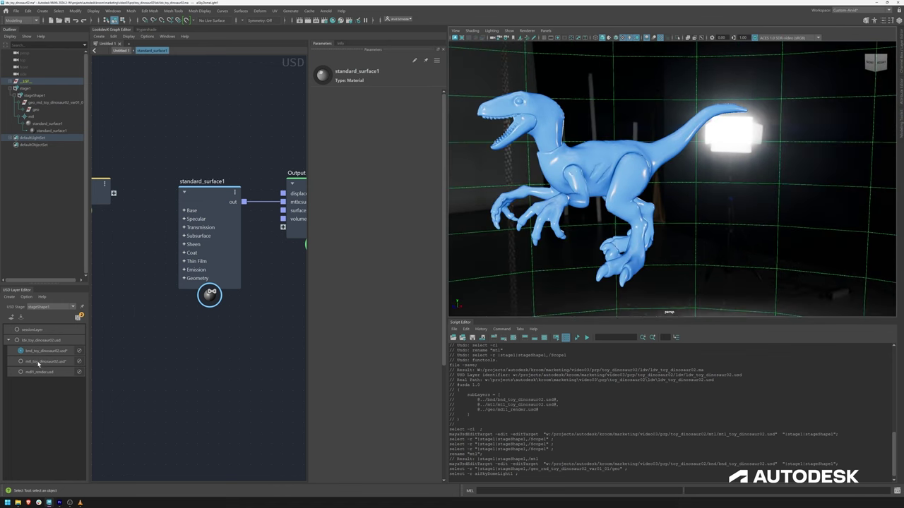
- Save the stage edits to the mtl_toy_dinosaur02.usd and bnd_toy_dinosaur02.usd files, overwriting both
{"action": "left_click", "coordinate": [79, 318]}
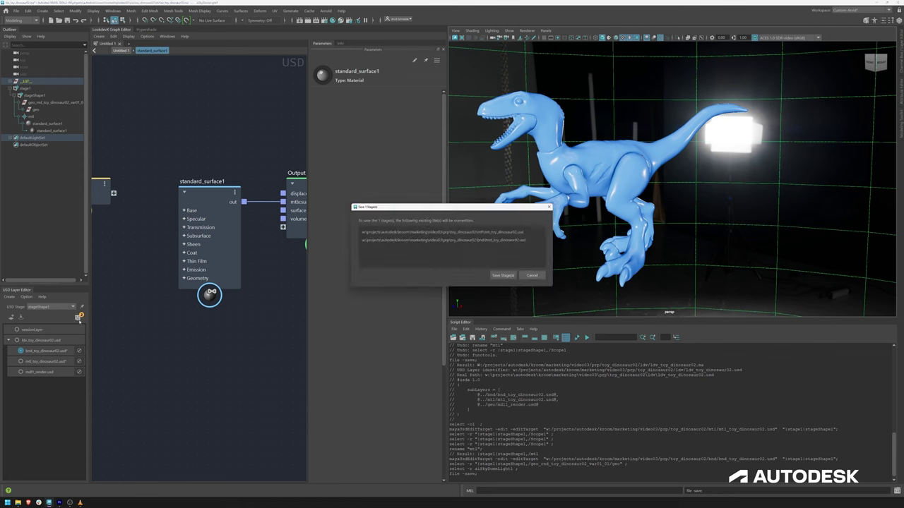
{"action": "left_click", "coordinate": [503, 274]}
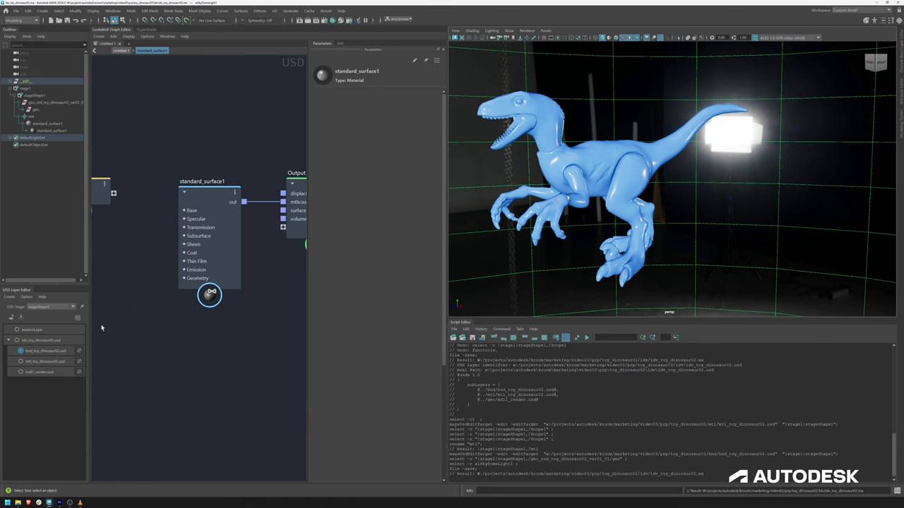
- Print the bnd_toy_dinosaur02.usd layer to the Script Editor and examine the material binding on the geo prim
{"action": "left_click", "coordinate": [46, 352]}
{"action": "right_click", "coordinate": [61, 351]}
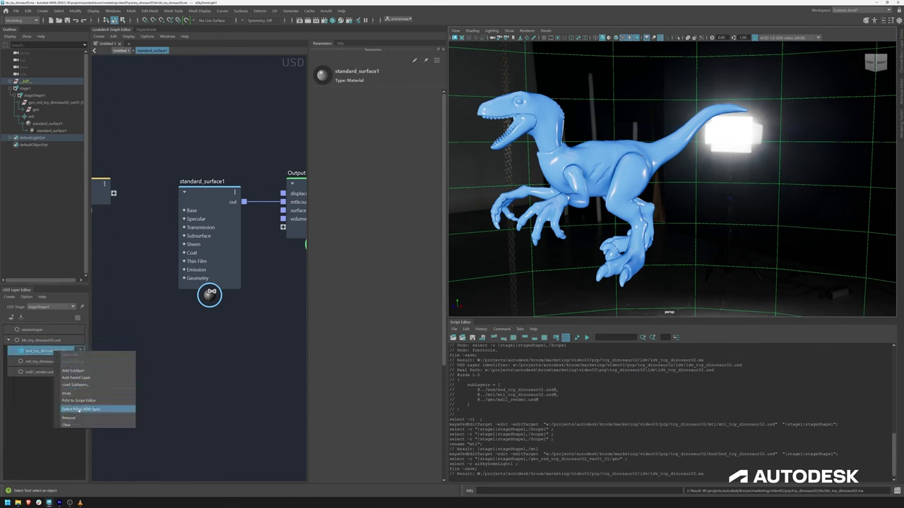
{"action": "left_click", "coordinate": [79, 410]}
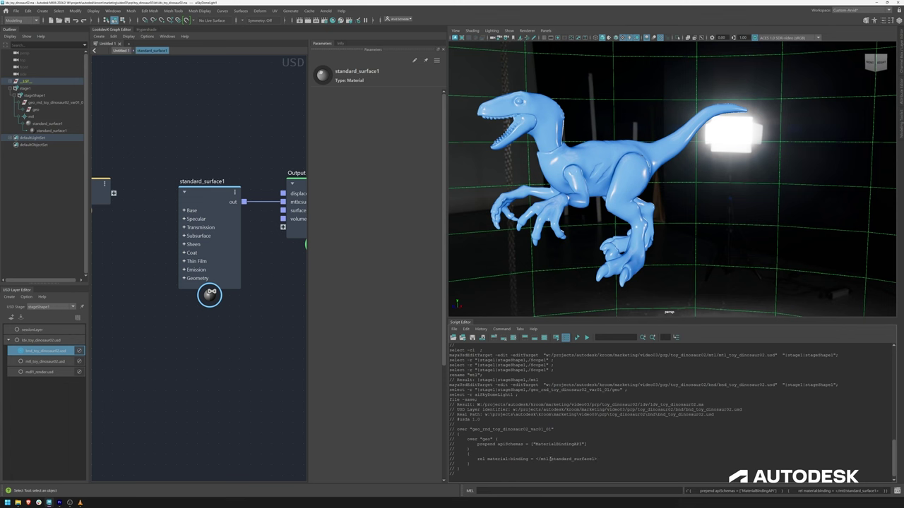
{"action": "left_click_drag", "start_coordinate": [550, 459], "coordinate": [605, 459]}
{"action": "left_click_drag", "start_coordinate": [449, 434], "coordinate": [499, 440]}
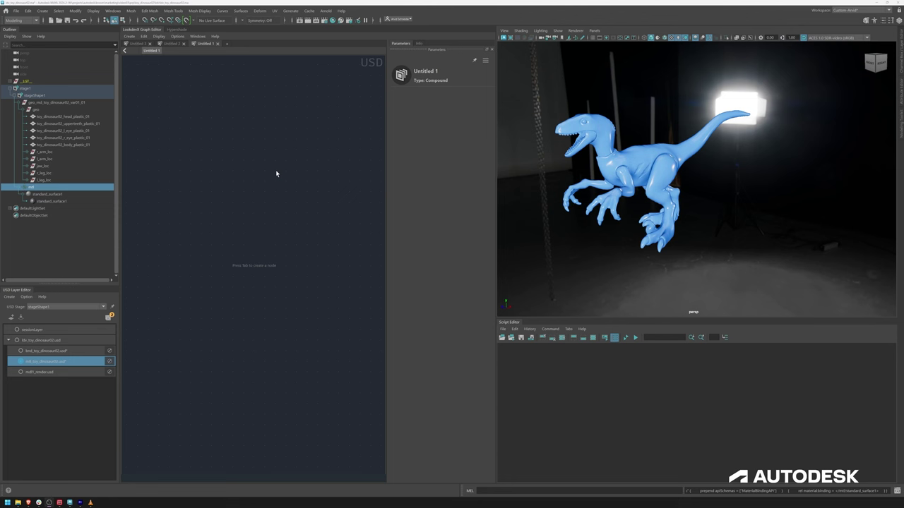
- Delete the mtl scope together with its material, and select the mtl_toy_dinosaur02.usd layer
{"action": "left_click", "coordinate": [53, 189]}
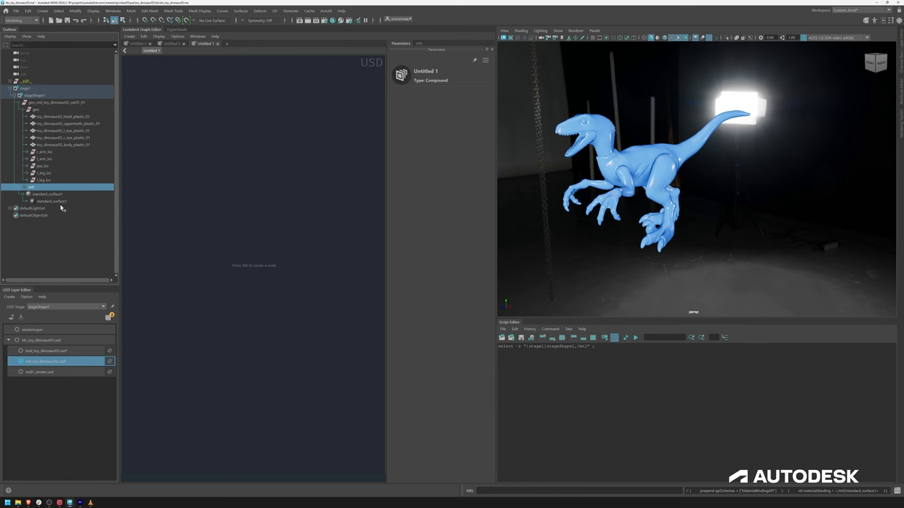
{"action": "key", "text": "Delete"}
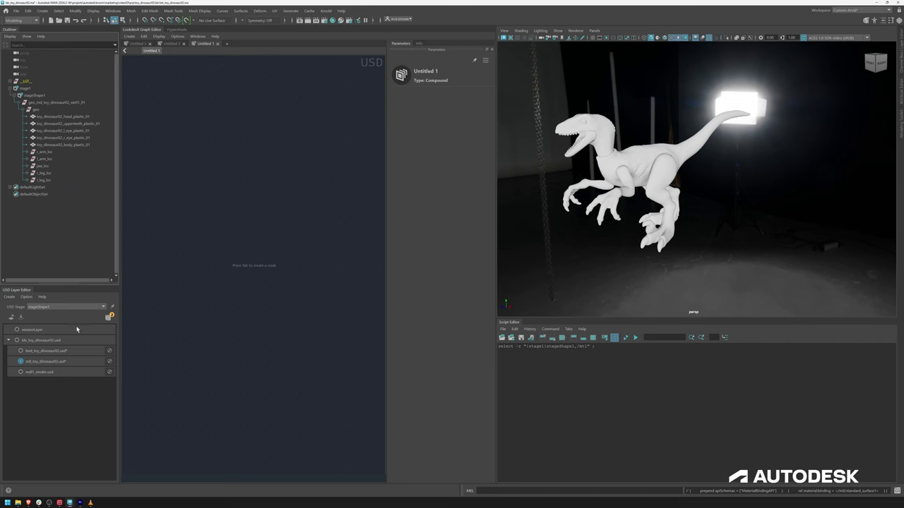
{"action": "left_click", "coordinate": [65, 362]}
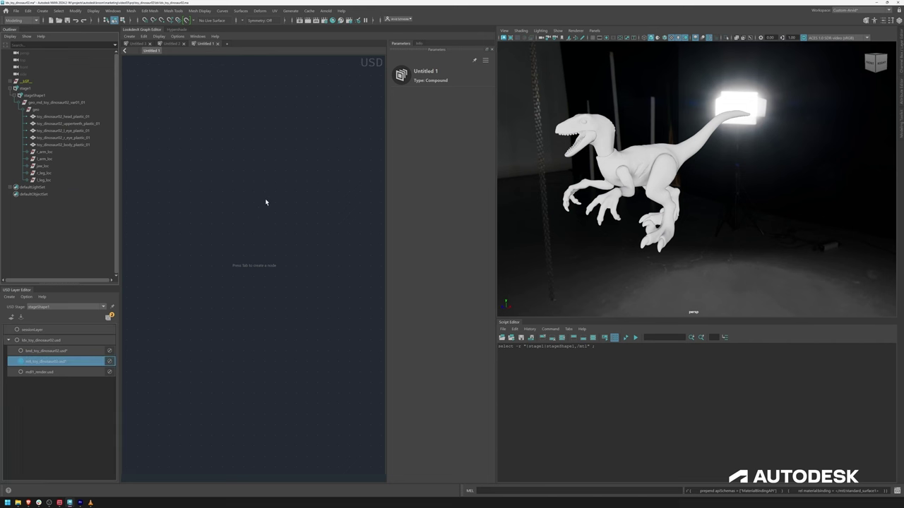
- Create a MaterialX Standard Surface material directly in the LookdevX graph, then open it and select its standard_surface1 shader node
{"action": "key", "text": "Tab"}
{"action": "mouse_move", "coordinate": [283, 200]}
{"action": "mouse_move", "coordinate": [333, 201]}
{"action": "left_click", "coordinate": [385, 201]}
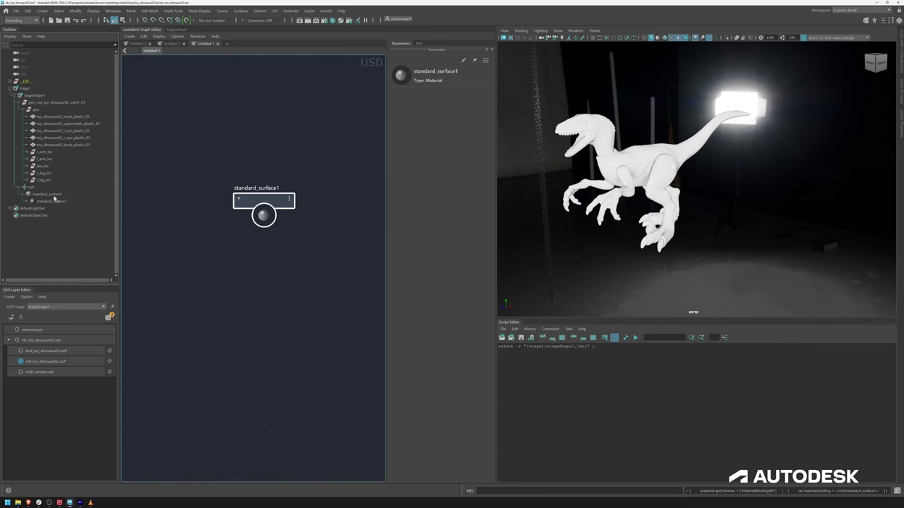
{"action": "double_click", "coordinate": [248, 199]}
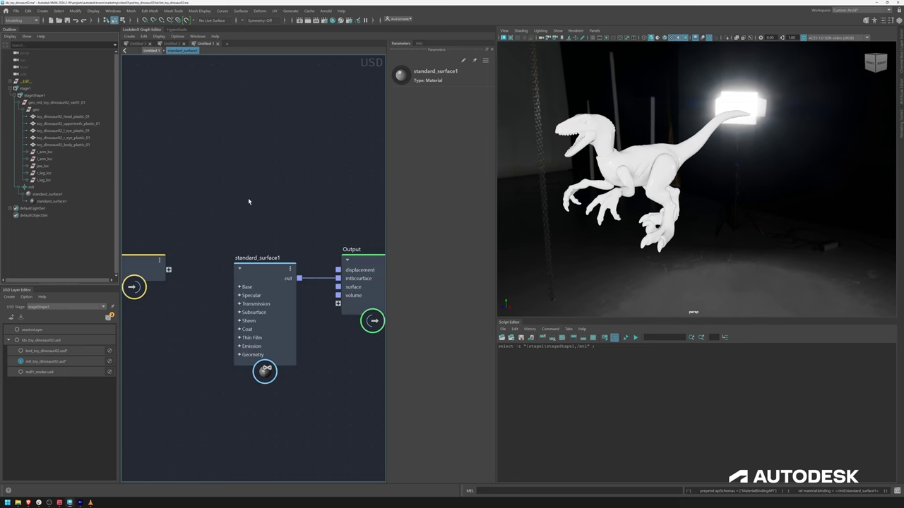
{"action": "left_click", "coordinate": [239, 226]}
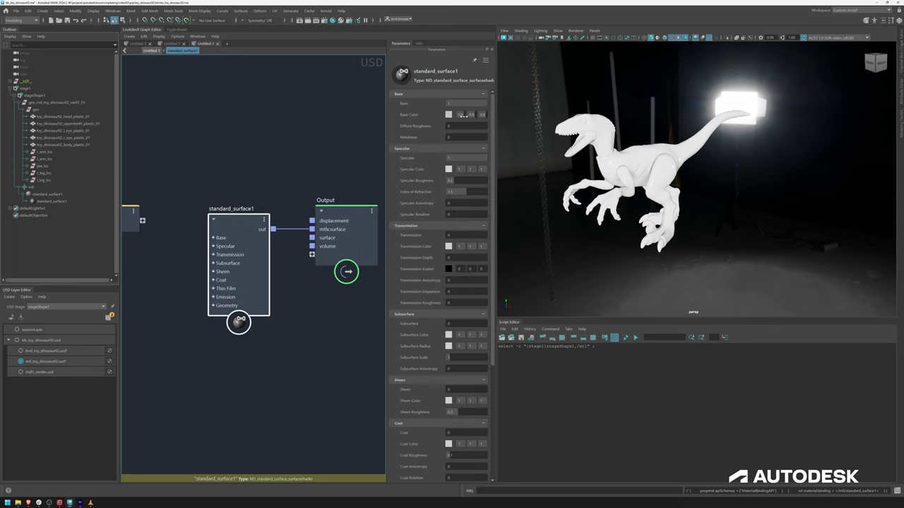
- Set the base color of the standard_surface1 shader to green, with red 0, green about 0.16 and blue about 0.02
{"action": "left_click_drag", "start_coordinate": [483, 115], "coordinate": [429, 117], "text": "ctrl"}
{"action": "left_click_drag", "start_coordinate": [517, 111], "coordinate": [494, 112]}
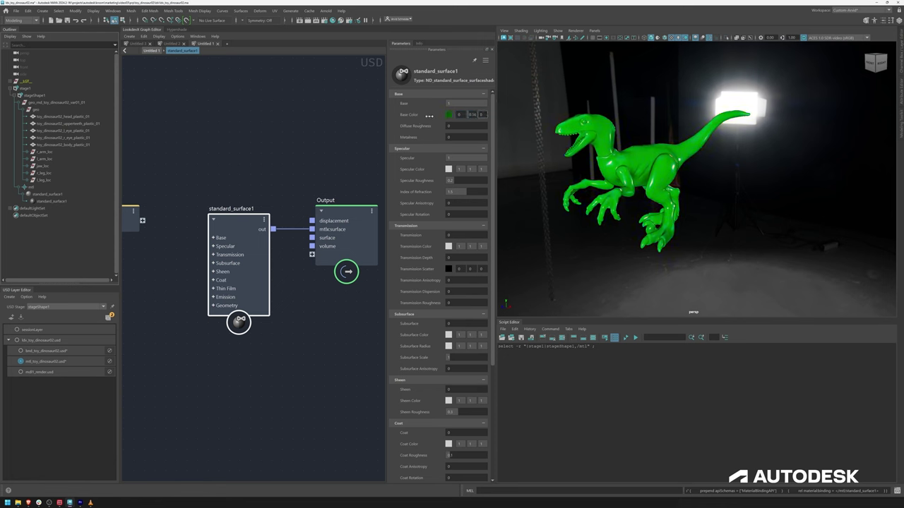
- Print the mtl_toy_dinosaur02.usd and bnd_toy_dinosaur02.usd layers to the Script Editor and examine the shader definition and material binding
{"action": "left_click", "coordinate": [65, 364]}
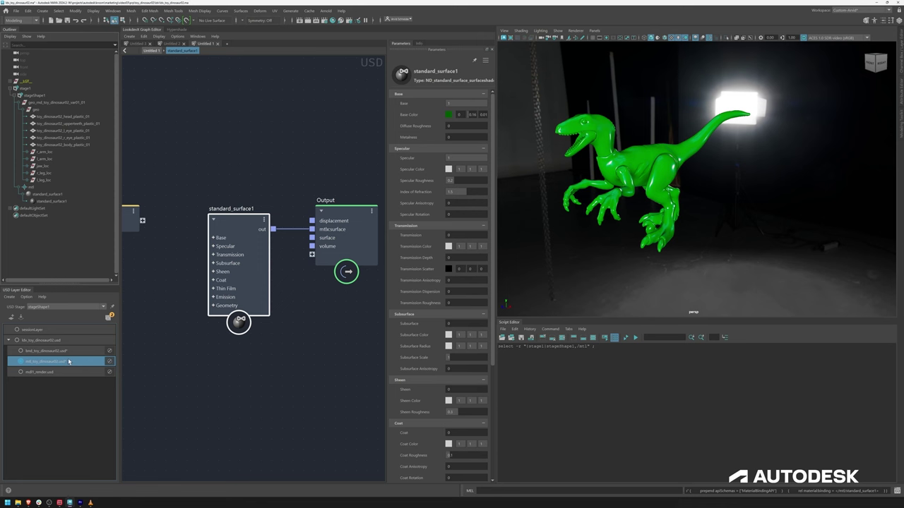
{"action": "right_click", "coordinate": [71, 360]}
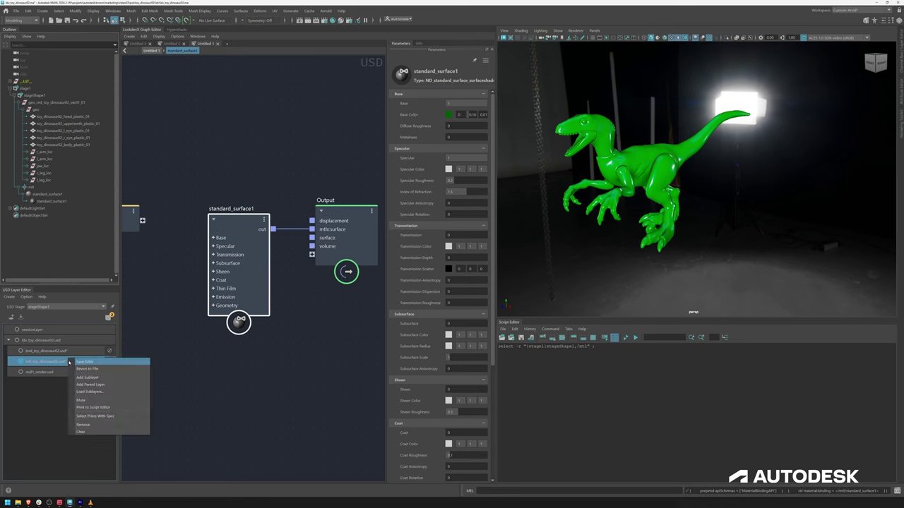
{"action": "left_click", "coordinate": [97, 408]}
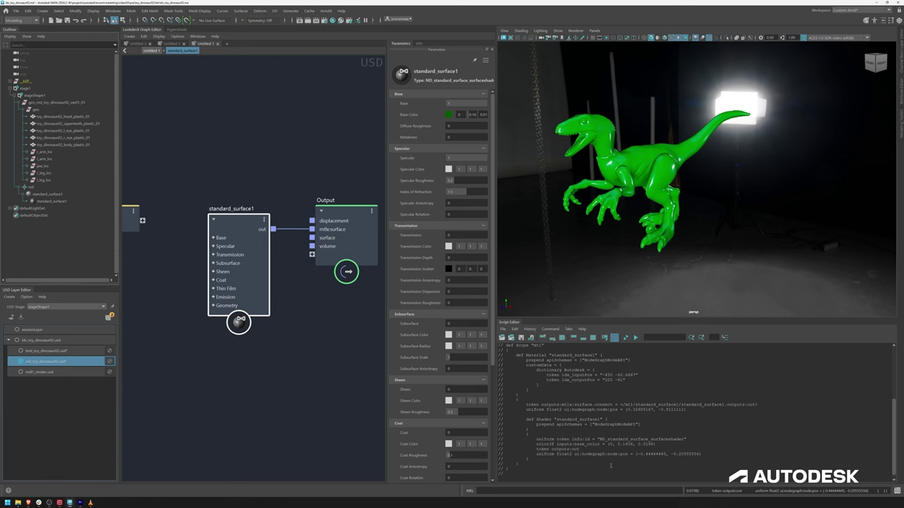
{"action": "left_click", "coordinate": [80, 351]}
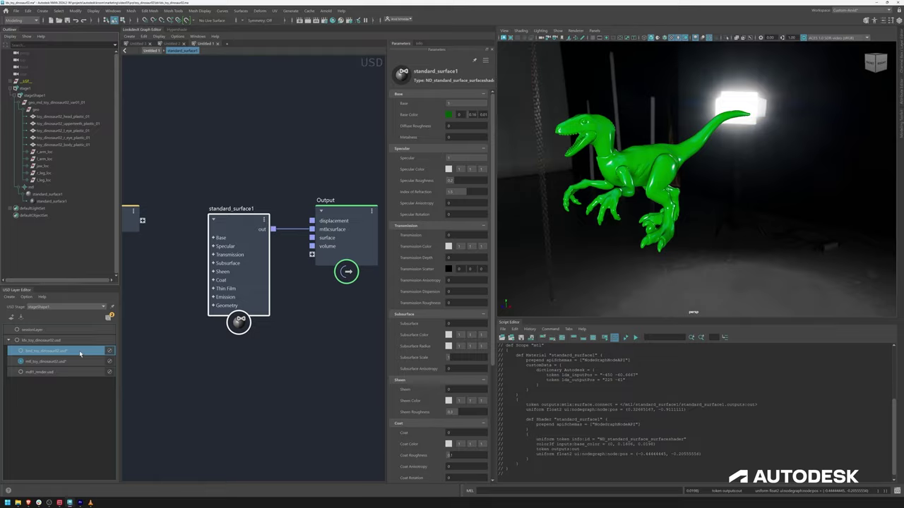
{"action": "right_click", "coordinate": [79, 351]}
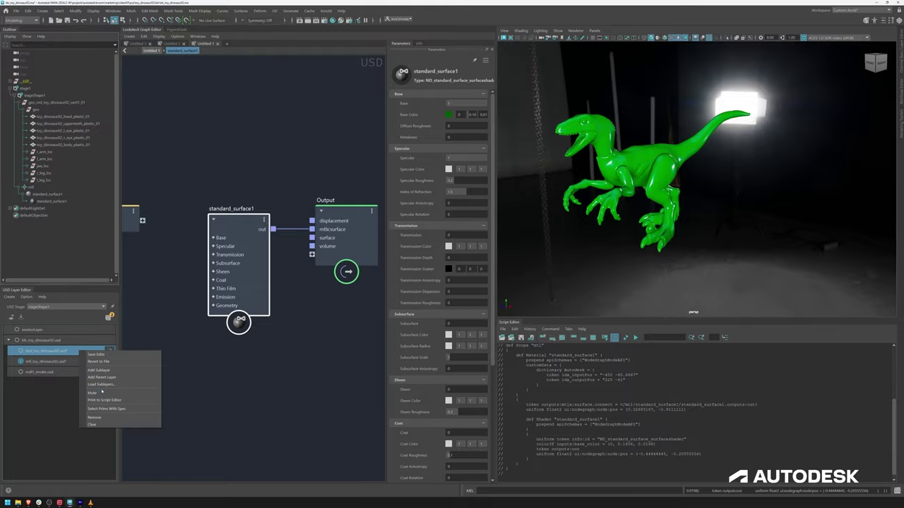
{"action": "left_click", "coordinate": [105, 401]}
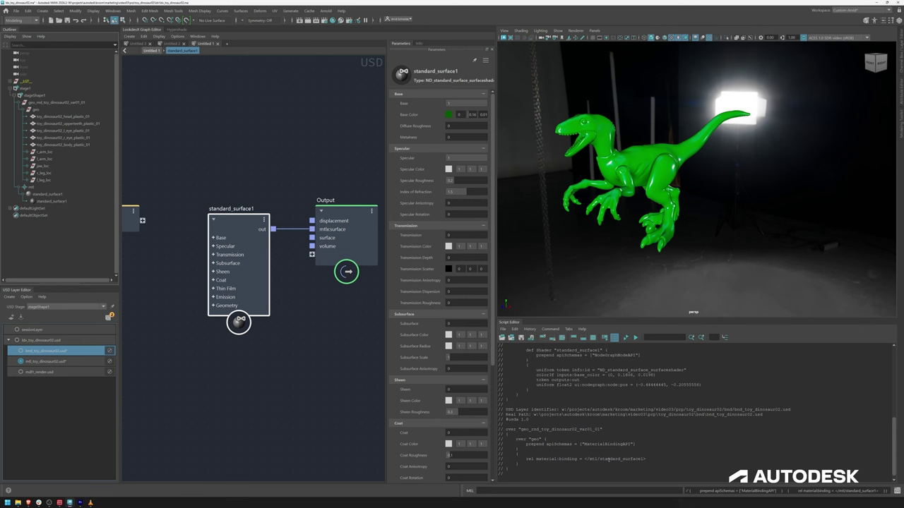
- Select the standard_surface1 material and save the scene together with the edited mtl and bnd USD layers
{"action": "left_click", "coordinate": [73, 196]}
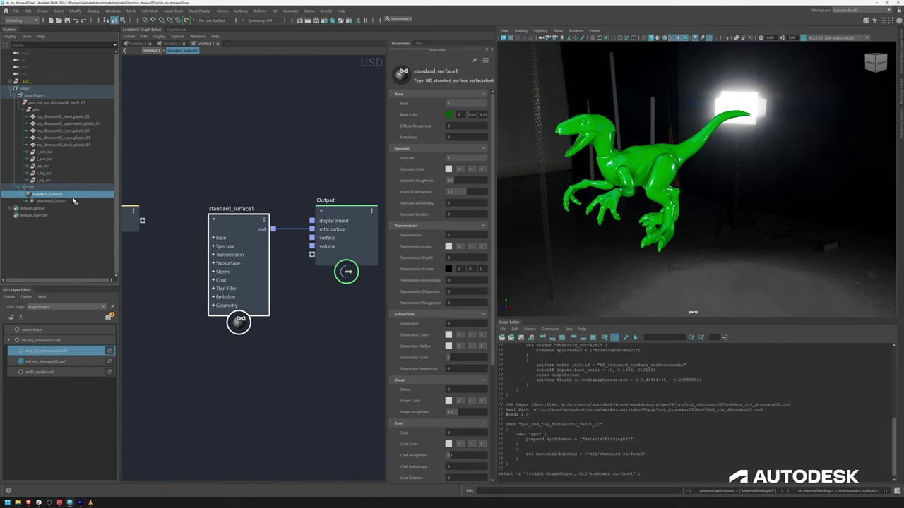
{"action": "left_click", "coordinate": [250, 379]}
{"action": "key", "text": "ctrl+s"}
{"action": "left_click", "coordinate": [504, 278]}
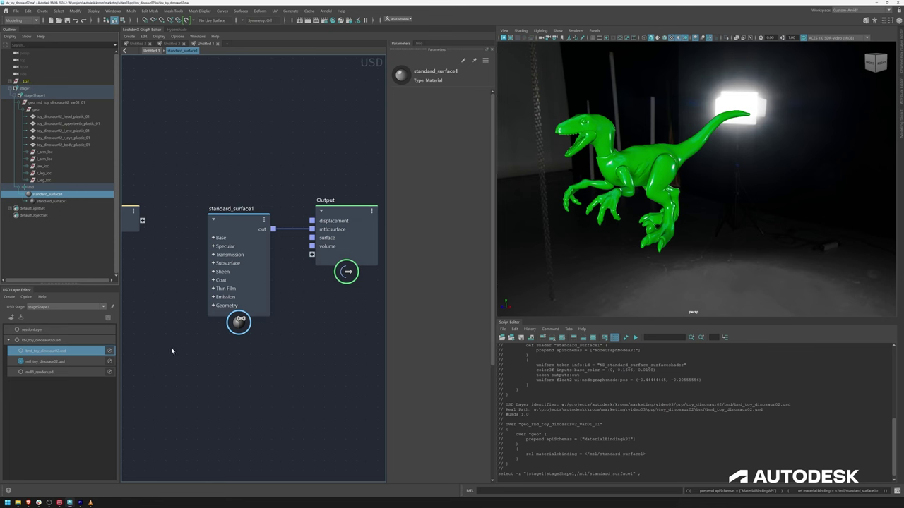
- Mute and unmute the bnd_toy_dinosaur02.usd layer twice to compare the dinosaur with and without its material binding
{"action": "left_click", "coordinate": [110, 352]}
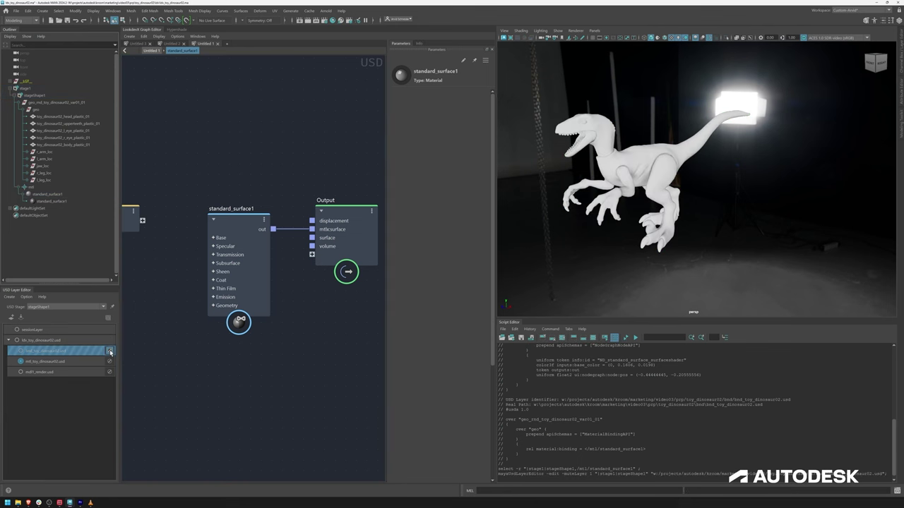
{"action": "left_click", "coordinate": [110, 351]}
{"action": "left_click", "coordinate": [110, 352]}
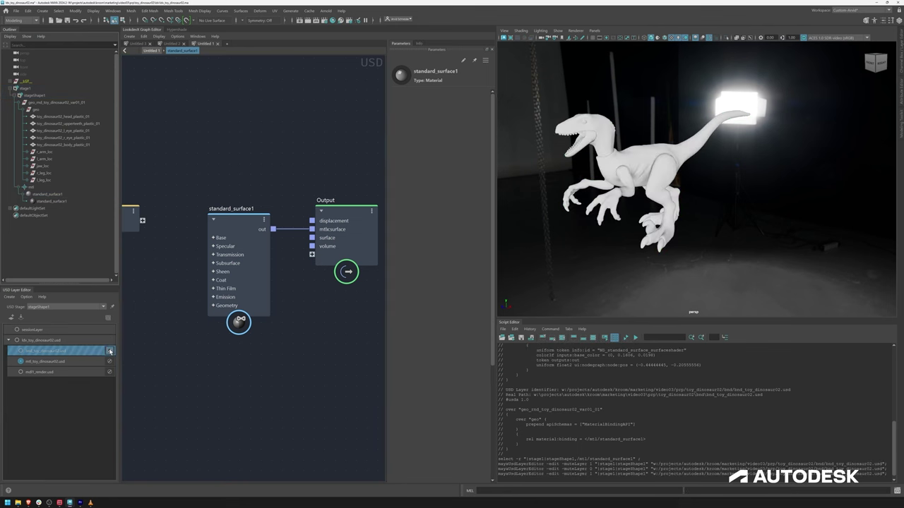
{"action": "left_click", "coordinate": [110, 352]}
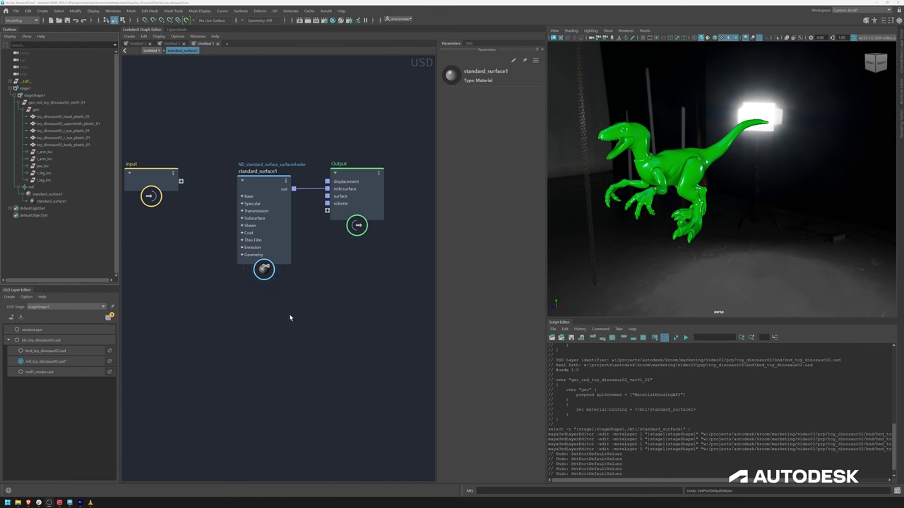
- Add an Arnold image node to the material graph and position it below the standard_surface1 shader
{"action": "key", "text": "Tab"}
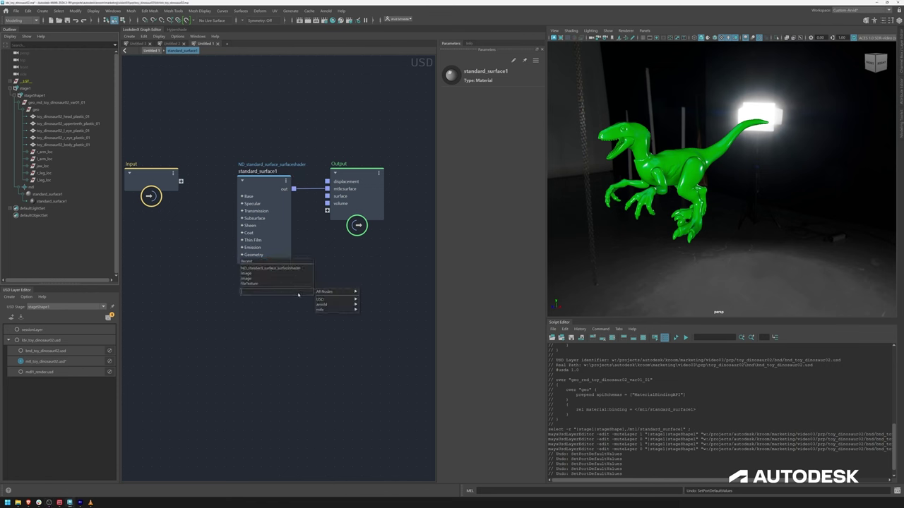
{"action": "type", "text": "image"}
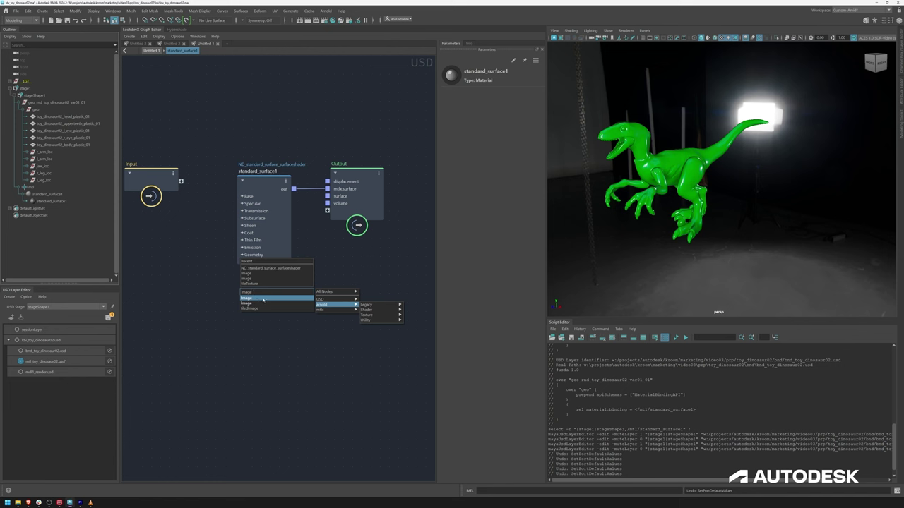
{"action": "left_click", "coordinate": [262, 299]}
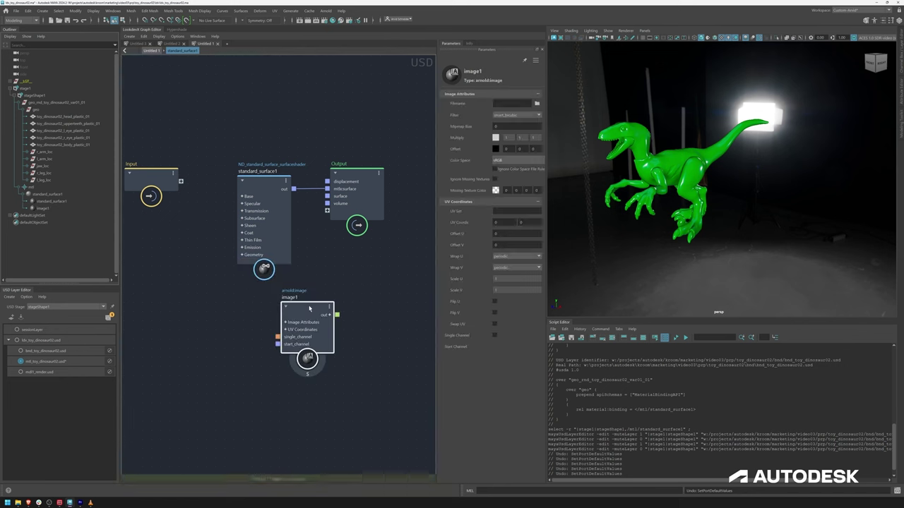
{"action": "left_click_drag", "start_coordinate": [306, 298], "coordinate": [290, 312]}
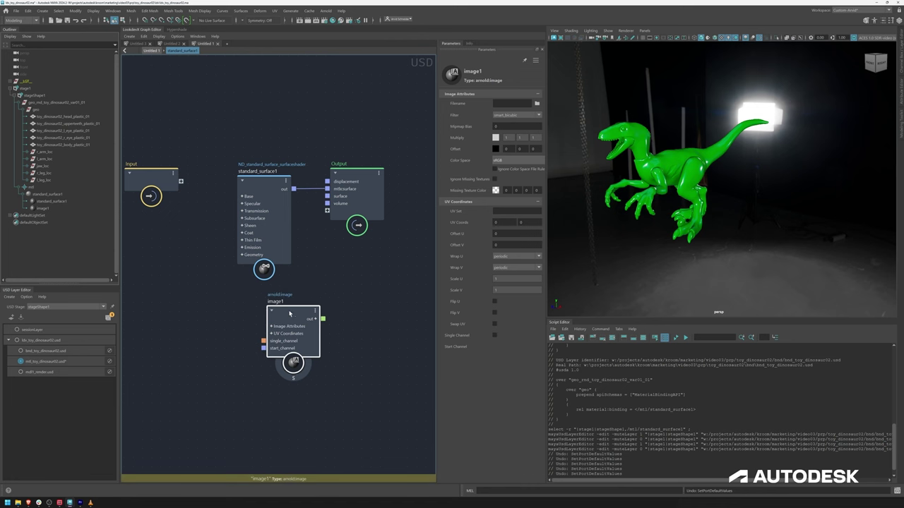
{"action": "left_click_drag", "start_coordinate": [293, 313], "coordinate": [266, 314]}
- Replace the Arnold image node with a MaterialX color3 image node placed below the standard_surface1 shader
{"action": "key", "text": "Tab"}
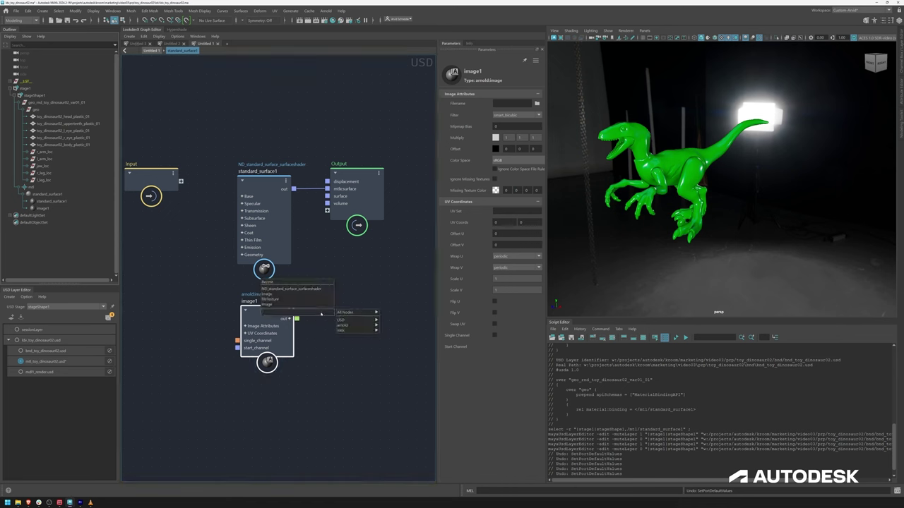
{"action": "type", "text": "image"}
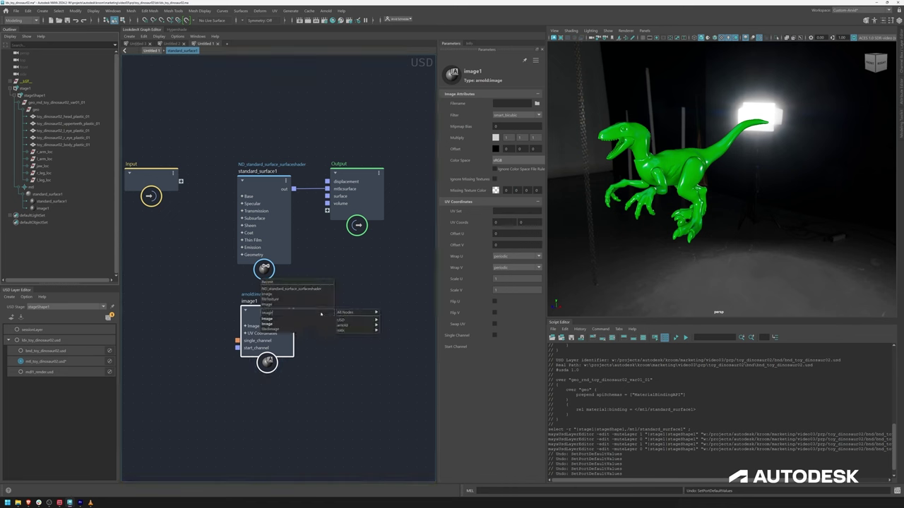
{"action": "left_click", "coordinate": [321, 319]}
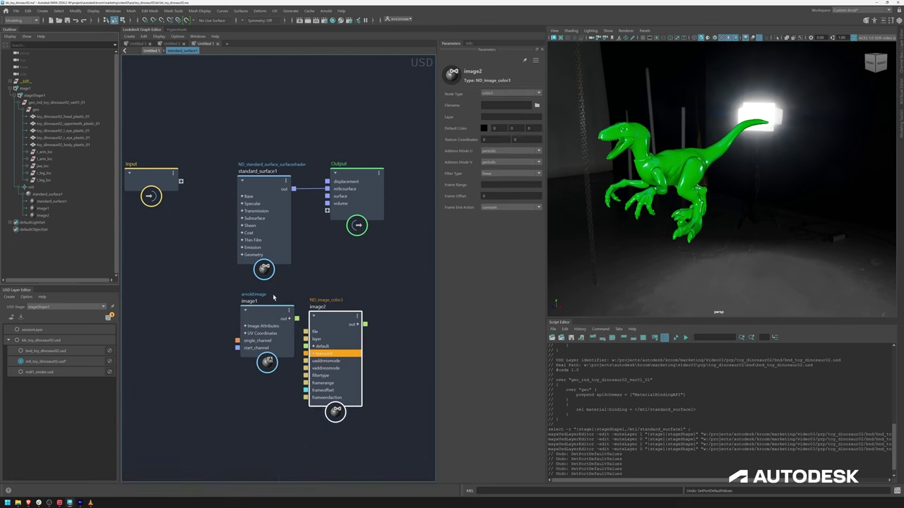
{"action": "left_click_drag", "start_coordinate": [266, 313], "coordinate": [265, 311]}
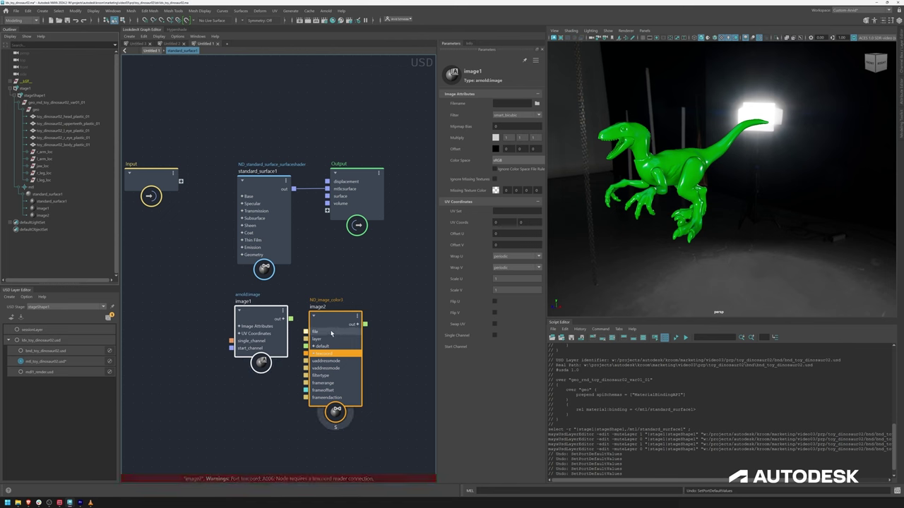
{"action": "key", "text": "Delete"}
{"action": "left_click_drag", "start_coordinate": [331, 315], "coordinate": [273, 304]}
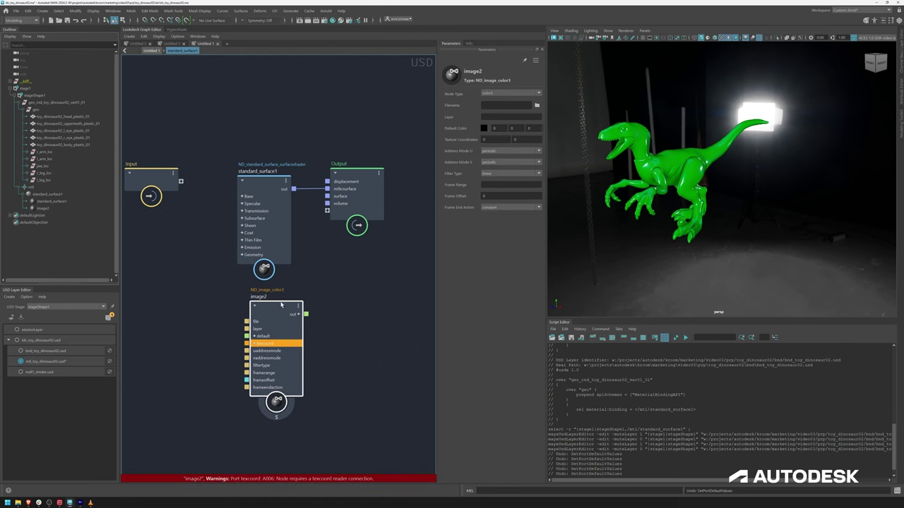
- Load toy_dinosaur02_var01_basecolor_4k_acescg.exr from the tex folder into the image node with a relative path, and connect its output to the shader's base_color
{"action": "left_click", "coordinate": [499, 105]}
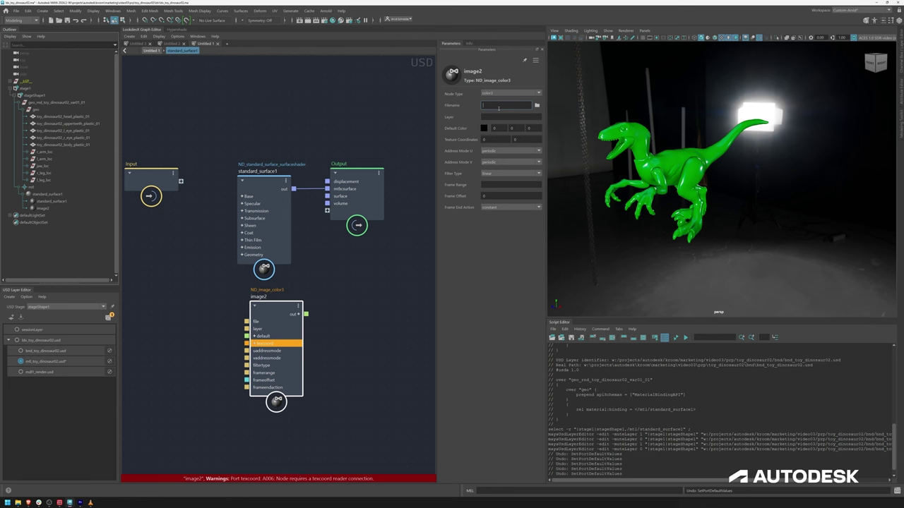
{"action": "left_click", "coordinate": [537, 107]}
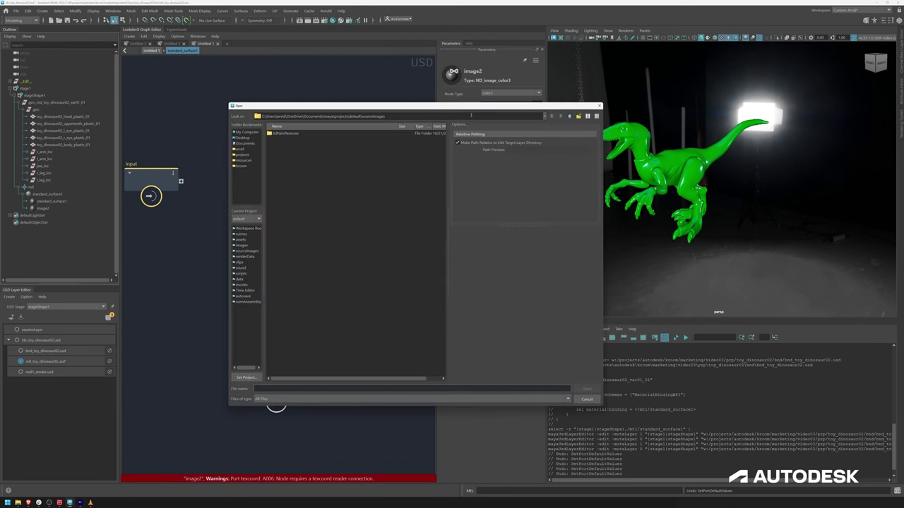
{"action": "left_click", "coordinate": [243, 166]}
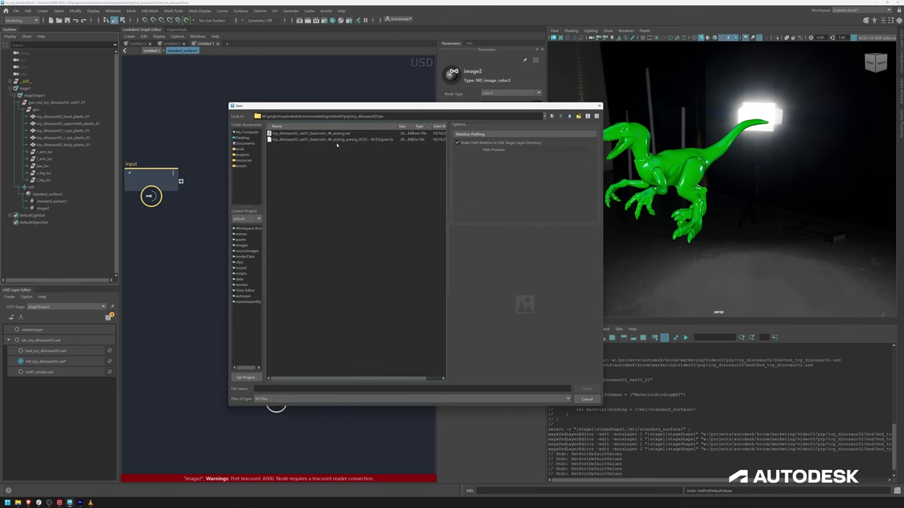
{"action": "left_click", "coordinate": [332, 134]}
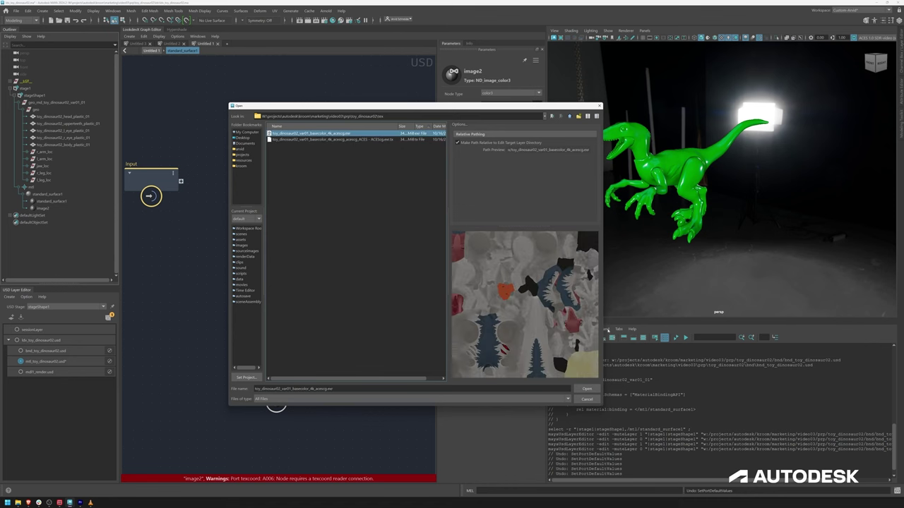
{"action": "left_click", "coordinate": [587, 389]}
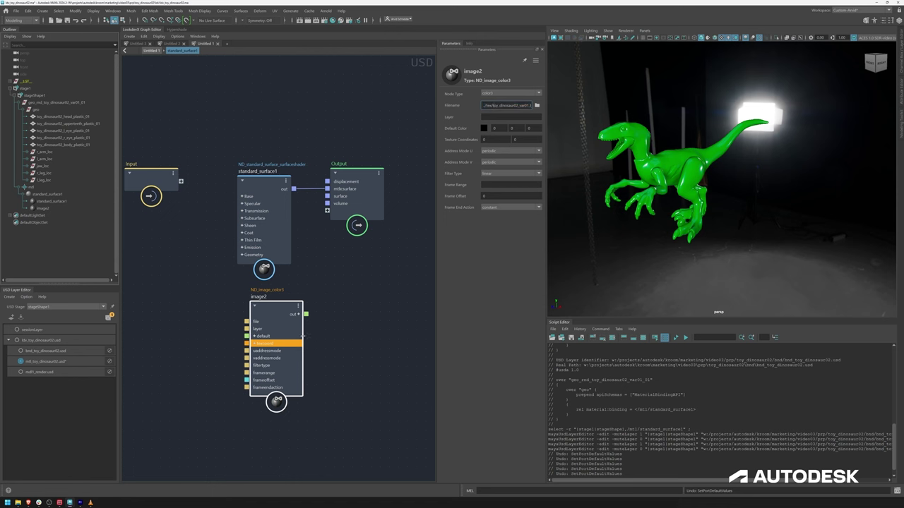
{"action": "left_click_drag", "start_coordinate": [285, 310], "coordinate": [278, 215]}
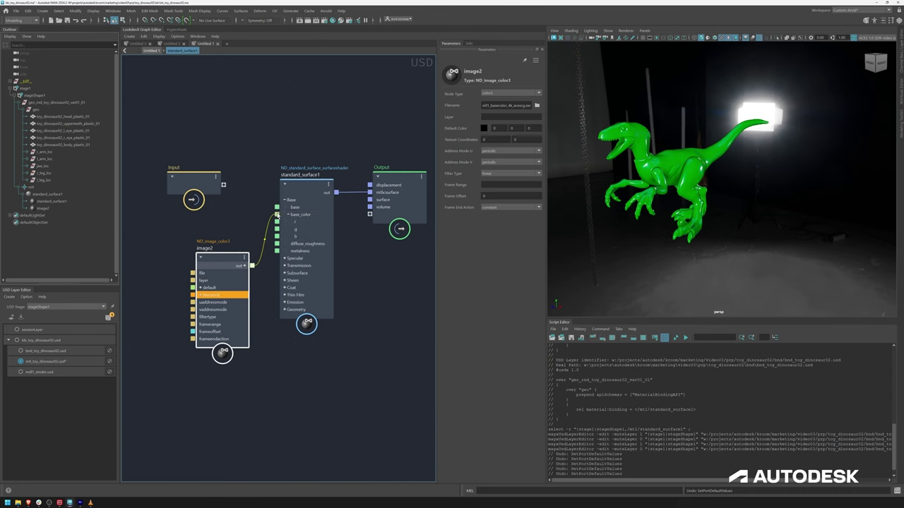
- Inspect the textured dinosaur render from other angles and print the mtl_toy_dinosaur02.usd layer to the Script Editor to examine the image node
{"action": "left_click_drag", "start_coordinate": [664, 169], "coordinate": [749, 169], "text": "alt"}
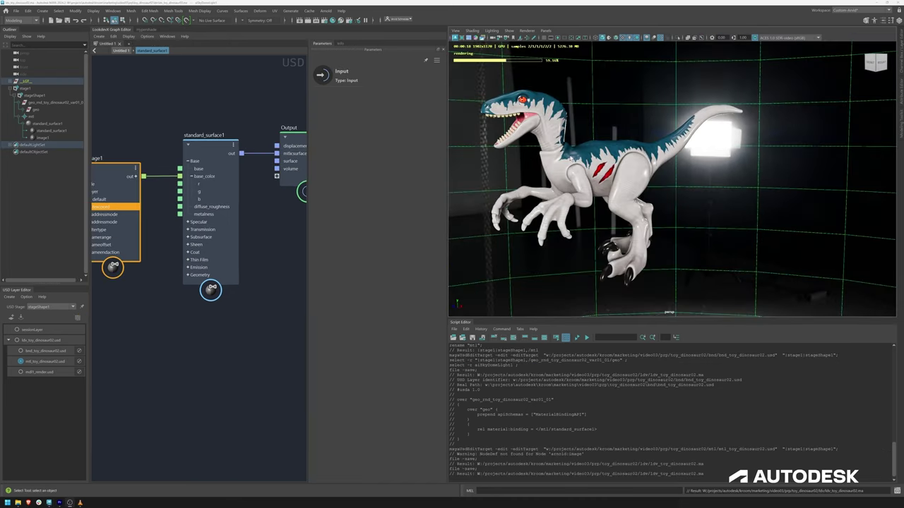
{"action": "left_click_drag", "start_coordinate": [671, 177], "coordinate": [727, 176], "text": "alt"}
{"action": "scroll", "coordinate": [212, 120], "scroll_direction": "down", "scroll_amount": 2}
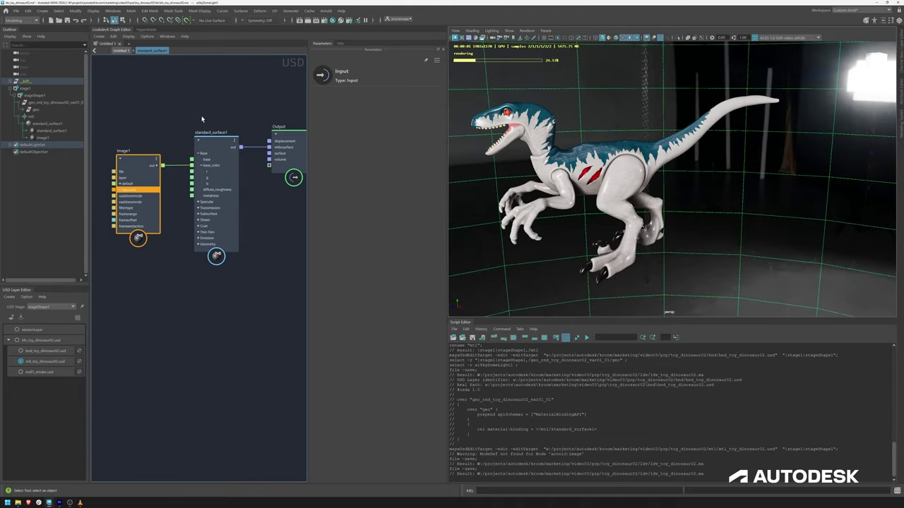
{"action": "middle_click_drag", "start_coordinate": [202, 120], "coordinate": [199, 131]}
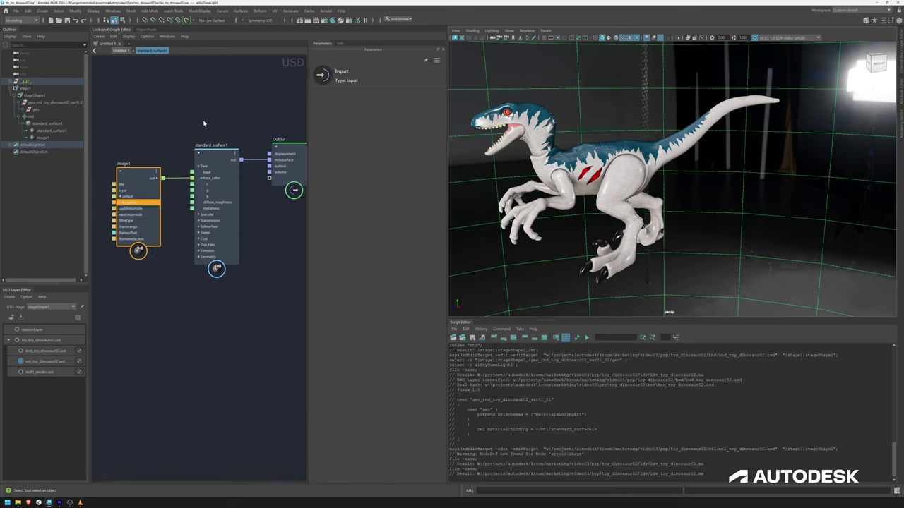
{"action": "left_click", "coordinate": [118, 129]}
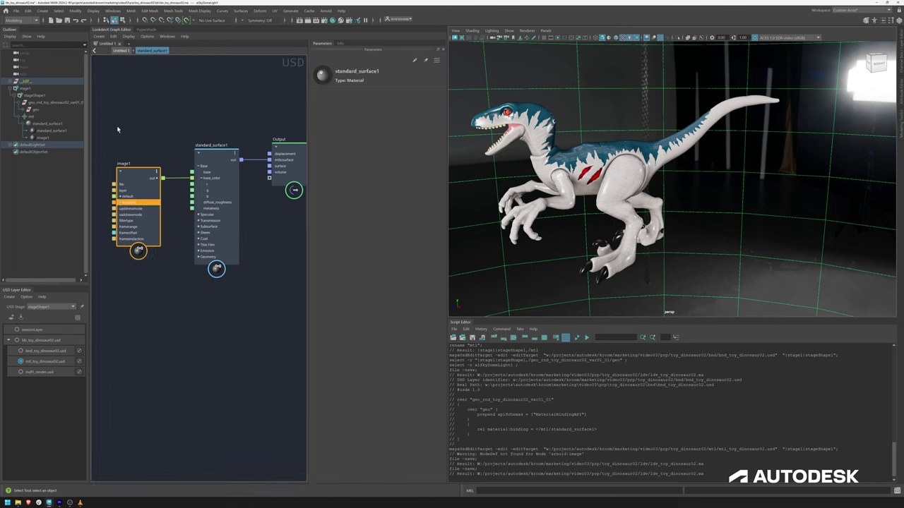
{"action": "right_click", "coordinate": [43, 364]}
{"action": "left_click", "coordinate": [81, 414]}
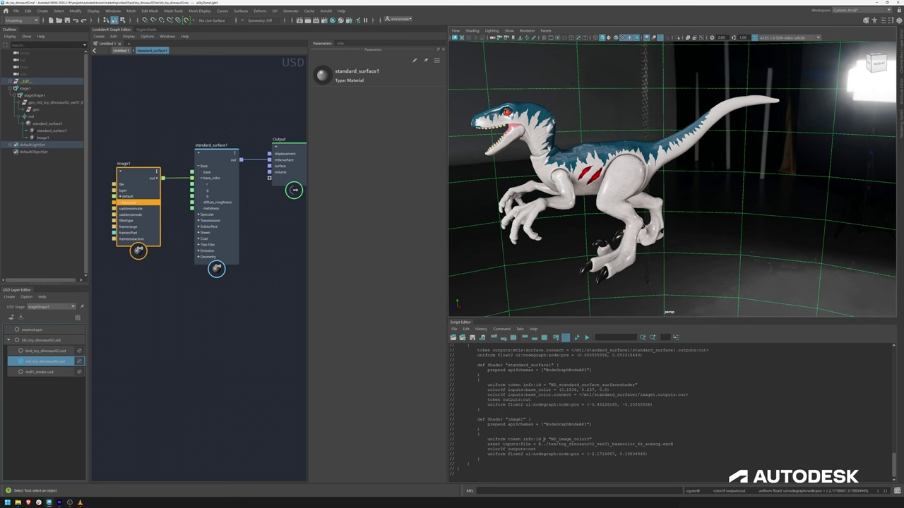
- Expand the geo prim to show its full mesh hierarchy and select the geo_rnd_toy_dinosaur02_var01_01 prim
{"action": "left_click", "coordinate": [29, 110]}
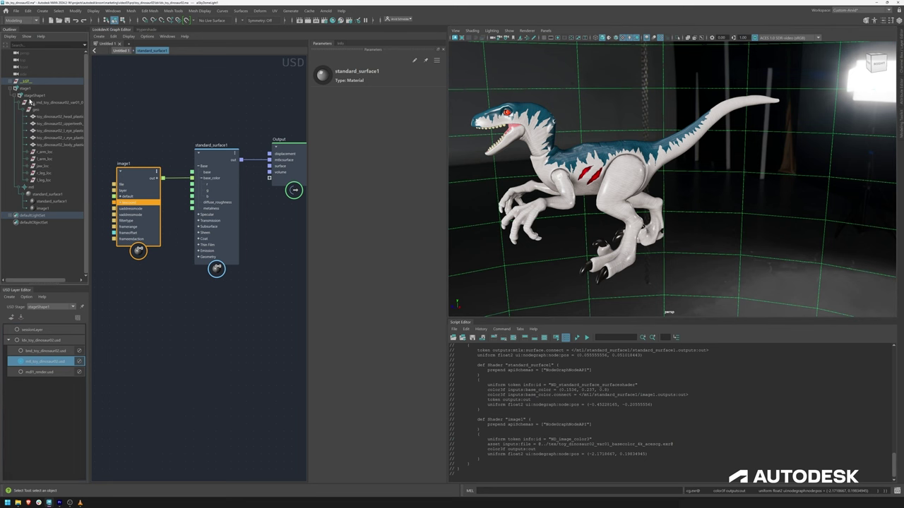
{"action": "left_click_drag", "start_coordinate": [88, 137], "coordinate": [110, 137]}
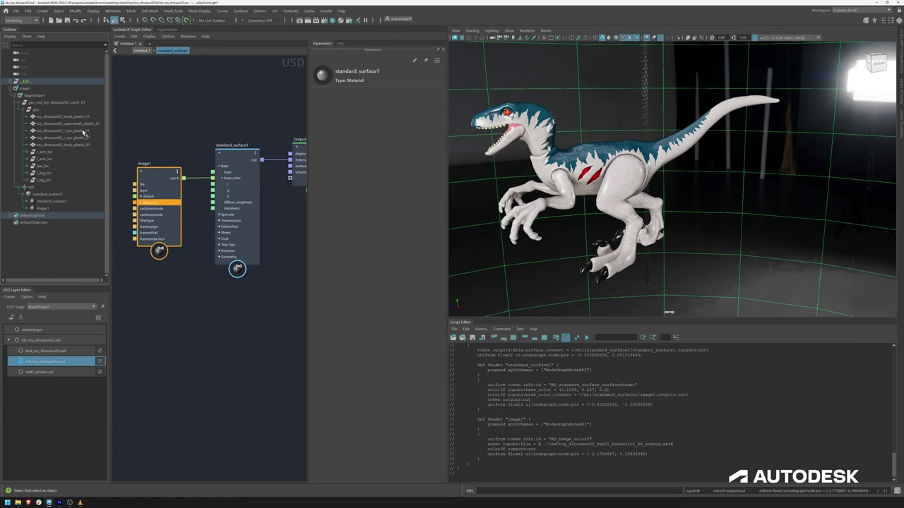
{"action": "left_click", "coordinate": [45, 103]}
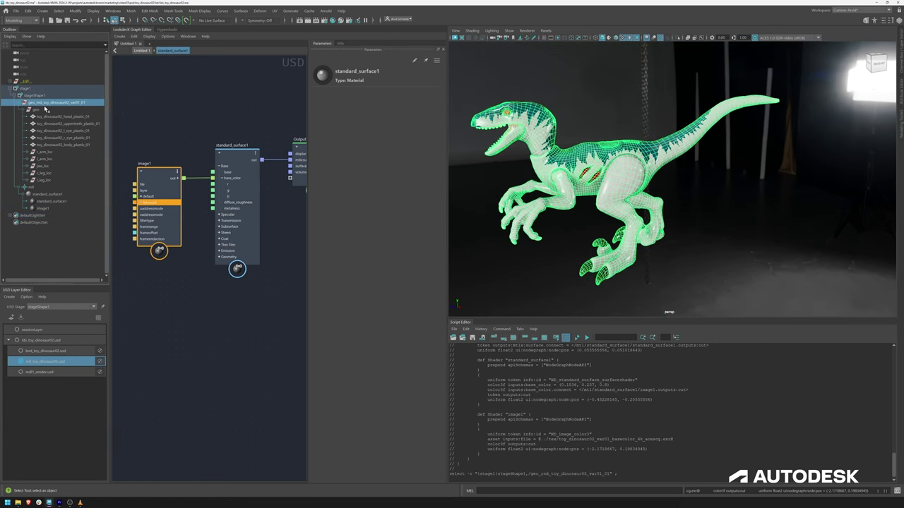
- Check which geometry the geo prim and the toy_dinosaur02_head_plastic_01 mesh cover on the dinosaur
{"action": "left_click", "coordinate": [48, 110]}
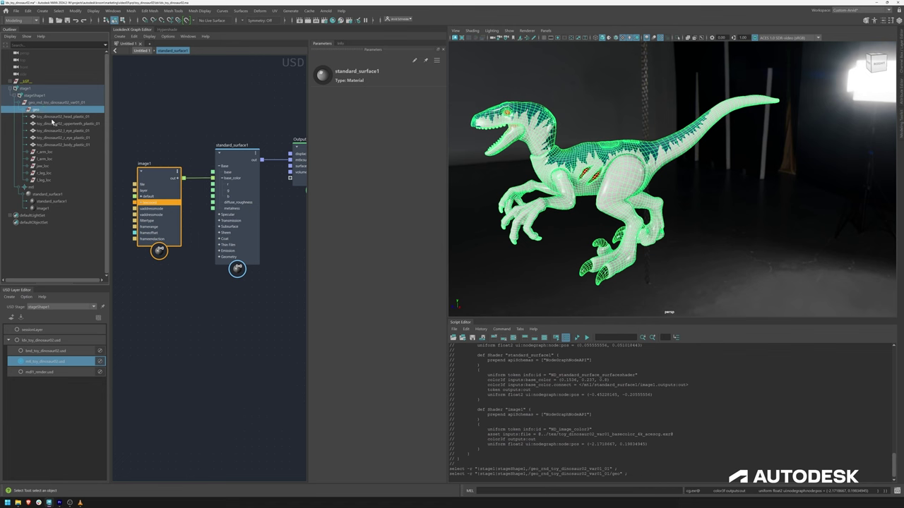
{"action": "left_click", "coordinate": [56, 117]}
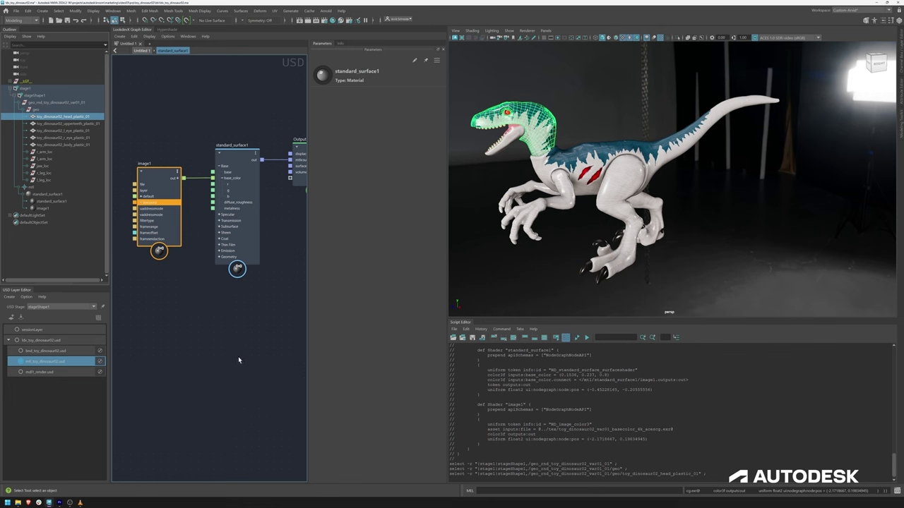
{"action": "middle_click_drag", "start_coordinate": [236, 349], "coordinate": [221, 289]}
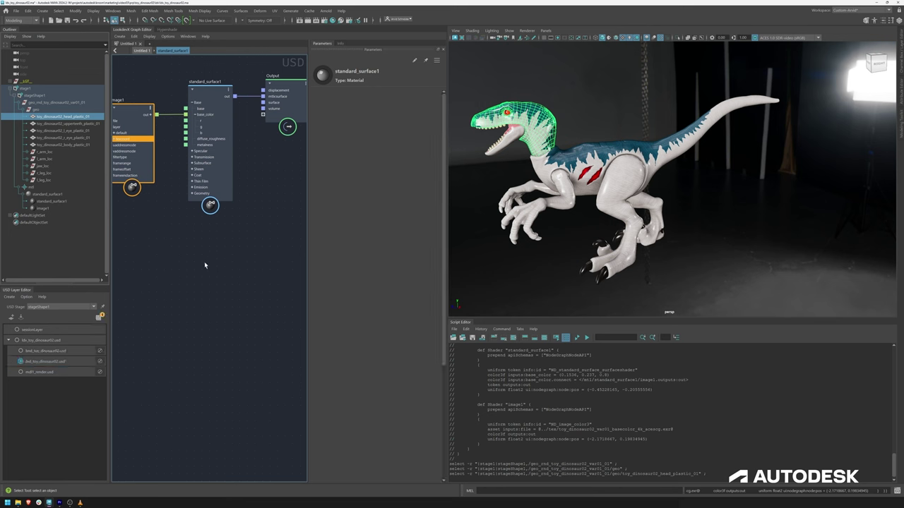
- Add a second MaterialX Standard Surface material under the mtl prim
{"action": "left_click", "coordinate": [39, 188]}
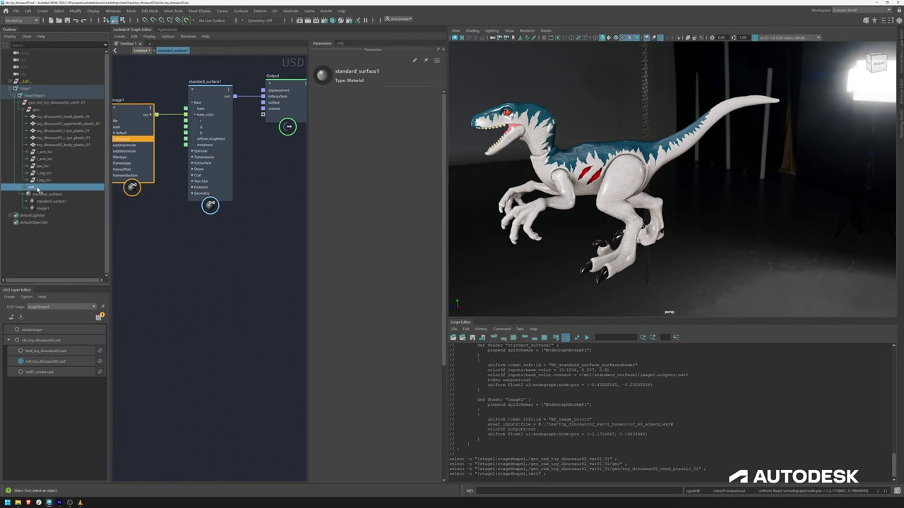
{"action": "right_click", "coordinate": [44, 188]}
{"action": "mouse_move", "coordinate": [81, 266]}
{"action": "mouse_move", "coordinate": [156, 275]}
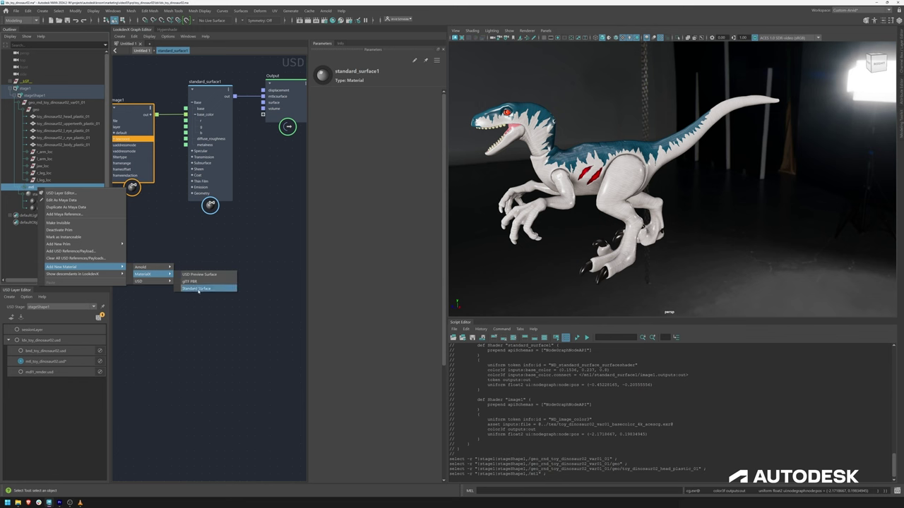
{"action": "left_click", "coordinate": [197, 289]}
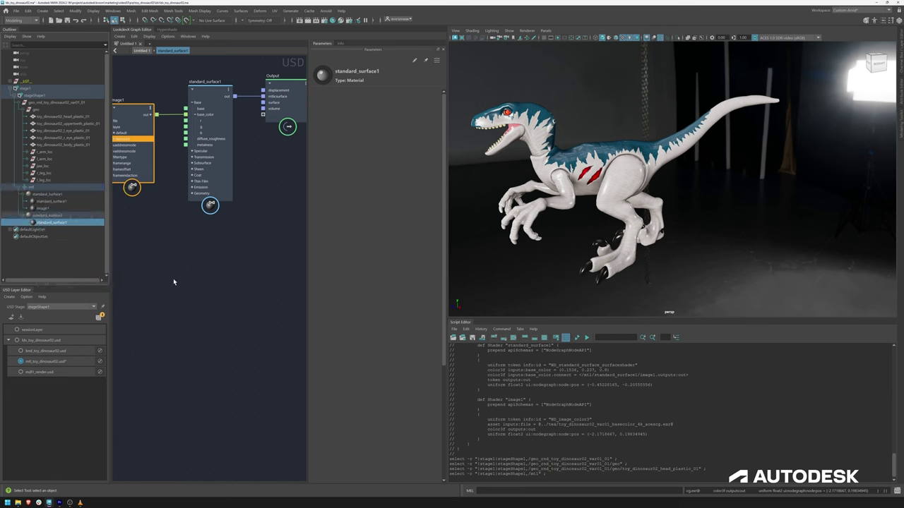
- Show the new material in a new LookdevX graph tab and open its node network
{"action": "right_click", "coordinate": [57, 220]}
{"action": "mouse_move", "coordinate": [124, 220]}
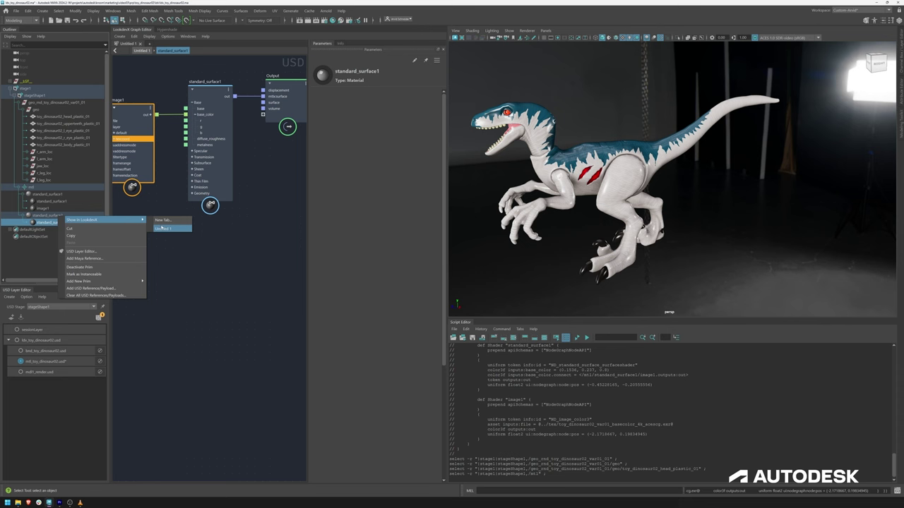
{"action": "left_click", "coordinate": [165, 222]}
{"action": "double_click", "coordinate": [229, 255]}
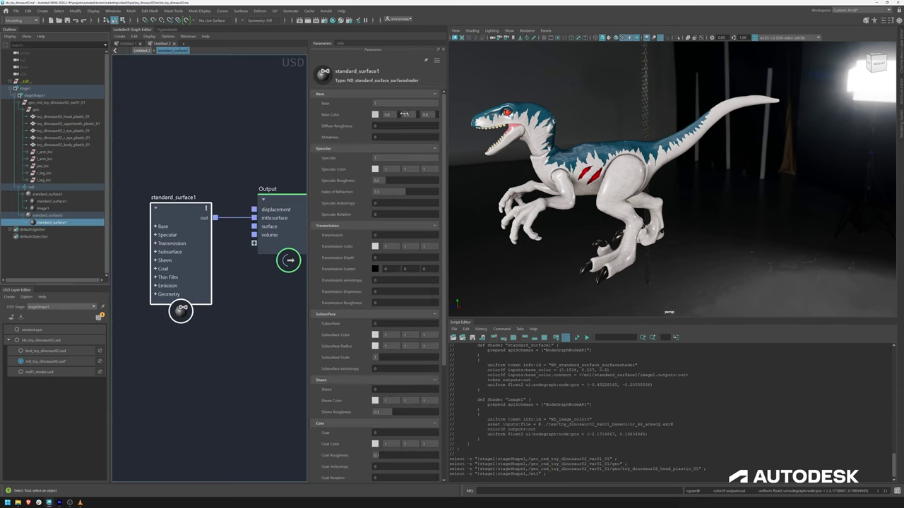
- Set the new standard surface shader's base color to pure red with values 0.8, 0, 0
{"action": "left_click", "coordinate": [406, 114]}
{"action": "type", "text": "0.68"}
{"action": "key", "text": "Tab"}
{"action": "type", "text": "0"}
{"action": "key", "text": "Return"}
{"action": "left_click", "coordinate": [411, 114]}
{"action": "type", "text": "0"}
{"action": "key", "text": "Return"}
{"action": "left_click", "coordinate": [180, 309]}
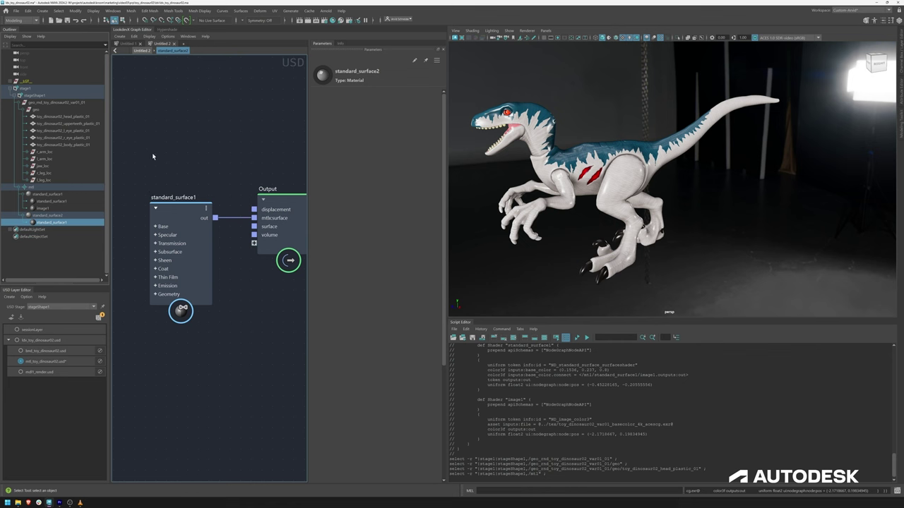
{"action": "left_click", "coordinate": [64, 102]}
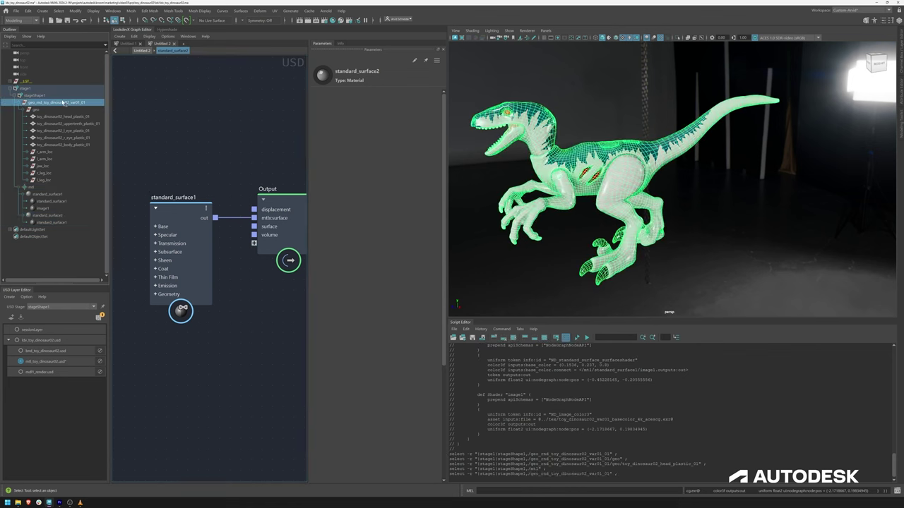
{"action": "right_click", "coordinate": [70, 104]}
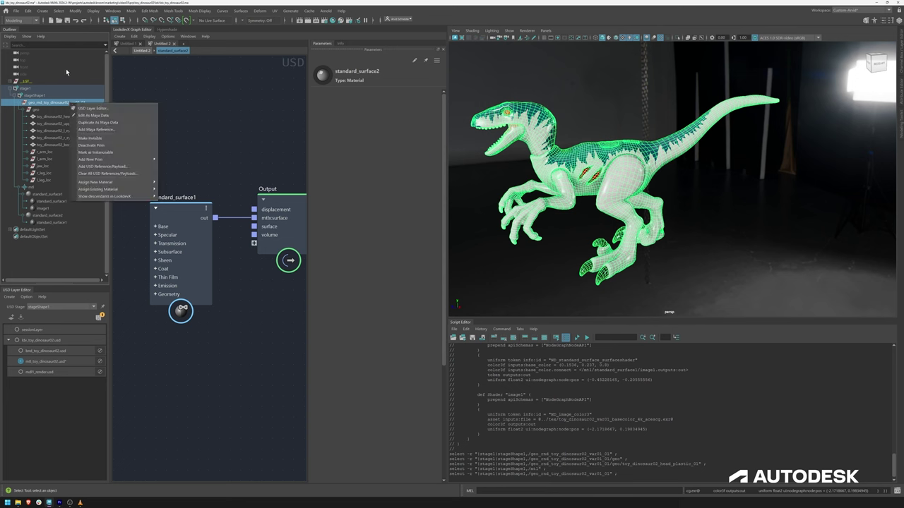
{"action": "left_click", "coordinate": [35, 110]}
{"action": "left_click", "coordinate": [36, 110]}
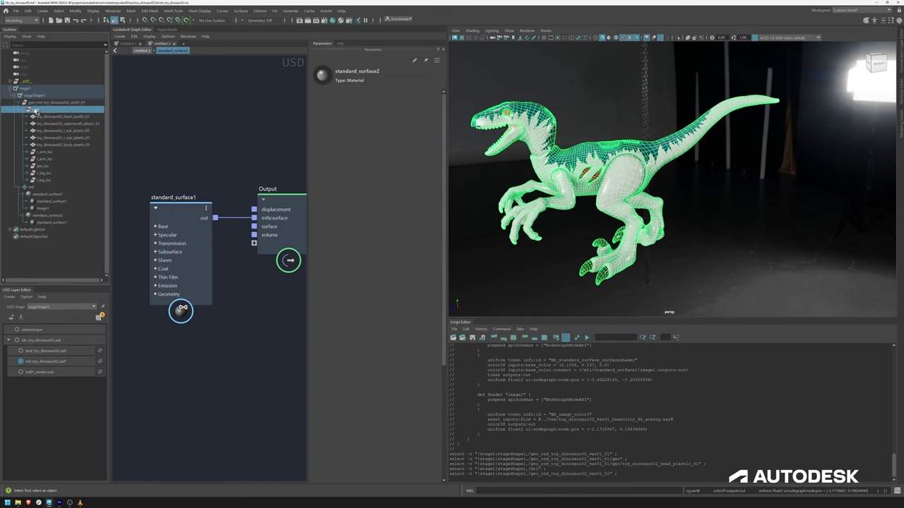
{"action": "right_click", "coordinate": [35, 110]}
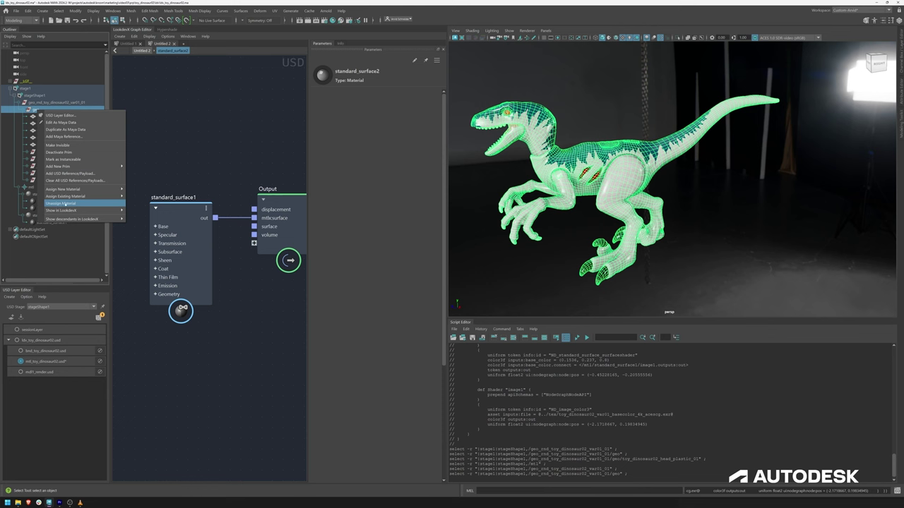
{"action": "left_click", "coordinate": [179, 123]}
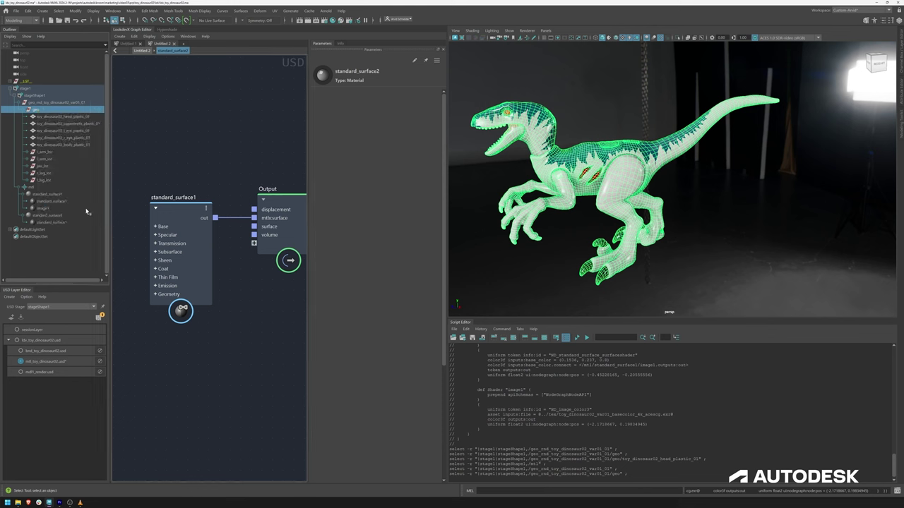
{"action": "left_click", "coordinate": [69, 158]}
- Assign the red standard_surface2 material to the toy_dinosaur02_body_plastic_01 mesh
{"action": "left_click", "coordinate": [72, 144]}
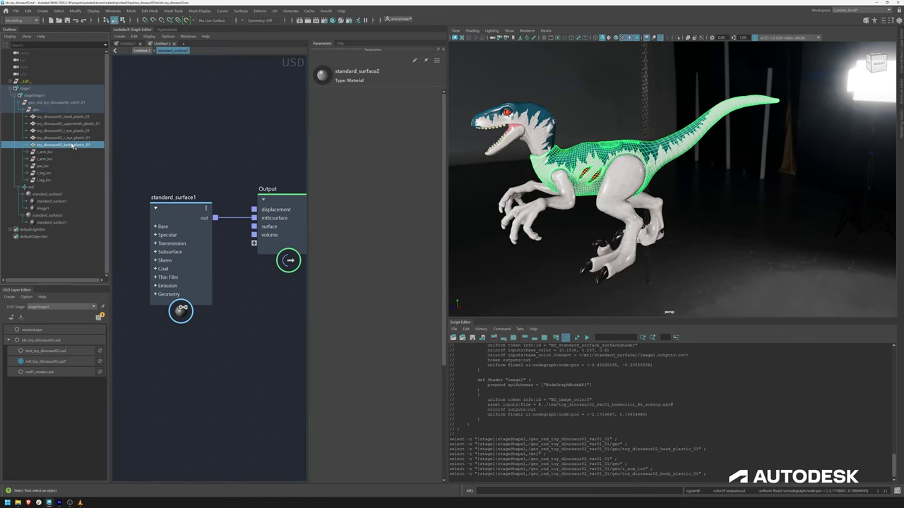
{"action": "left_click", "coordinate": [78, 137]}
{"action": "left_click", "coordinate": [73, 147]}
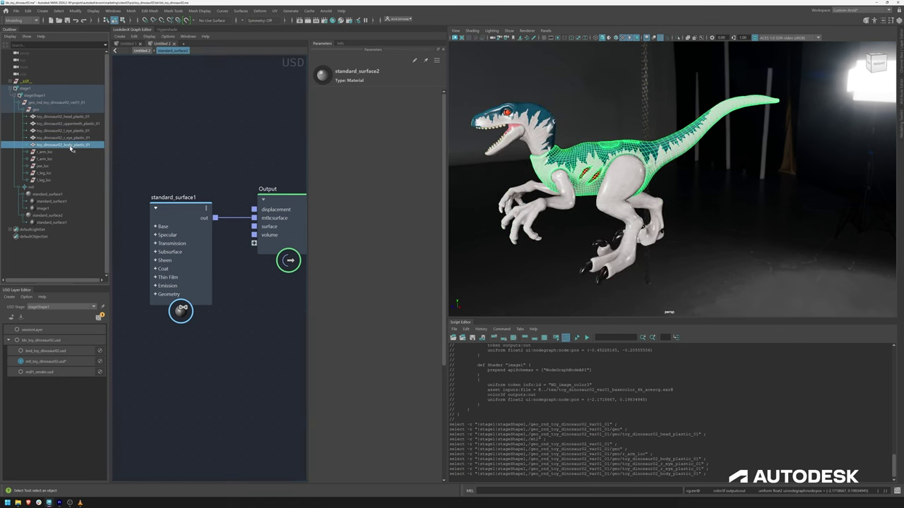
{"action": "right_click", "coordinate": [42, 219]}
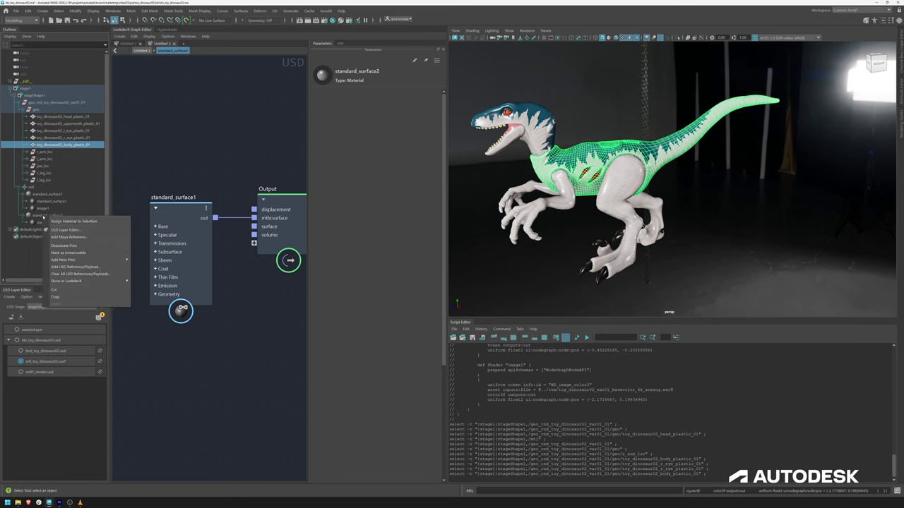
{"action": "left_click", "coordinate": [78, 221]}
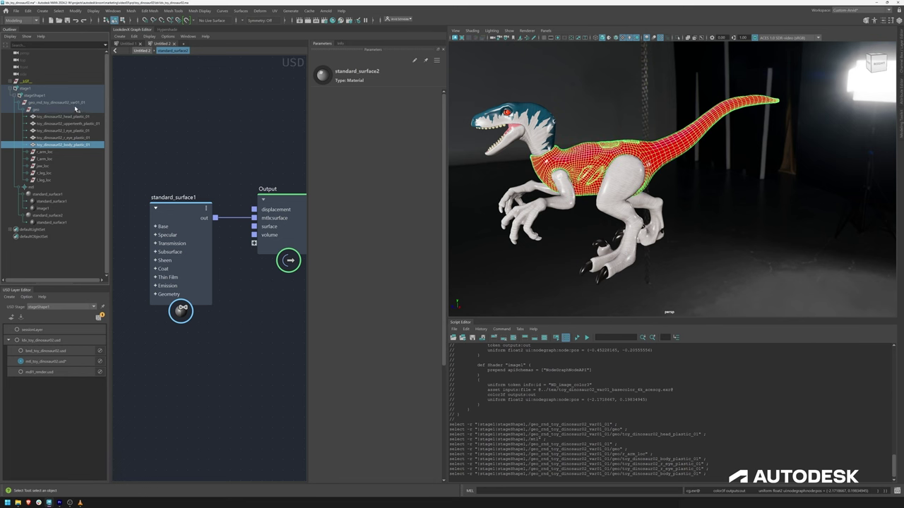
- Try to unassign the red material from the toy_dinosaur02_body_plastic_01 mesh
{"action": "left_click", "coordinate": [565, 154]}
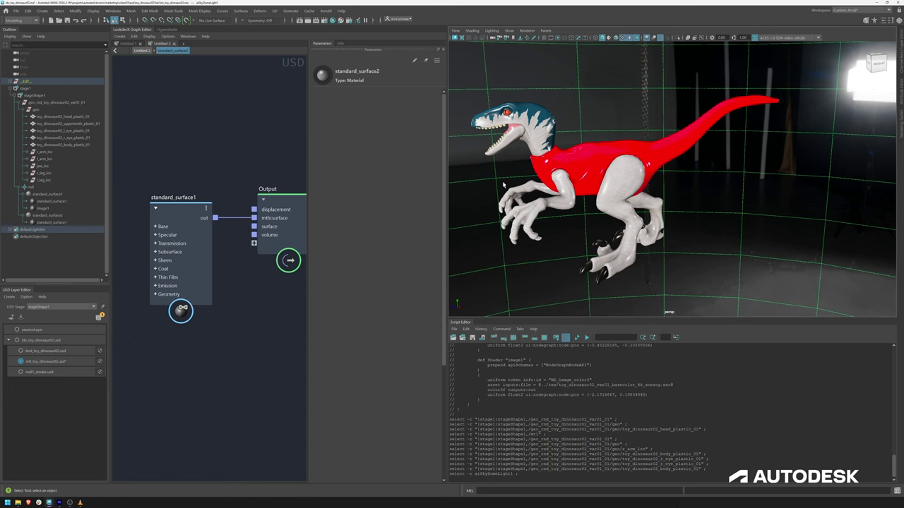
{"action": "left_click", "coordinate": [604, 189]}
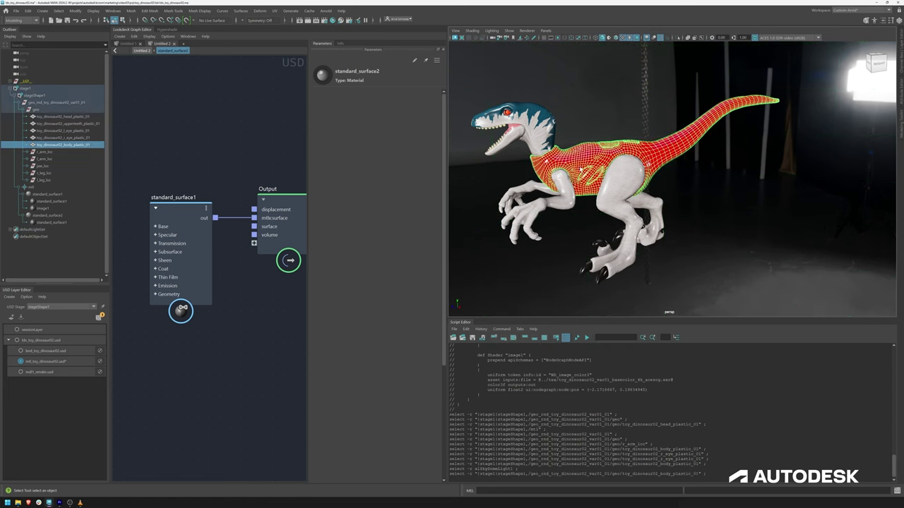
{"action": "right_click", "coordinate": [84, 147]}
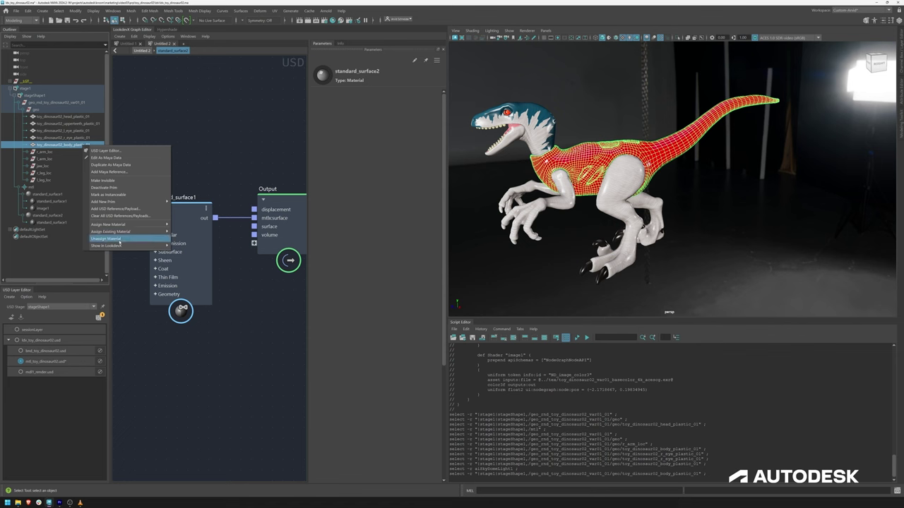
{"action": "left_click", "coordinate": [113, 239]}
{"action": "left_click", "coordinate": [69, 139]}
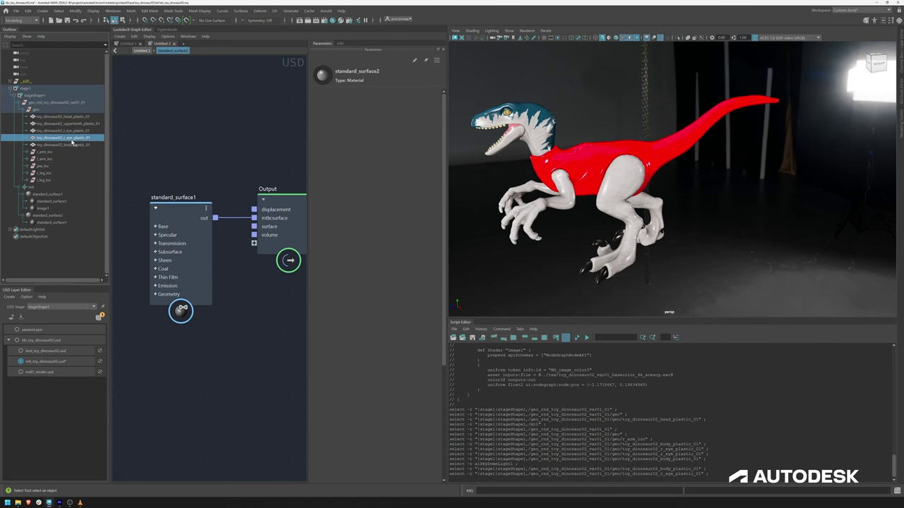
{"action": "right_click", "coordinate": [81, 139]}
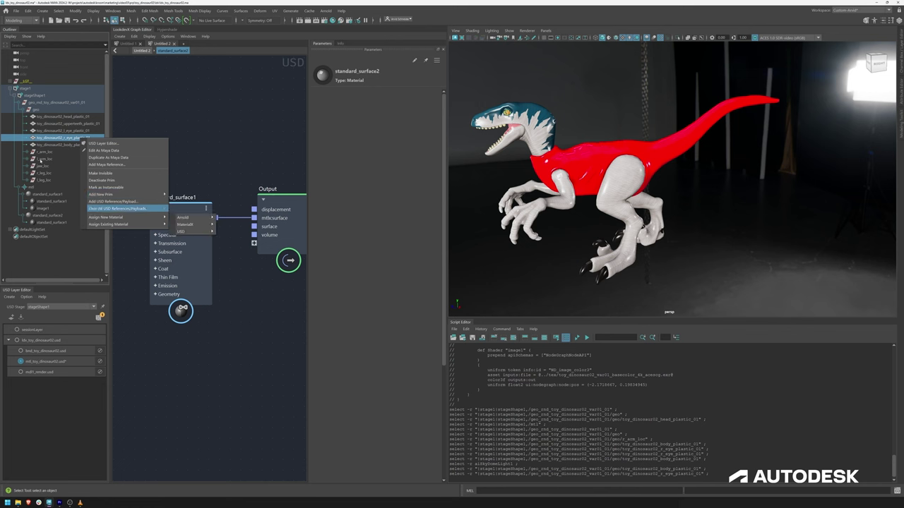
{"action": "left_click", "coordinate": [70, 151]}
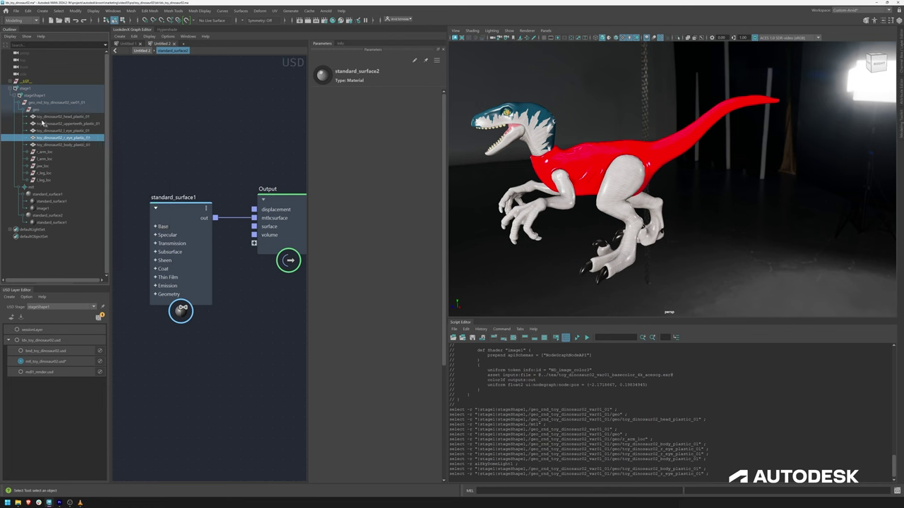
- Unassign the material from the geo prim in the mtl_toy_dinosaur02.usd layer
{"action": "left_click", "coordinate": [65, 109]}
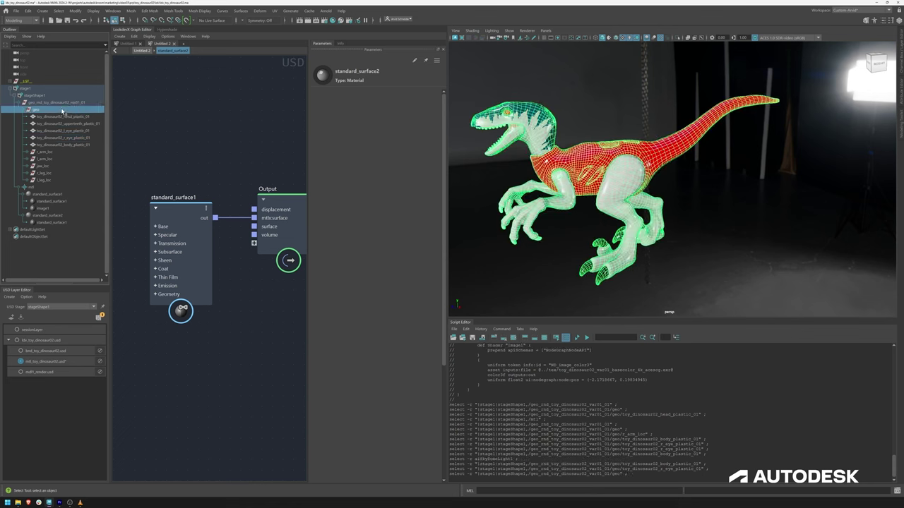
{"action": "right_click", "coordinate": [66, 111]}
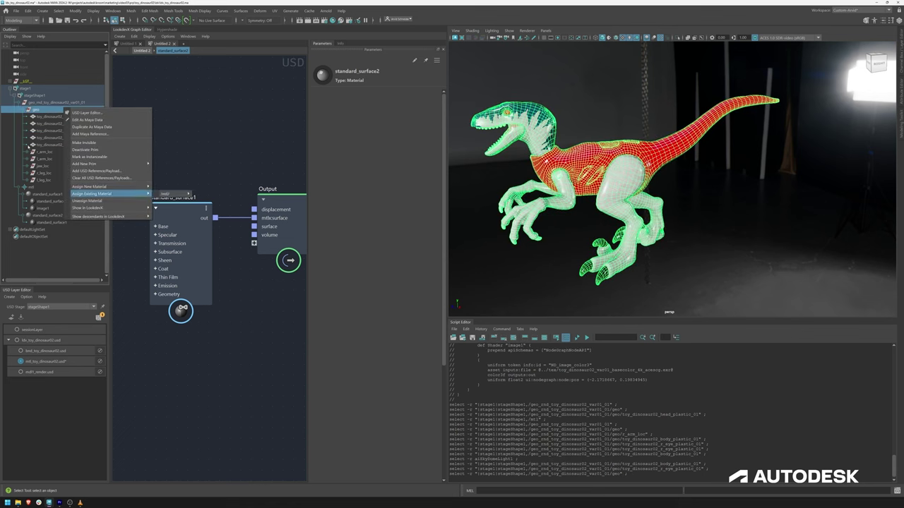
{"action": "left_click", "coordinate": [46, 118]}
{"action": "left_click", "coordinate": [63, 111]}
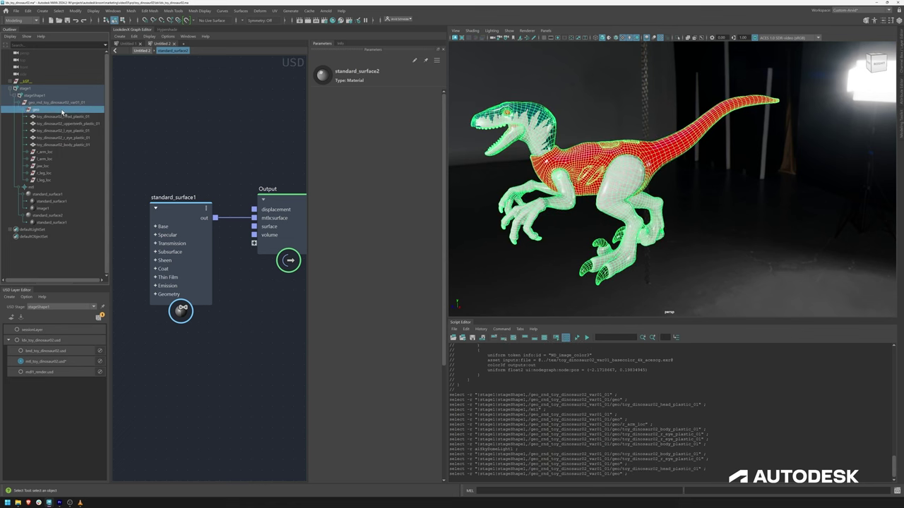
{"action": "right_click", "coordinate": [54, 112]}
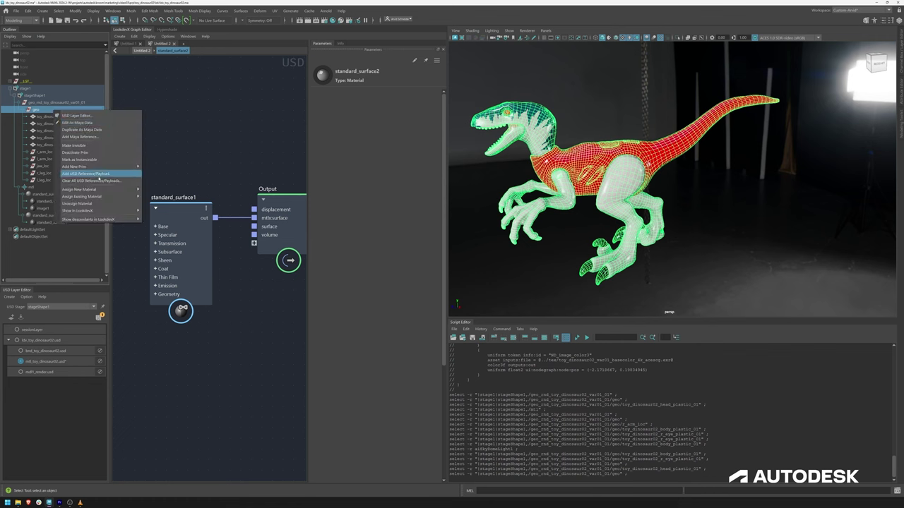
{"action": "left_click", "coordinate": [83, 203]}
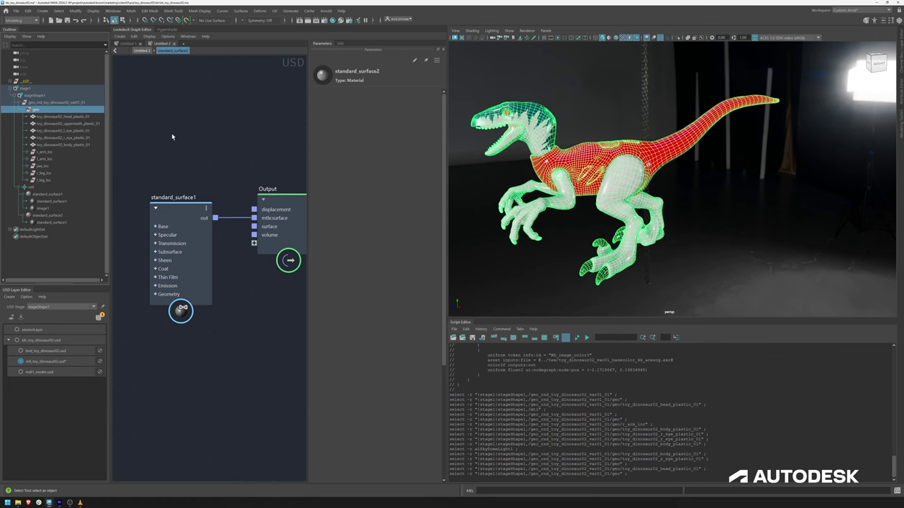
{"action": "left_click", "coordinate": [63, 119]}
{"action": "left_click", "coordinate": [64, 112]}
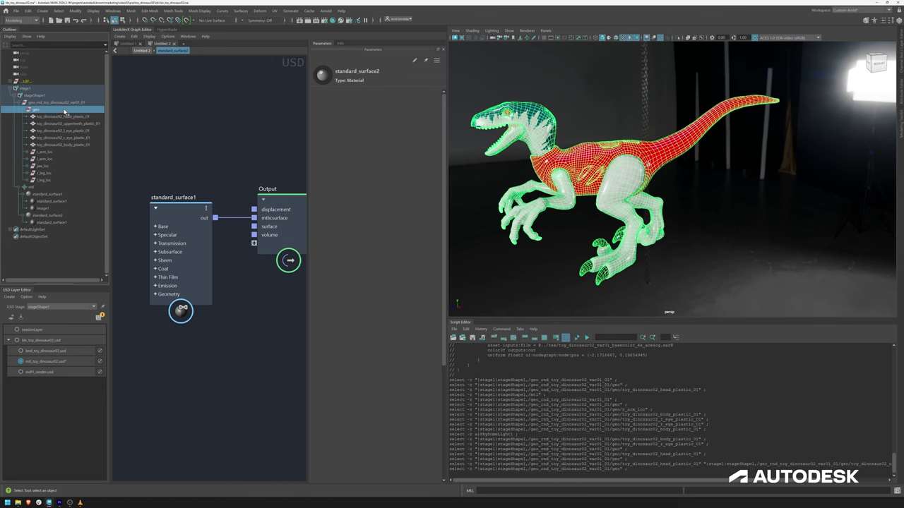
{"action": "right_click", "coordinate": [64, 112]}
{"action": "left_click", "coordinate": [78, 201]}
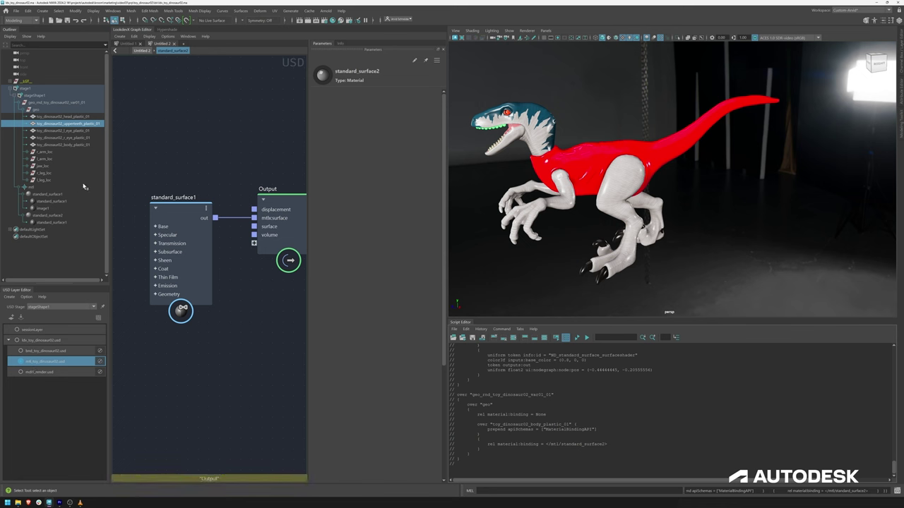
- Remove the red material's binding from the toy_dinosaur02_body_plastic_01 mesh
{"action": "left_click", "coordinate": [55, 218]}
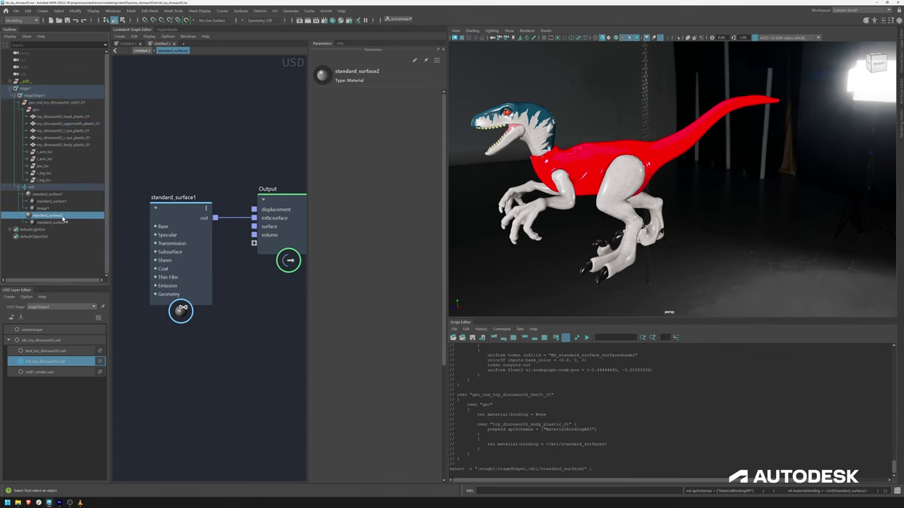
{"action": "right_click", "coordinate": [60, 217]}
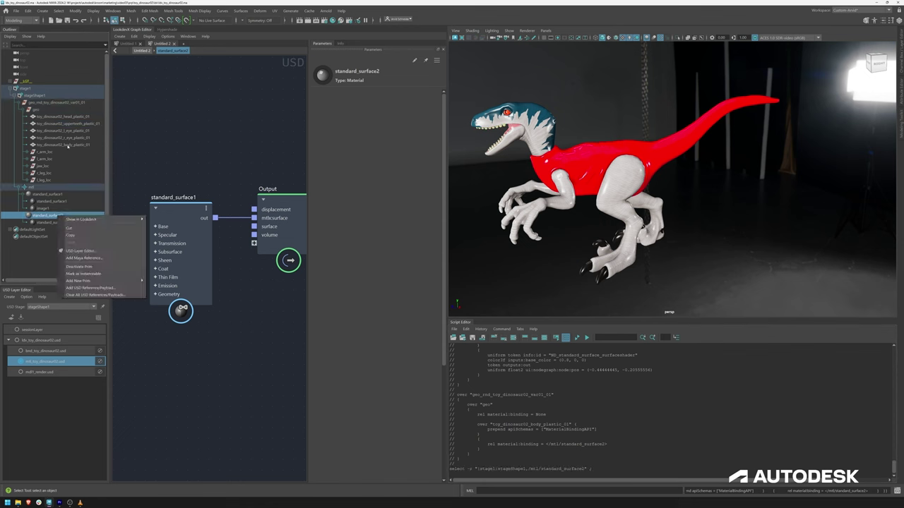
{"action": "left_click", "coordinate": [66, 145]}
{"action": "right_click", "coordinate": [81, 149]}
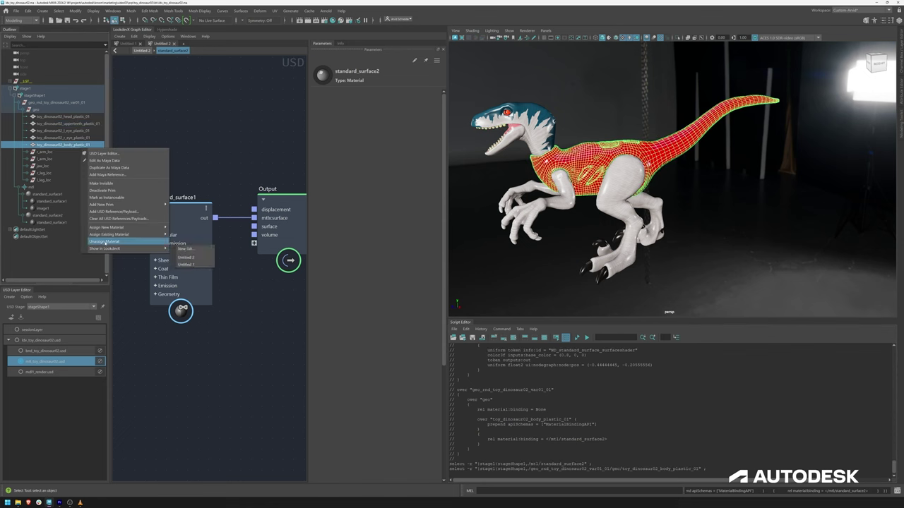
{"action": "left_click", "coordinate": [104, 243]}
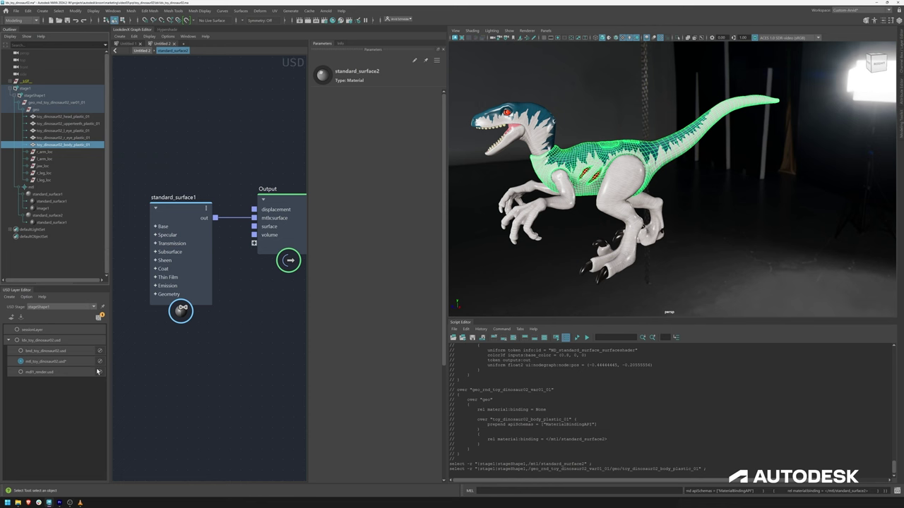
- Save the stage edits to mtl_toy_dinosaur02.usd and make bnd_toy_dinosaur02.usd the target layer
{"action": "key", "text": "ctrl+s"}
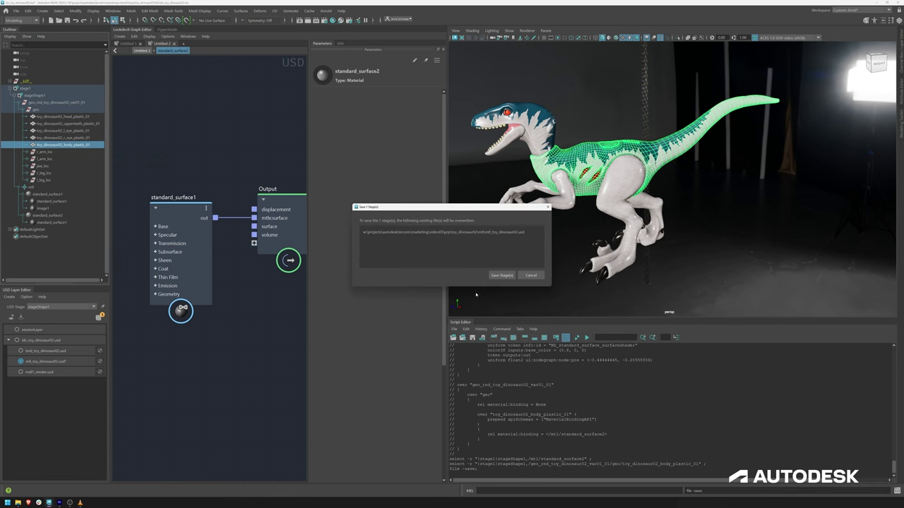
{"action": "left_click", "coordinate": [501, 275]}
{"action": "left_click", "coordinate": [21, 352]}
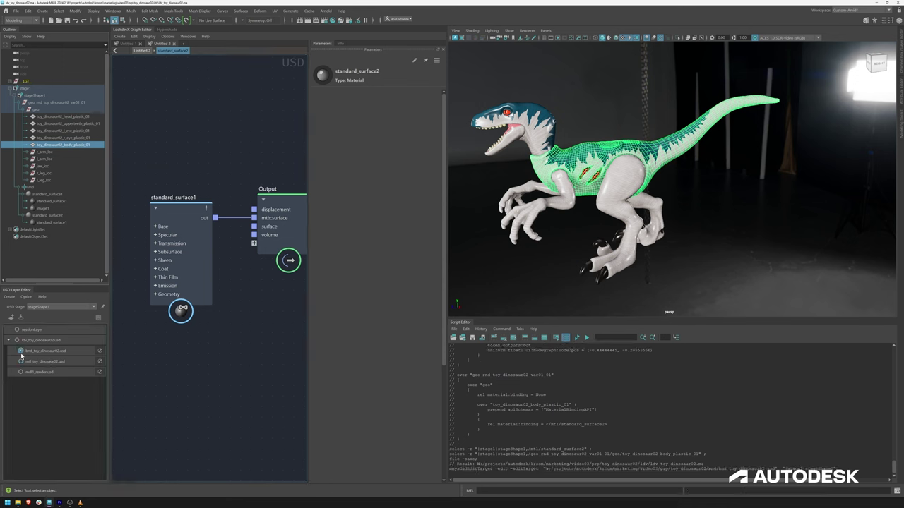
{"action": "left_click", "coordinate": [55, 353]}
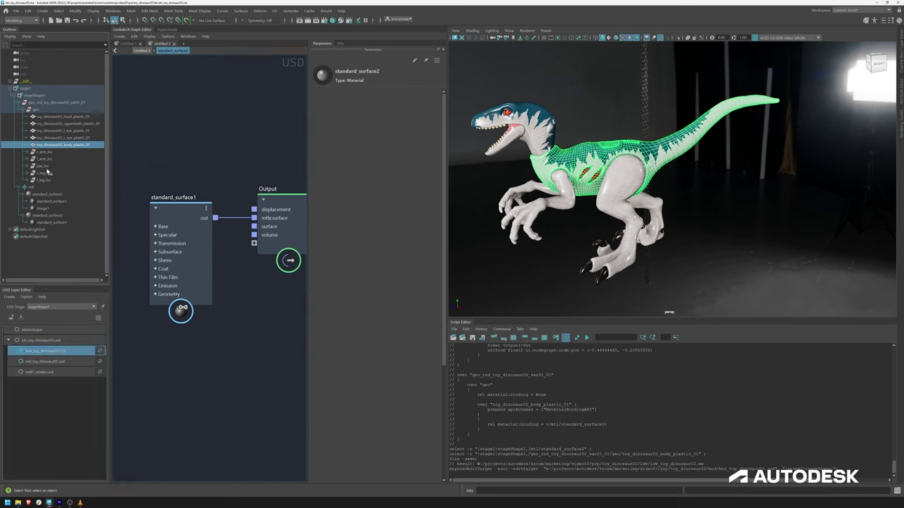
- Assign the red standard_surface2 material to the toy_dinosaur02_body_plastic_01 mesh in the bnd layer
{"action": "right_click", "coordinate": [51, 216]}
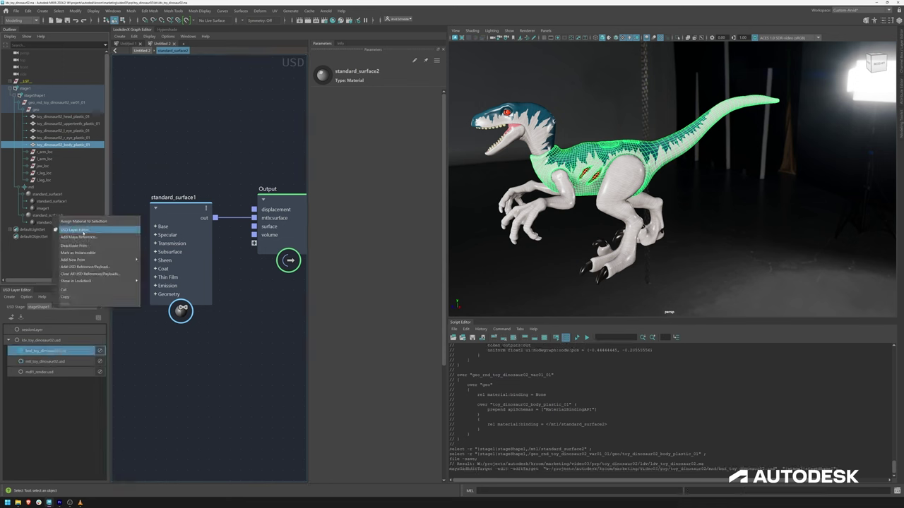
{"action": "mouse_move", "coordinate": [110, 260]}
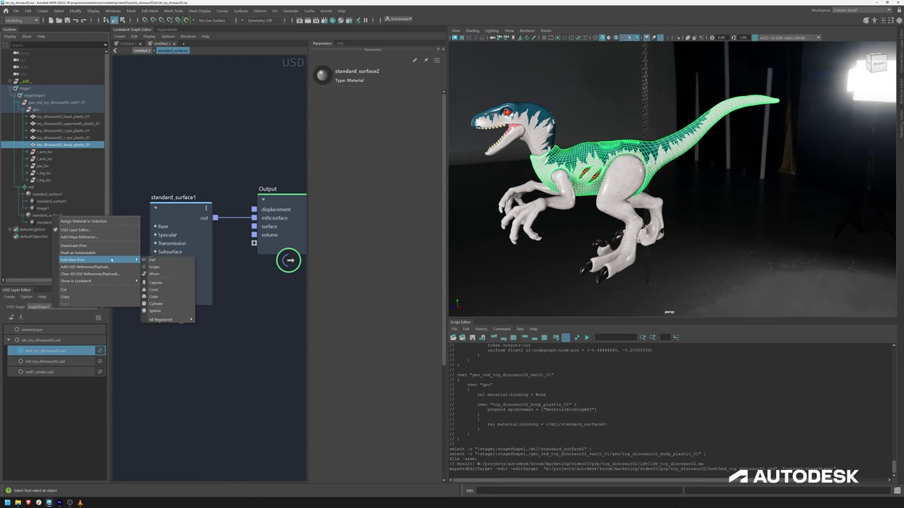
{"action": "left_click", "coordinate": [117, 221]}
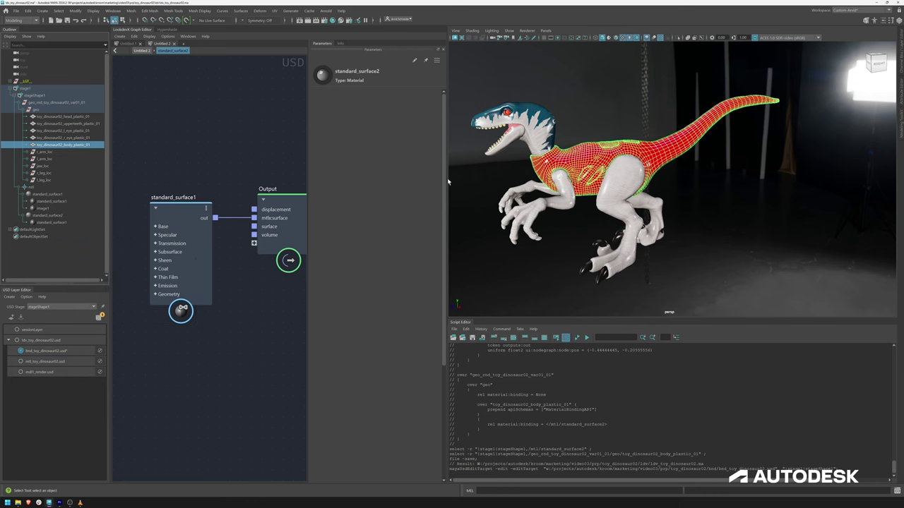
- Unassign the material from the geo prim in the bnd_toy_dinosaur02.usd layer
{"action": "left_click", "coordinate": [70, 110]}
{"action": "right_click", "coordinate": [62, 112]}
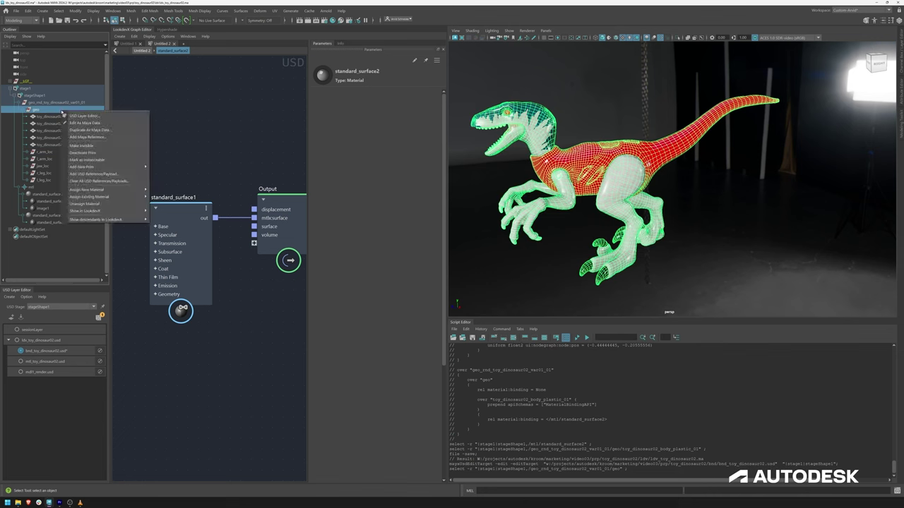
{"action": "left_click", "coordinate": [85, 204]}
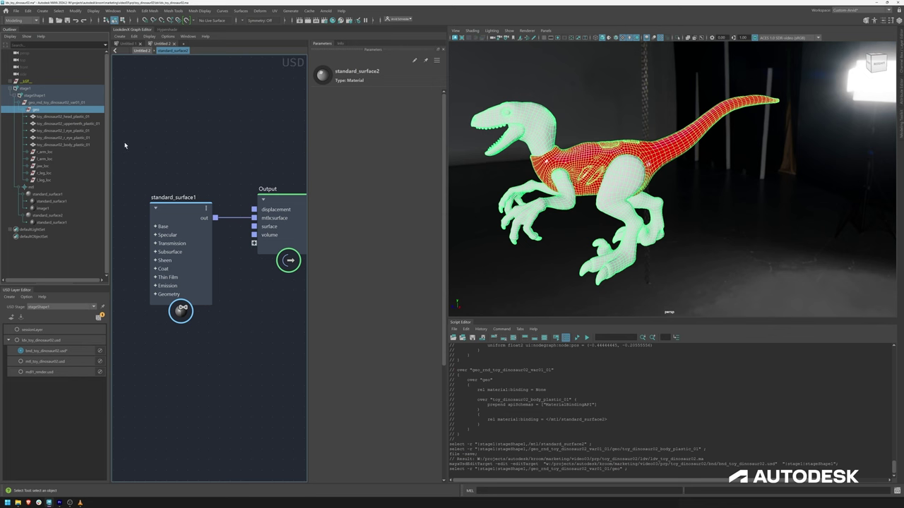
{"action": "left_click", "coordinate": [494, 187]}
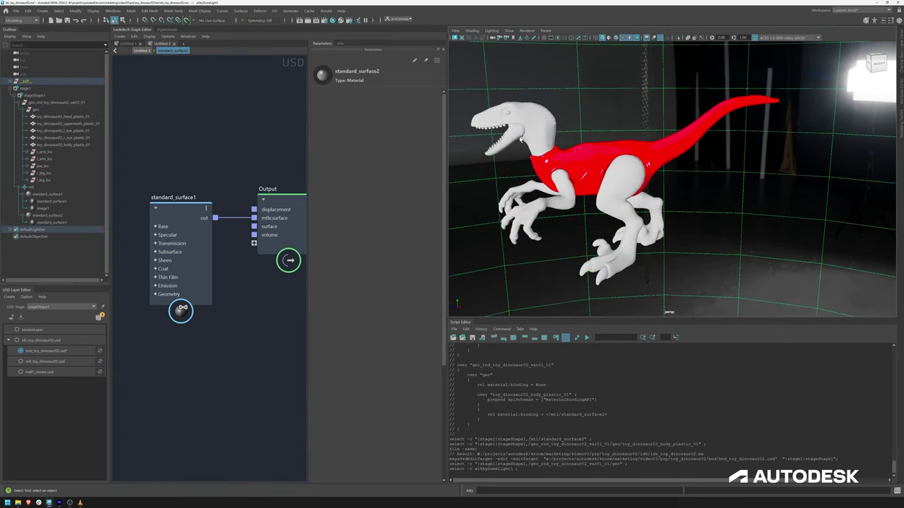
{"action": "left_click", "coordinate": [50, 111]}
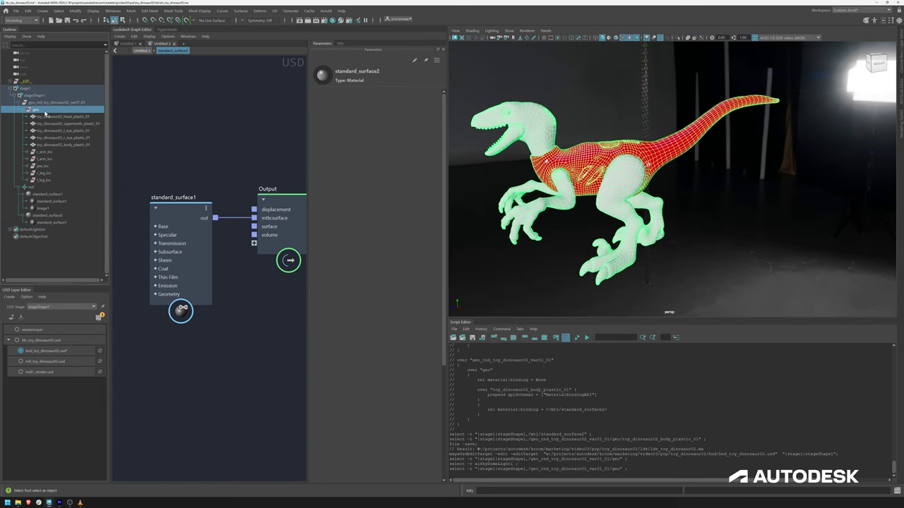
- Unassign the red material from the toy_dinosaur02_body_plastic_01 mesh in the bnd layer
{"action": "left_click", "coordinate": [57, 145]}
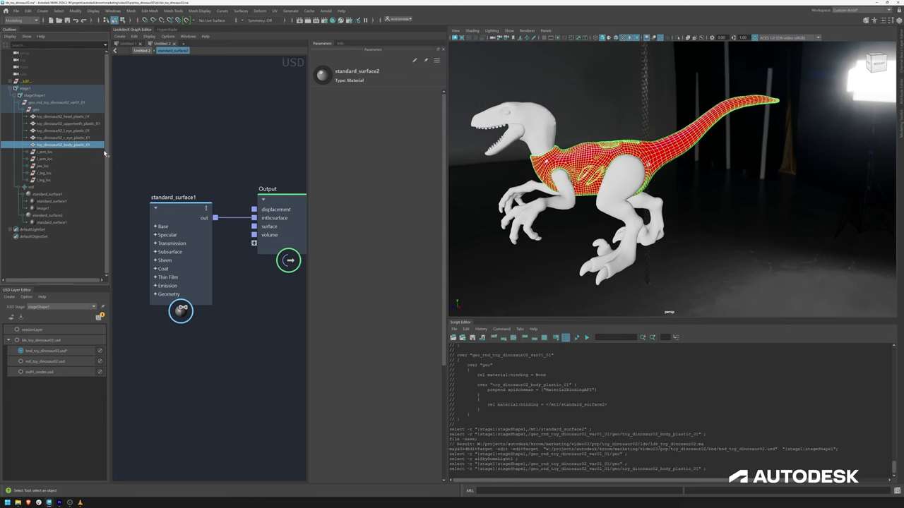
{"action": "right_click", "coordinate": [74, 146]}
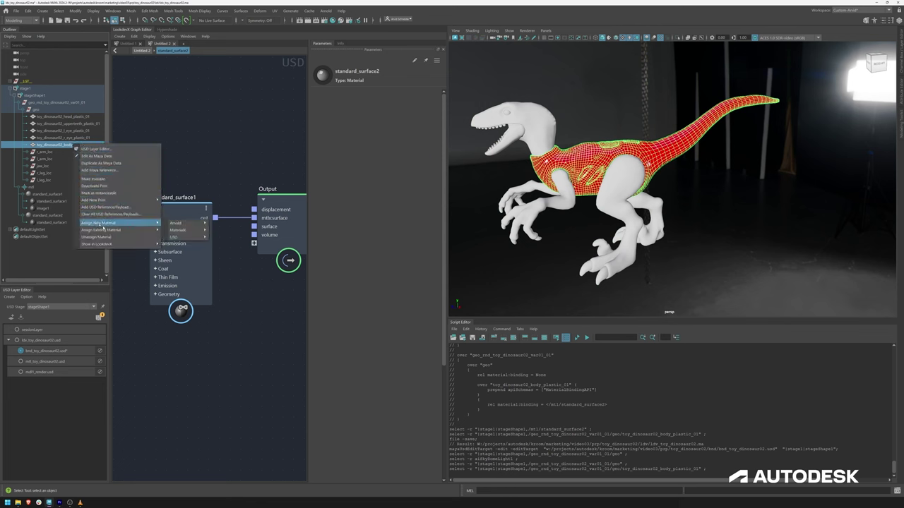
{"action": "left_click", "coordinate": [104, 239]}
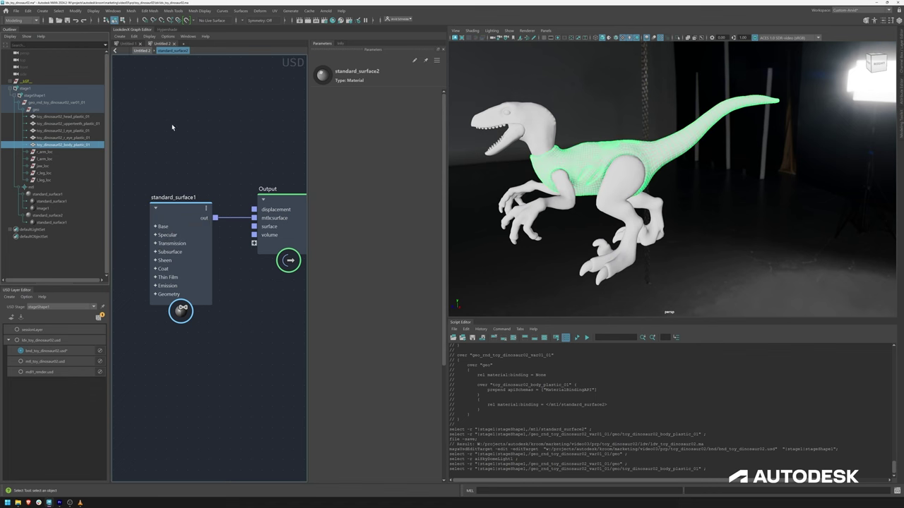
- Assign the existing standard_surface1 material to the whole geo_rnd_toy_dinosaur02_var01_01 prim
{"action": "left_click", "coordinate": [65, 104]}
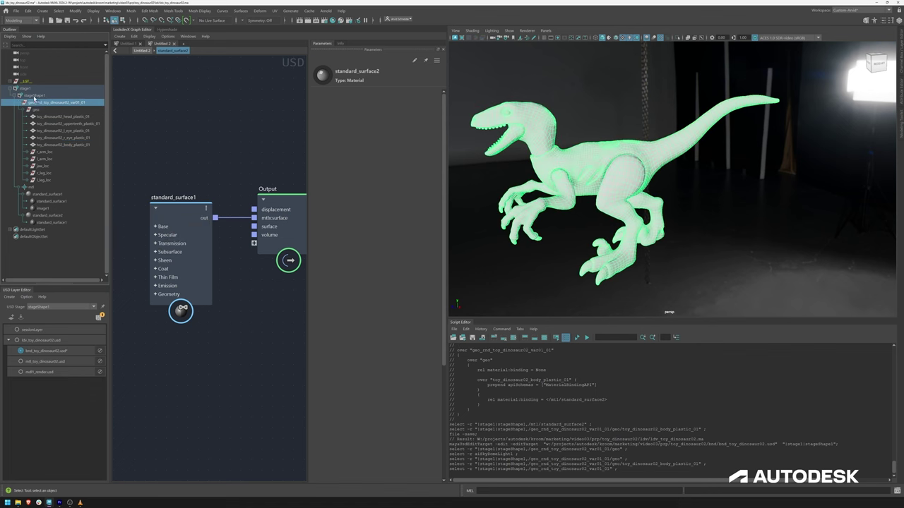
{"action": "right_click", "coordinate": [88, 107]}
{"action": "mouse_move", "coordinate": [127, 189]}
{"action": "mouse_move", "coordinate": [205, 190]}
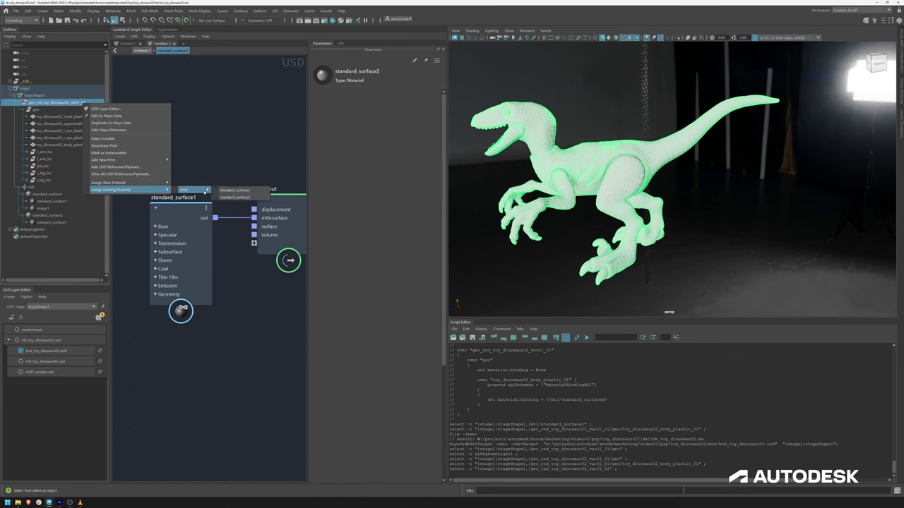
{"action": "left_click", "coordinate": [234, 191]}
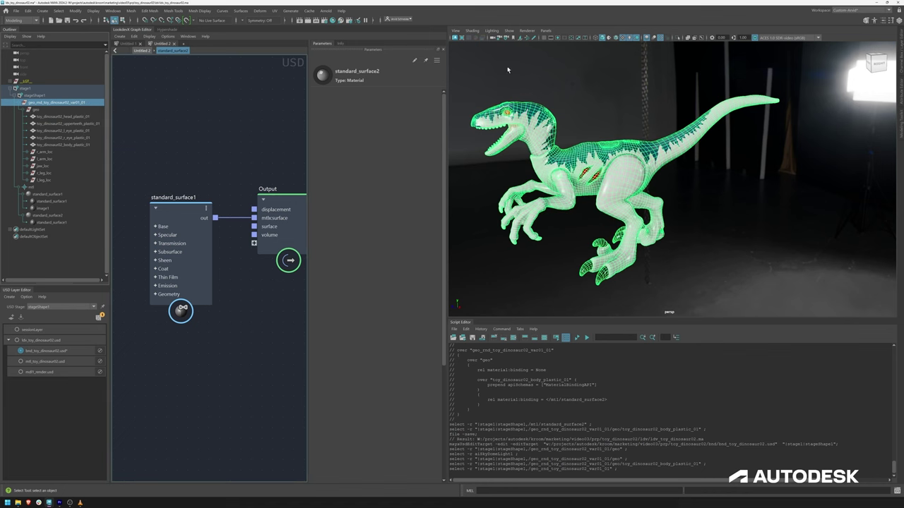
{"action": "left_click", "coordinate": [598, 119]}
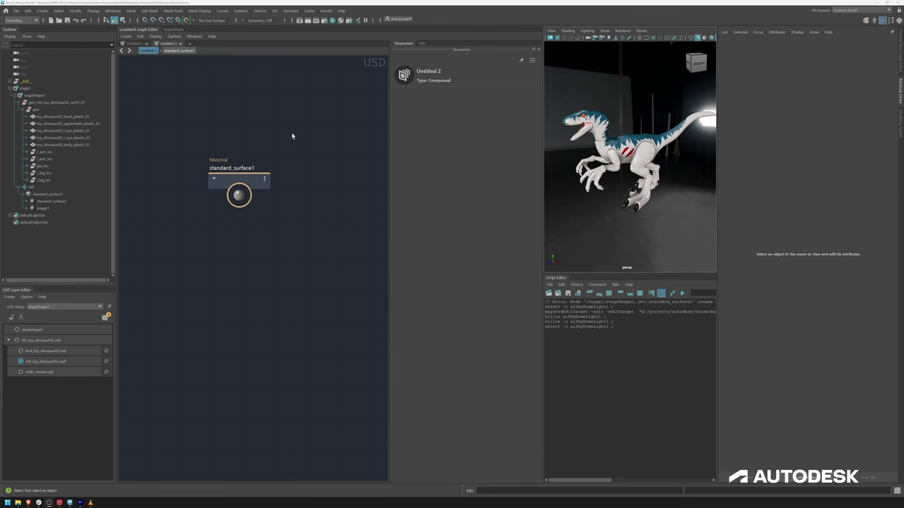
- Duplicate the standard_surface1 material in the mtl_toy_dinosaur02.usd layer
{"action": "left_click", "coordinate": [41, 363]}
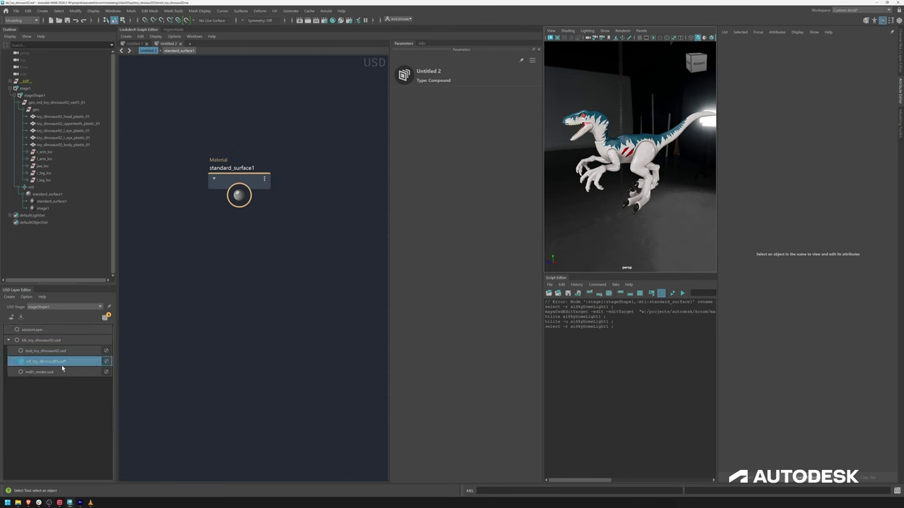
{"action": "left_click", "coordinate": [48, 195]}
{"action": "key", "text": "ctrl+d"}
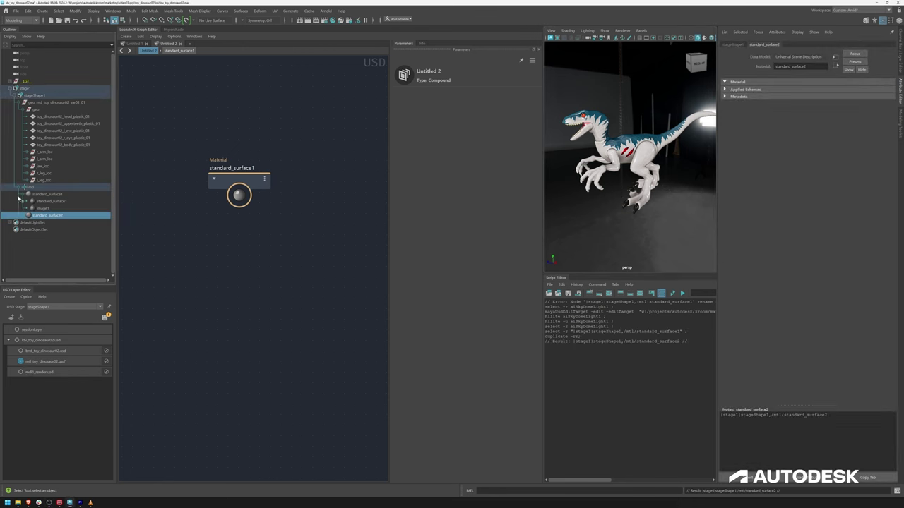
- Show the duplicated standard_surface2 material in a new LookdevX tab and open its internal node network
{"action": "right_click", "coordinate": [61, 217]}
{"action": "mouse_move", "coordinate": [106, 218]}
{"action": "left_click", "coordinate": [169, 219]}
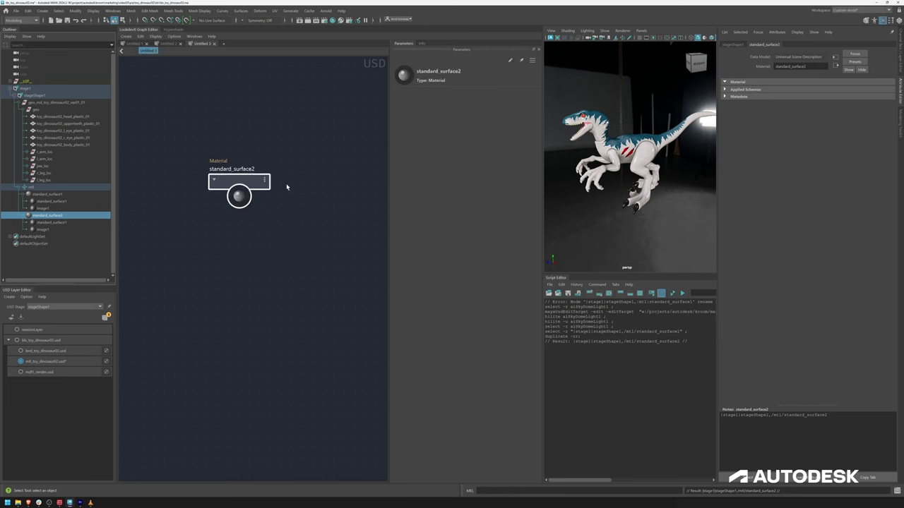
{"action": "middle_click_drag", "start_coordinate": [282, 141], "coordinate": [250, 139]}
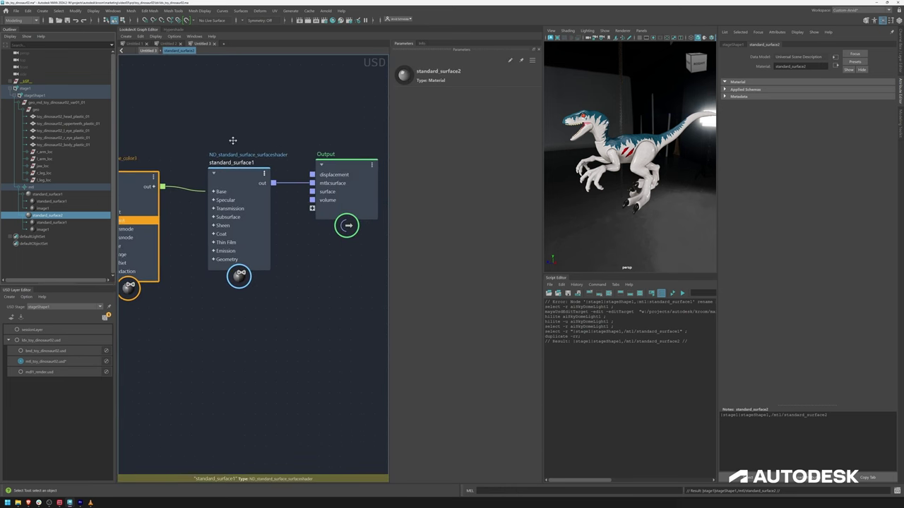
{"action": "middle_click_drag", "start_coordinate": [232, 85], "coordinate": [193, 77]}
- Add an LdkColorCorrect node to the standard_surface2 network and connect the image1 output to its inColor
{"action": "left_click_drag", "start_coordinate": [282, 150], "coordinate": [330, 143]}
{"action": "middle_click_drag", "start_coordinate": [227, 209], "coordinate": [319, 190]}
{"action": "left_click", "coordinate": [331, 195]}
{"action": "key", "text": "Tab"}
{"action": "type", "text": "color"}
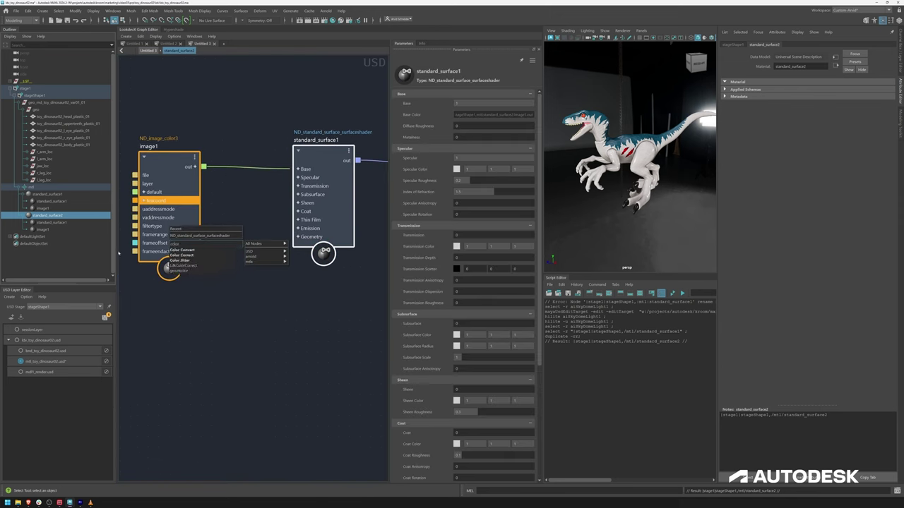
{"action": "left_click", "coordinate": [201, 268]}
{"action": "left_click_drag", "start_coordinate": [203, 167], "coordinate": [210, 288]}
{"action": "left_click", "coordinate": [262, 270]}
- Connect the color-correct node's r, g and b outputs to the matching base_color channels of the standard_surface1 shader
{"action": "left_click", "coordinate": [298, 169]}
{"action": "left_click", "coordinate": [321, 150]}
{"action": "left_click", "coordinate": [368, 106]}
{"action": "middle_click_drag", "start_coordinate": [368, 106], "coordinate": [315, 105]}
{"action": "left_click_drag", "start_coordinate": [233, 192], "coordinate": [262, 190]}
{"action": "left_click", "coordinate": [268, 181]}
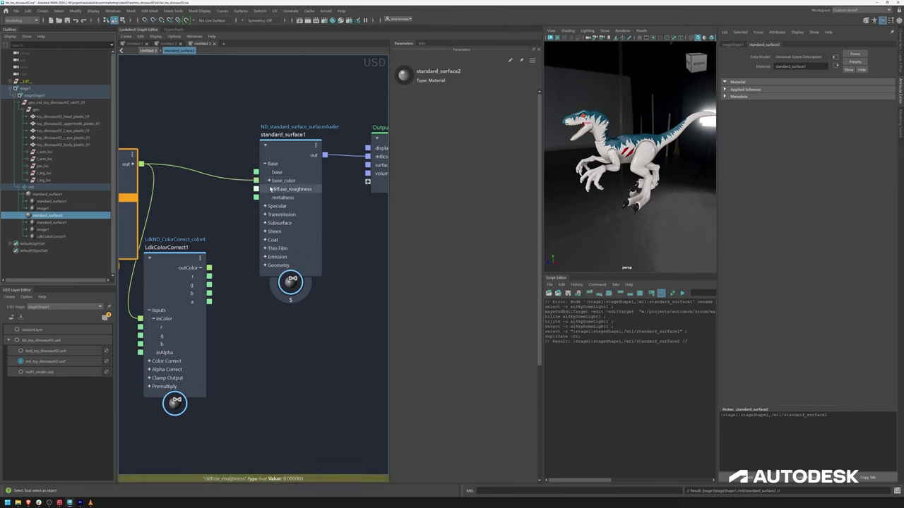
{"action": "mouse_move", "coordinate": [209, 276]}
{"action": "left_mouse_down"}
{"action": "mouse_move", "coordinate": [234, 250]}
{"action": "mouse_move", "coordinate": [256, 189]}
{"action": "mouse_move", "coordinate": [209, 284]}
{"action": "left_mouse_up"}
{"action": "left_click_drag", "start_coordinate": [256, 206], "coordinate": [210, 293]}
- Reposition the image1 node and raise the Hue Shift of the LdkColorCorrect1 node
{"action": "middle_click_drag", "start_coordinate": [215, 211], "coordinate": [263, 177]}
{"action": "scroll", "coordinate": [263, 177], "scroll_direction": "down", "scroll_amount": 1}
{"action": "left_click_drag", "start_coordinate": [198, 138], "coordinate": [169, 153]}
{"action": "left_click", "coordinate": [258, 226]}
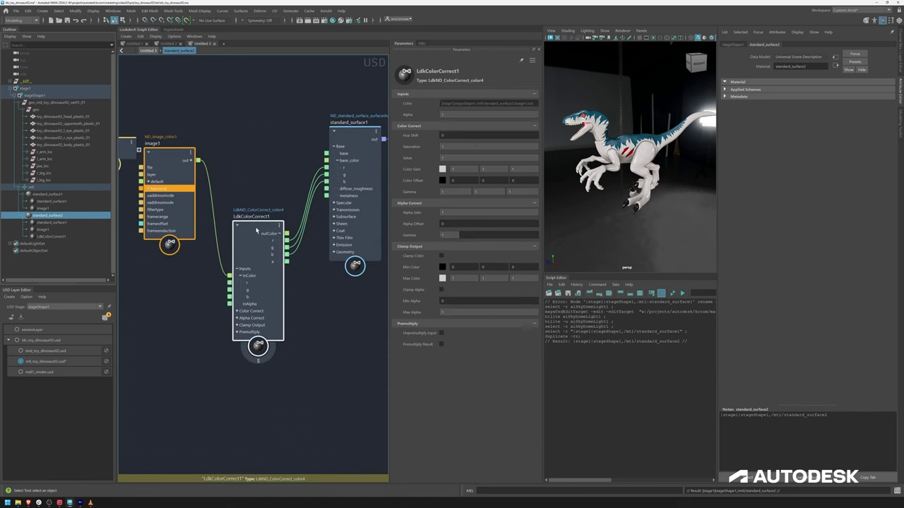
{"action": "left_click_drag", "start_coordinate": [462, 144], "coordinate": [503, 143]}
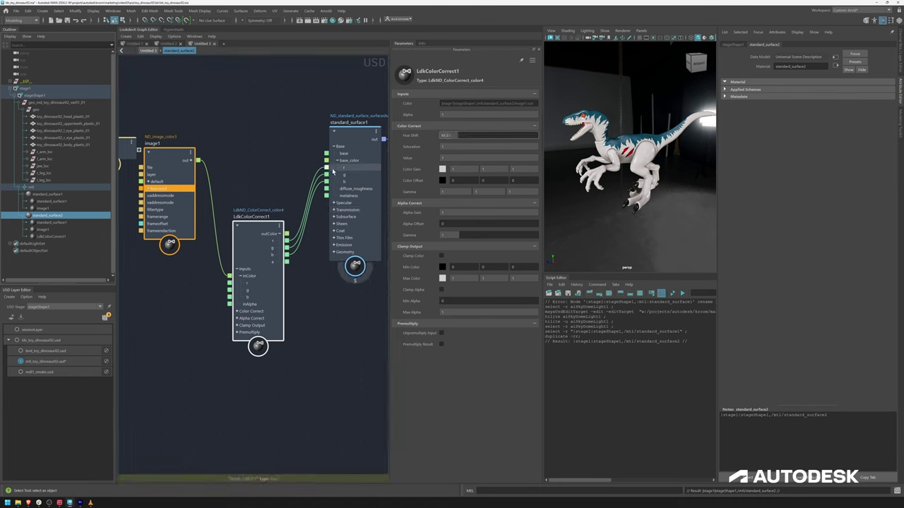
{"action": "left_click", "coordinate": [265, 150]}
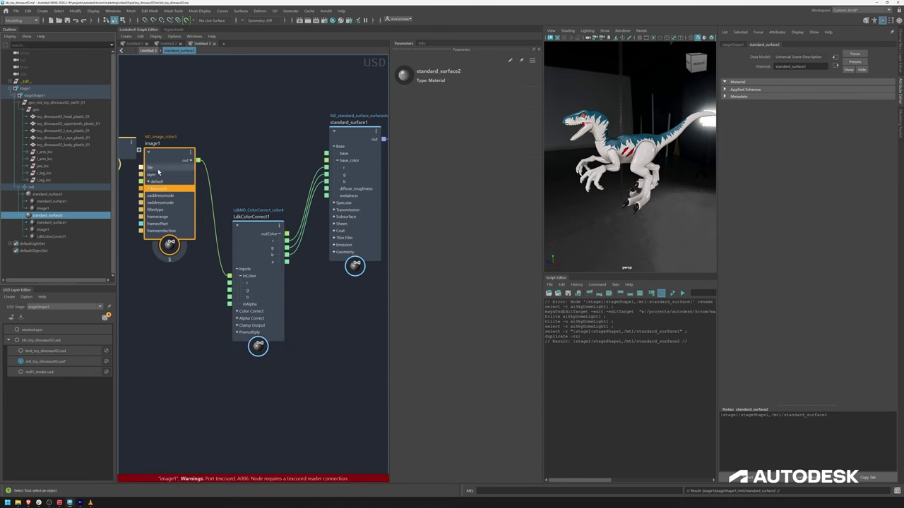
{"action": "middle_click_drag", "start_coordinate": [334, 314], "coordinate": [256, 300]}
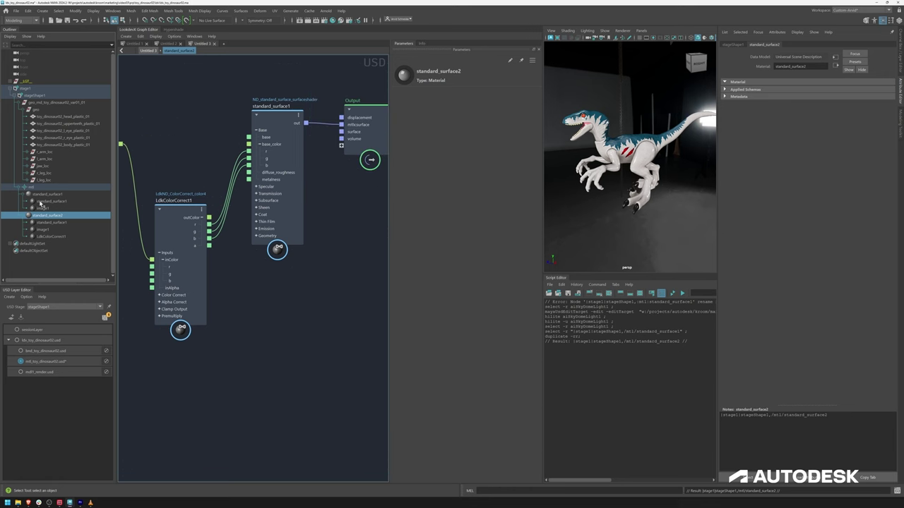
- Make bnd_toy_dinosaur02.usd the target layer and assign standard_surface2 to the toy_dinosaur02_body_plastic_01 mesh
{"action": "left_click", "coordinate": [20, 351]}
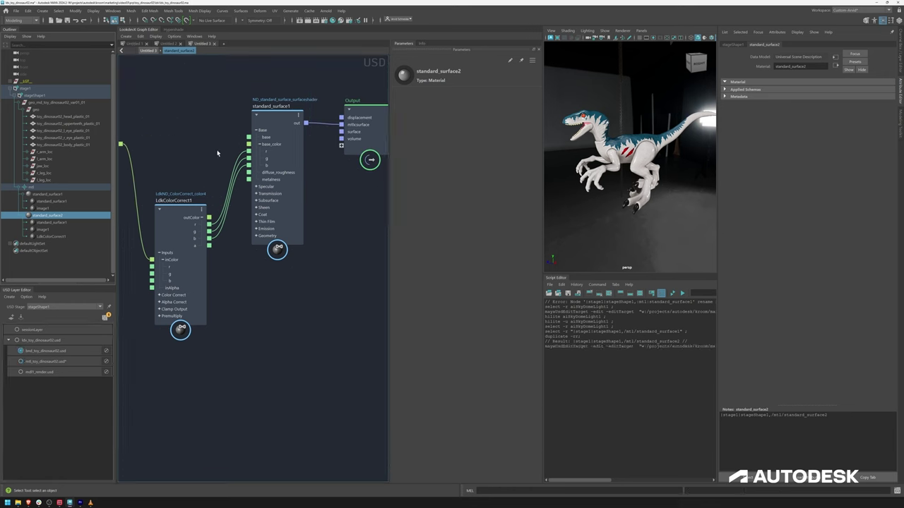
{"action": "left_click", "coordinate": [82, 146]}
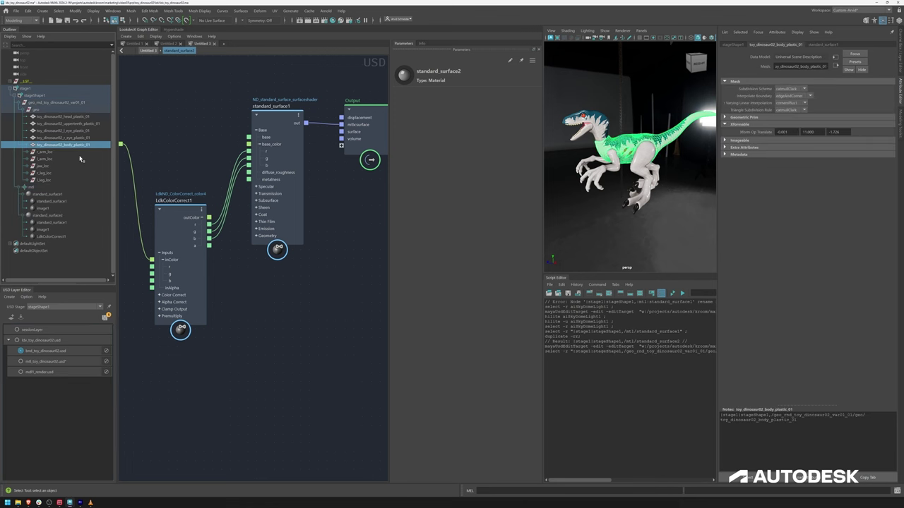
{"action": "right_click", "coordinate": [58, 217]}
{"action": "left_click", "coordinate": [76, 221]}
{"action": "left_click", "coordinate": [634, 110]}
{"action": "left_click_drag", "start_coordinate": [638, 111], "coordinate": [710, 167], "text": "alt"}
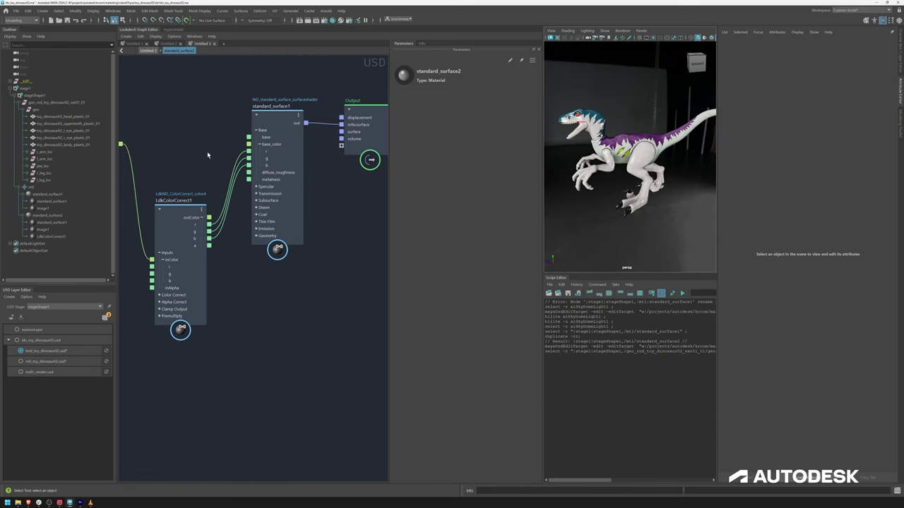
- Move the LdkColorCorrect1 node up in line between the image1 and standard_surface1 nodes
{"action": "left_click", "coordinate": [233, 113]}
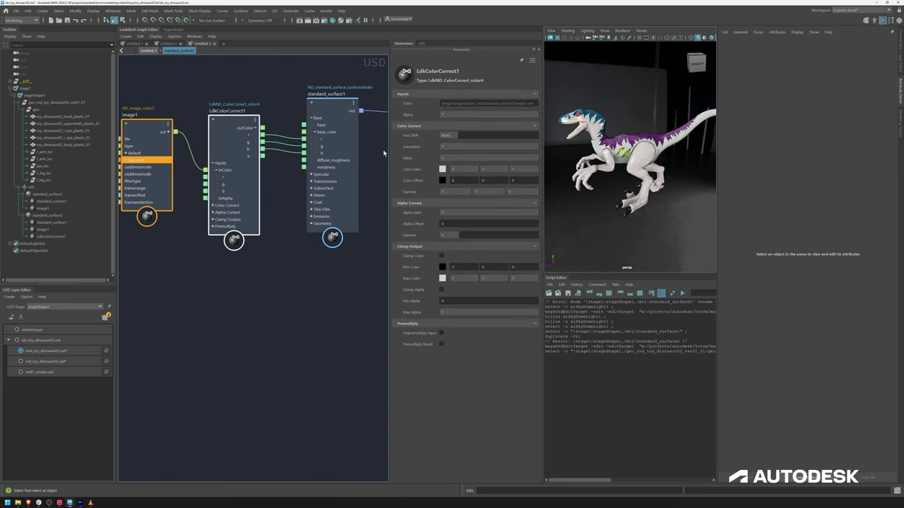
{"action": "middle_click_drag", "start_coordinate": [383, 152], "coordinate": [285, 172]}
{"action": "middle_click_drag", "start_coordinate": [192, 299], "coordinate": [216, 290]}
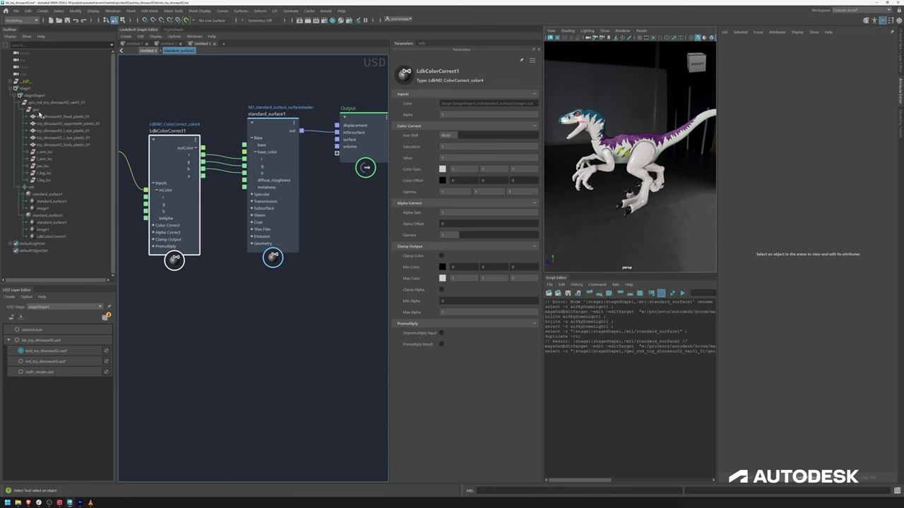
{"action": "right_click", "coordinate": [40, 114]}
{"action": "mouse_move", "coordinate": [64, 220]}
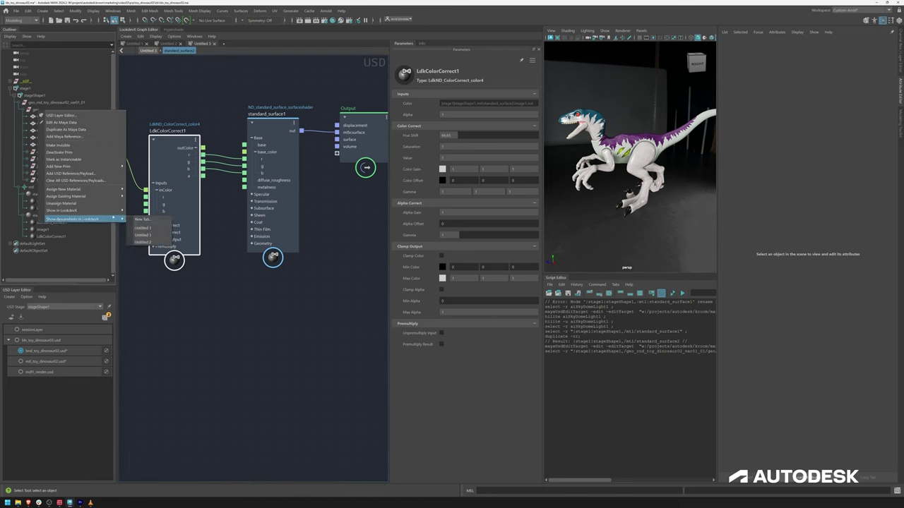
{"action": "left_click", "coordinate": [232, 88]}
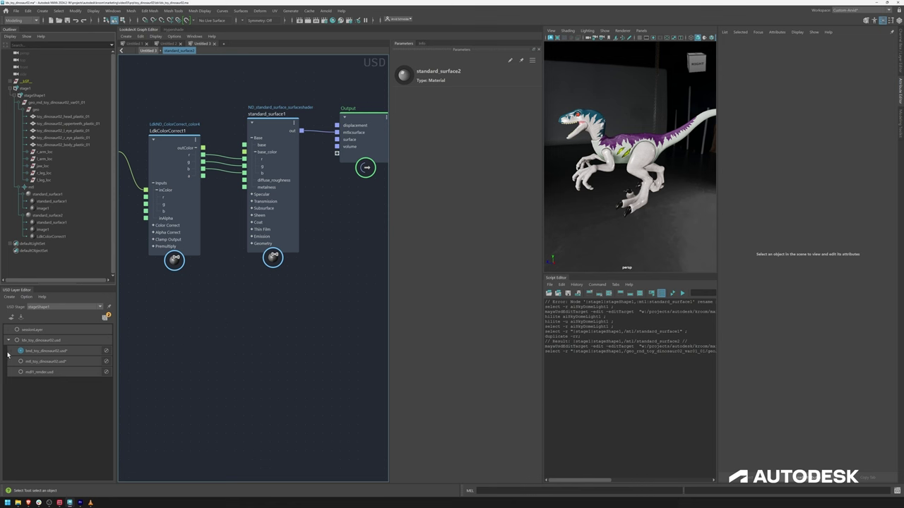
- Make mtl_toy_dinosaur02.usd the target layer and duplicate the standard_surface2 material as standard_surface3
{"action": "left_click", "coordinate": [40, 362]}
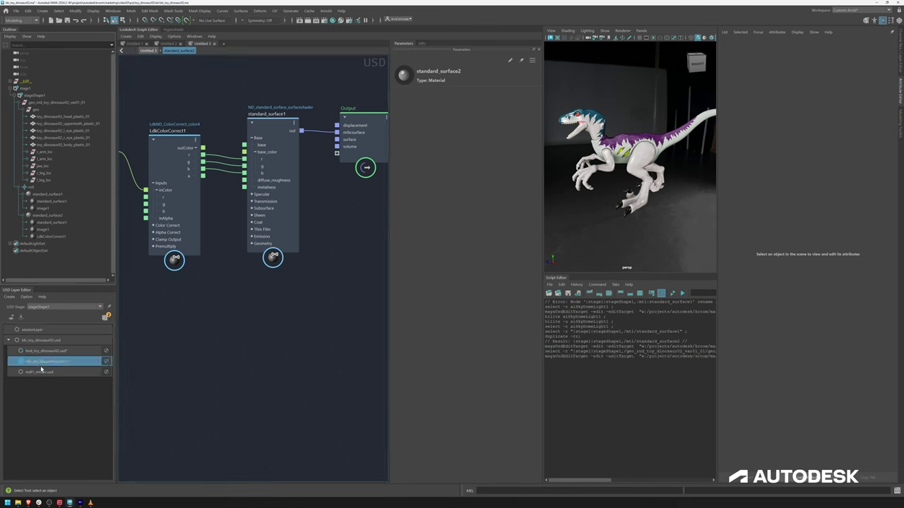
{"action": "left_click", "coordinate": [63, 216]}
{"action": "key", "text": "ctrl+d"}
{"action": "left_click", "coordinate": [24, 245]}
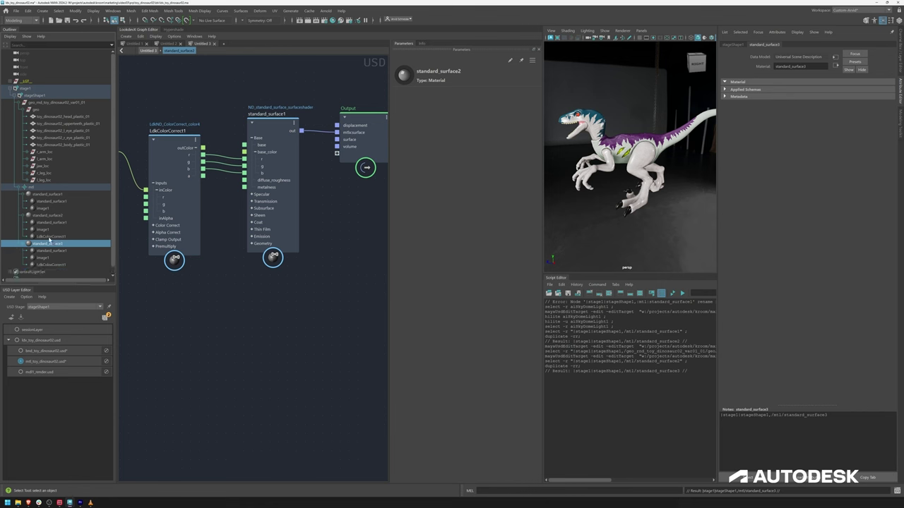
- Show standard_surface3 in a new LookdevX tab and adjust the Hue Shift and Saturation of its LdkColorCorrect1 node
{"action": "right_click", "coordinate": [66, 248]}
{"action": "mouse_move", "coordinate": [98, 248]}
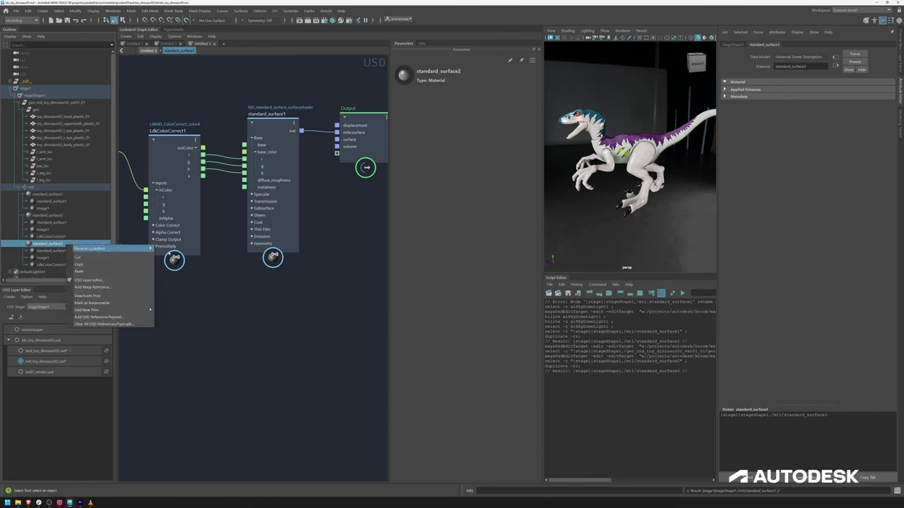
{"action": "left_click", "coordinate": [171, 249]}
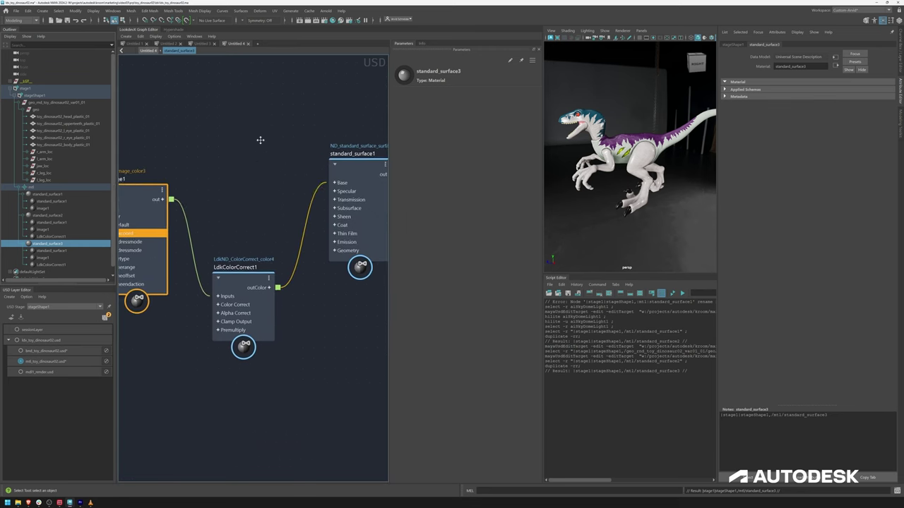
{"action": "left_click", "coordinate": [239, 314]}
{"action": "mouse_move", "coordinate": [460, 136]}
{"action": "left_mouse_down"}
{"action": "mouse_move", "coordinate": [505, 138]}
{"action": "mouse_move", "coordinate": [458, 148]}
{"action": "mouse_move", "coordinate": [469, 149]}
{"action": "left_mouse_up"}
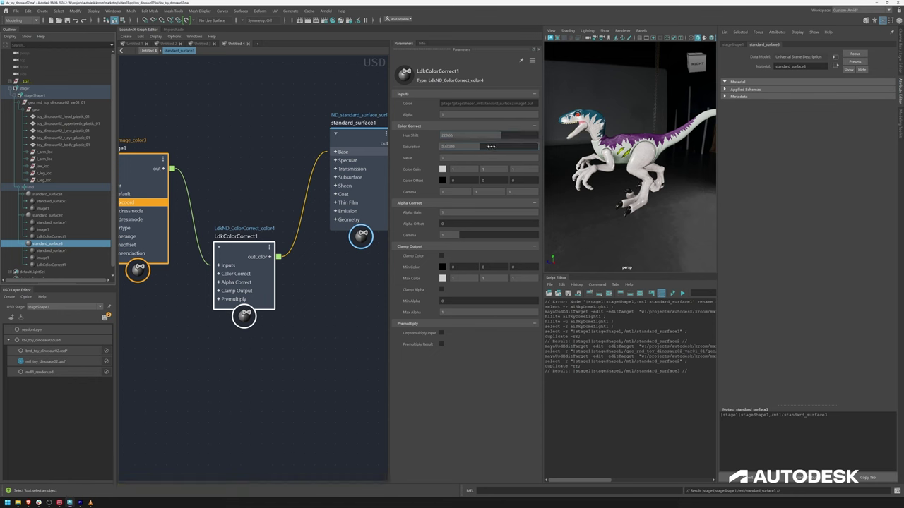
{"action": "left_click", "coordinate": [240, 139]}
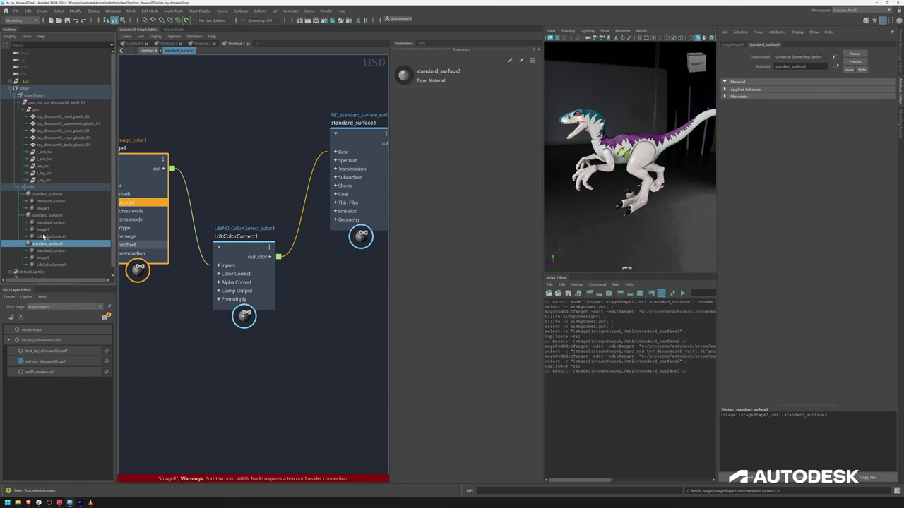
- Make bnd_toy_dinosaur02.usd the target layer, assign standard_surface3 to the geo_rnd_toy_dinosaur02_var01_01 prim, and deselect the prim
{"action": "double_click", "coordinate": [40, 351]}
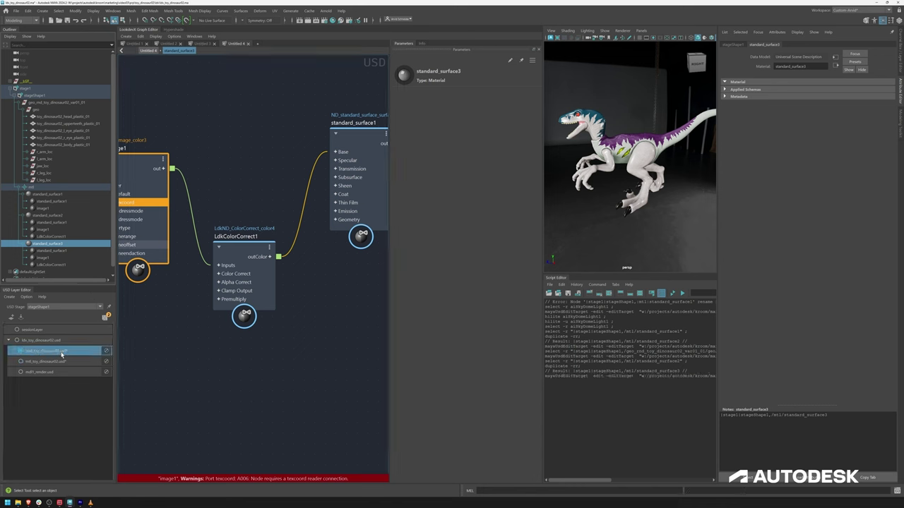
{"action": "left_click", "coordinate": [56, 104]}
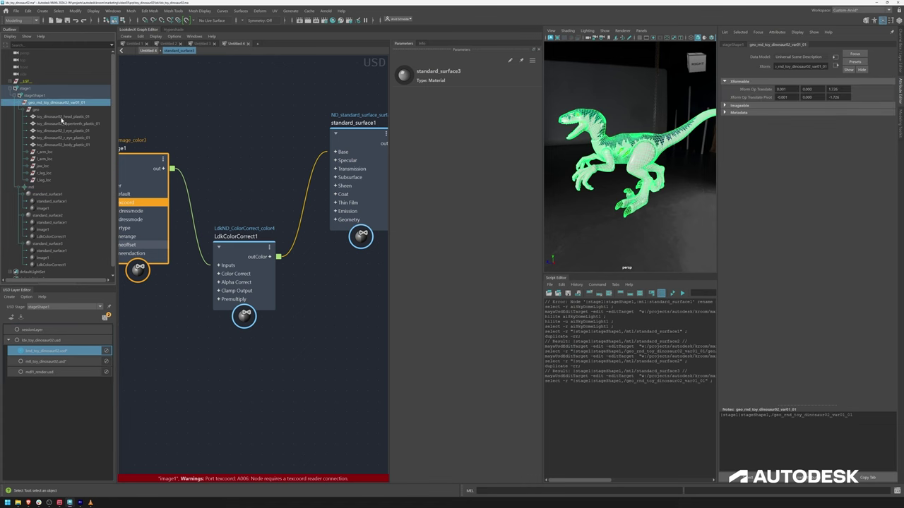
{"action": "right_click", "coordinate": [80, 105]}
{"action": "left_click", "coordinate": [63, 111]}
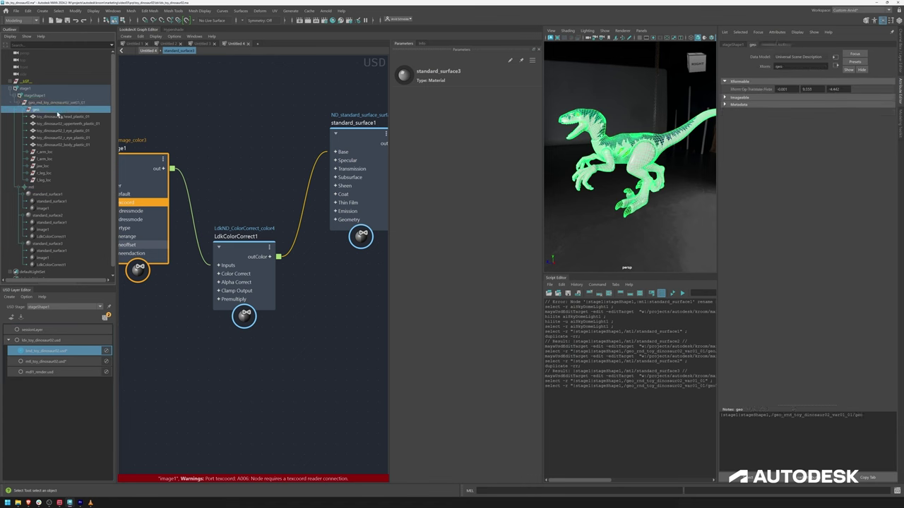
{"action": "right_click", "coordinate": [63, 113]}
{"action": "key", "text": "Escape"}
{"action": "key", "text": "Up"}
{"action": "right_click", "coordinate": [49, 245]}
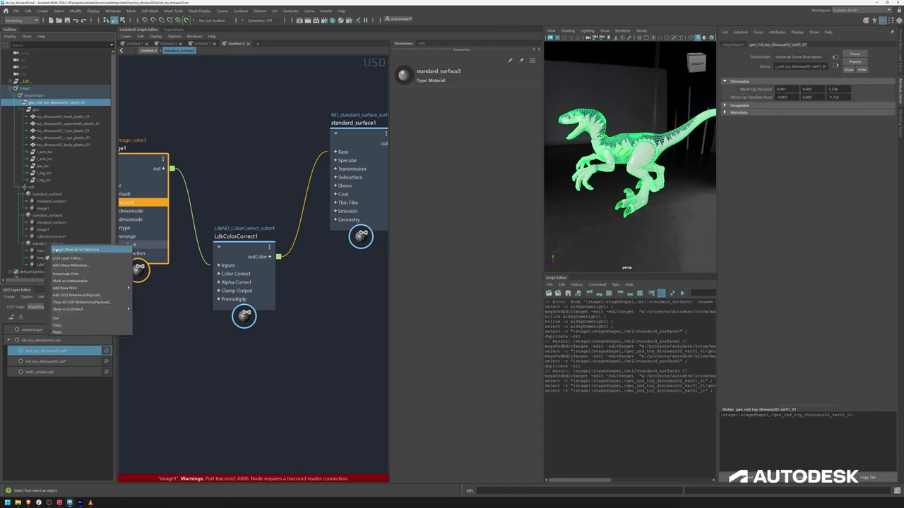
{"action": "left_click", "coordinate": [59, 250]}
{"action": "left_click", "coordinate": [647, 128]}
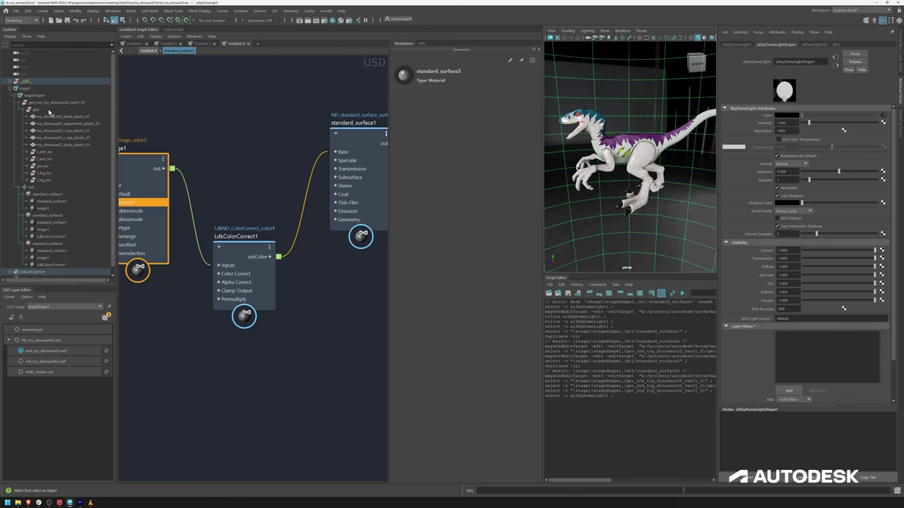
- Save all edited layers of the USD stage and close every material graph tab except Untitled 1
{"action": "left_click", "coordinate": [106, 318]}
{"action": "left_click", "coordinate": [507, 277]}
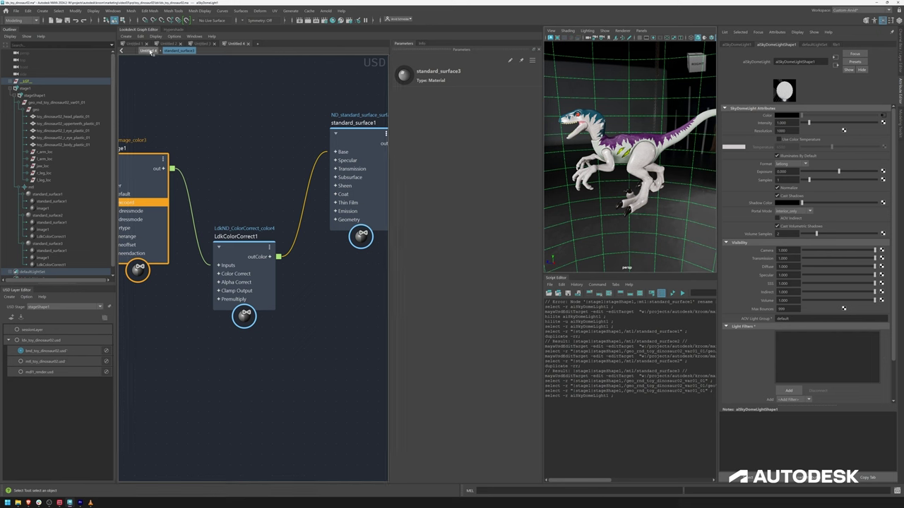
{"action": "left_click", "coordinate": [146, 44]}
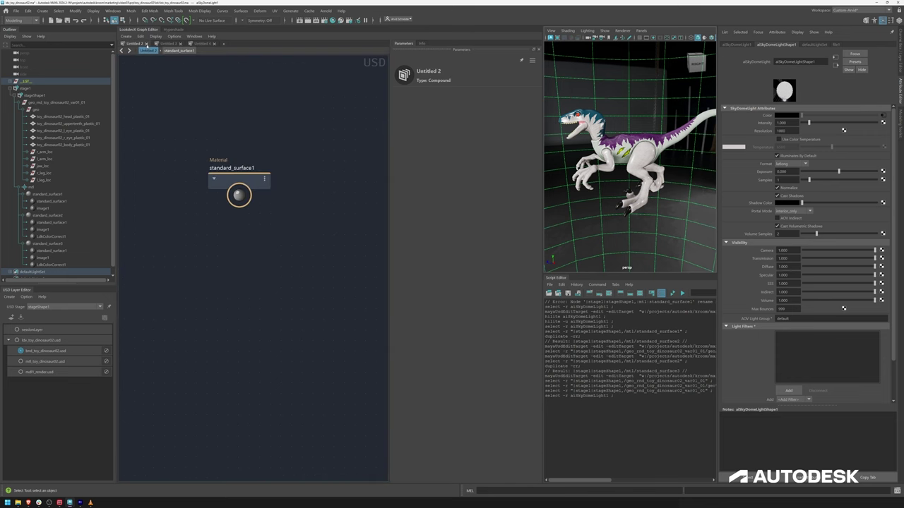
{"action": "left_click", "coordinate": [146, 43]}
{"action": "left_click", "coordinate": [146, 44]}
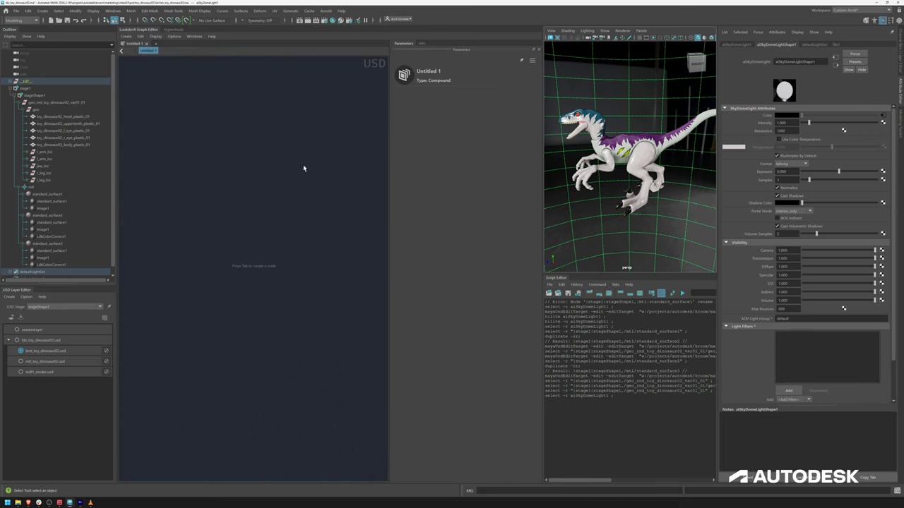
- Show the materials of all descendants of geo_rnd_toy_dinosaur02_var01_01 in the Untitled 1 graph
{"action": "left_click", "coordinate": [46, 103]}
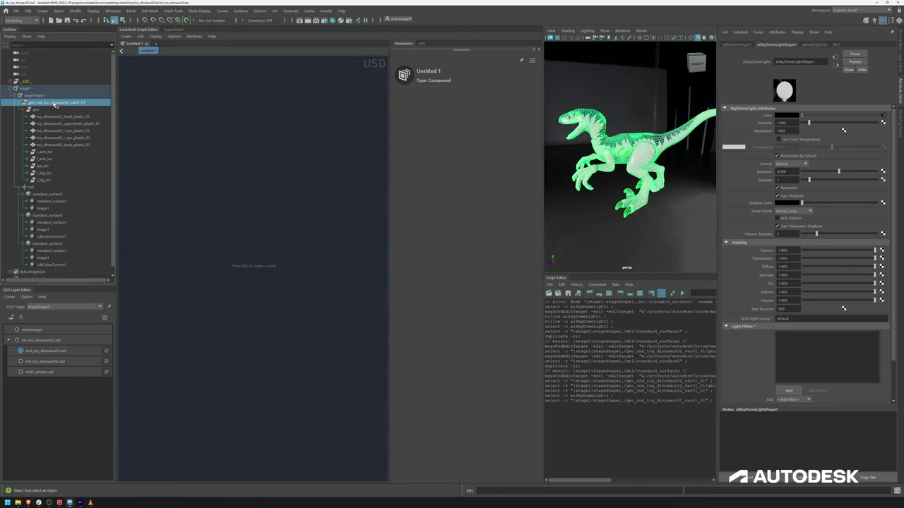
{"action": "right_click", "coordinate": [51, 104]}
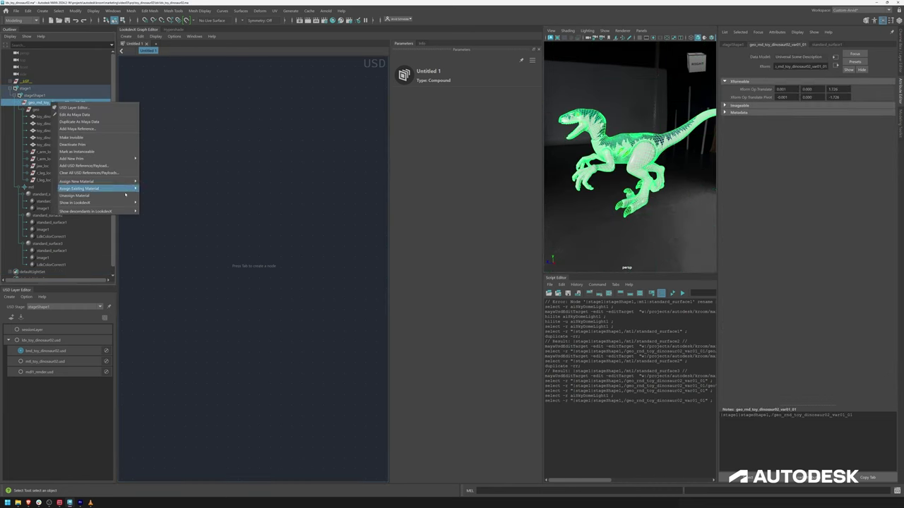
{"action": "mouse_move", "coordinate": [103, 212]}
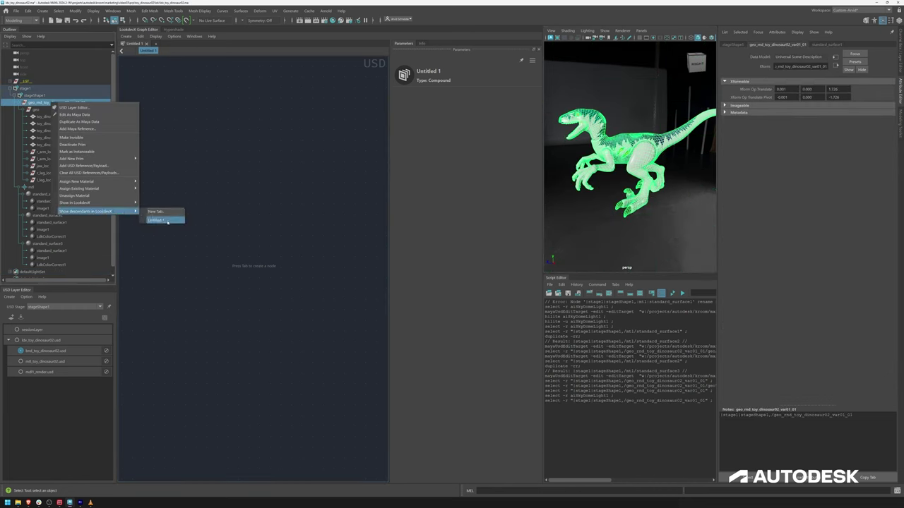
{"action": "left_click", "coordinate": [167, 221]}
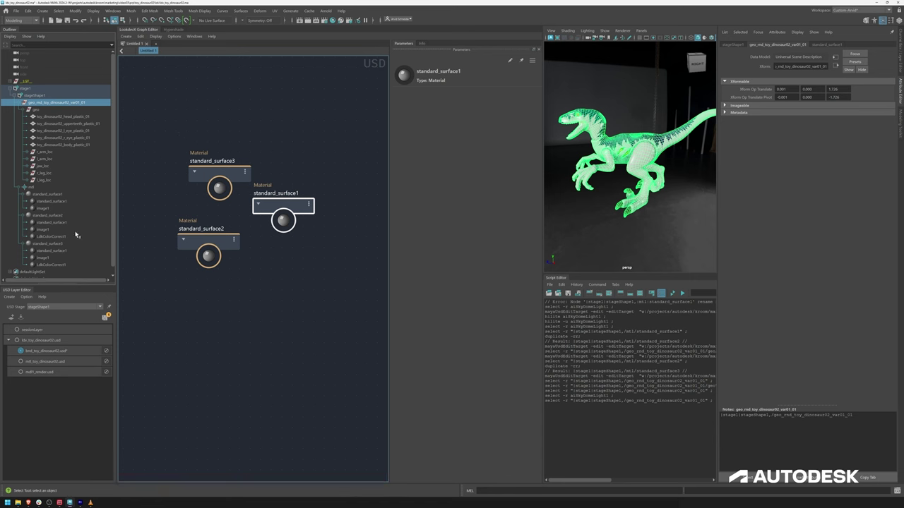
{"action": "left_click", "coordinate": [275, 125]}
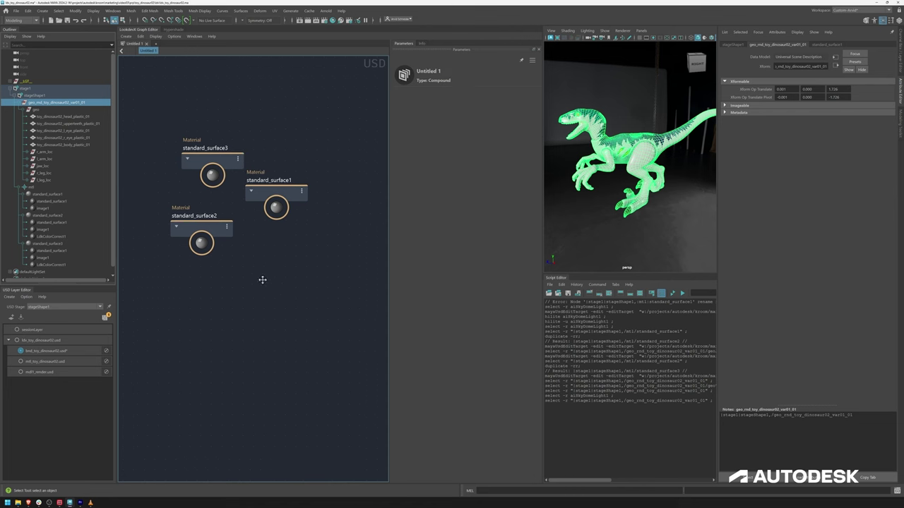
- Show the materials of the geo prim's descendants in a new LookdevX graph tab
{"action": "left_click", "coordinate": [4, 111]}
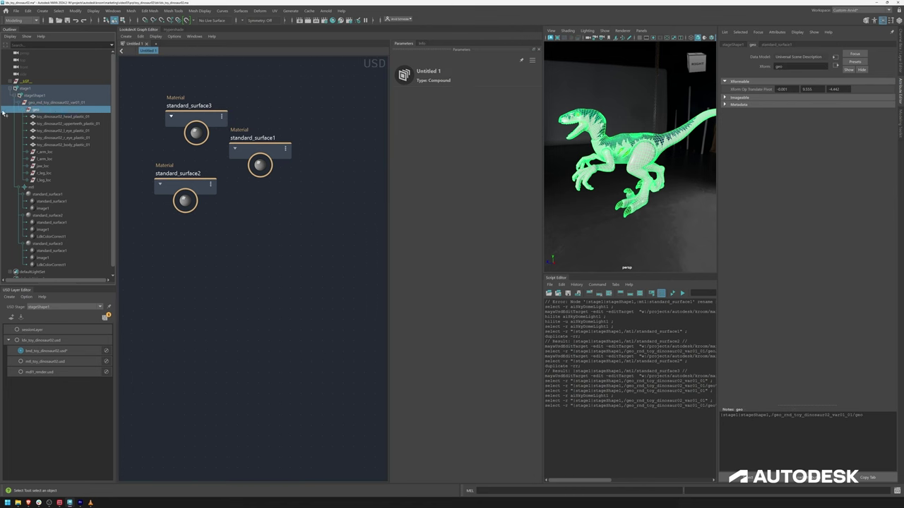
{"action": "right_click", "coordinate": [44, 114]}
{"action": "left_click", "coordinate": [148, 219]}
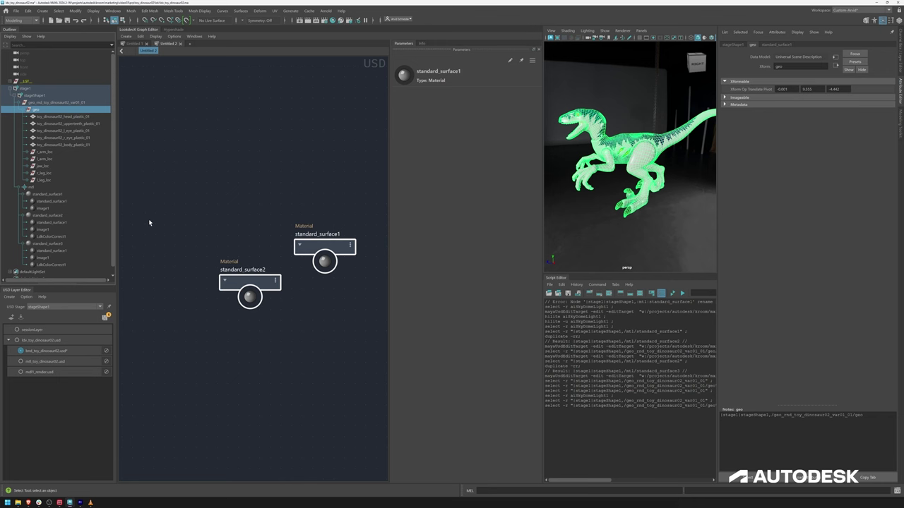
{"action": "left_click", "coordinate": [334, 163]}
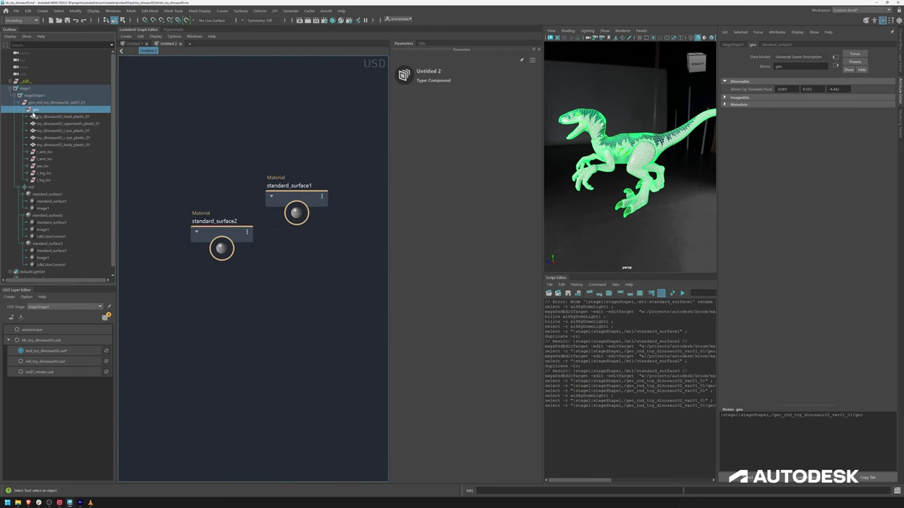
- Examine the material assignment and LookdevX display options available for the individual head, teeth, eye and body plastic meshes
{"action": "left_click", "coordinate": [80, 118]}
{"action": "right_click", "coordinate": [86, 119]}
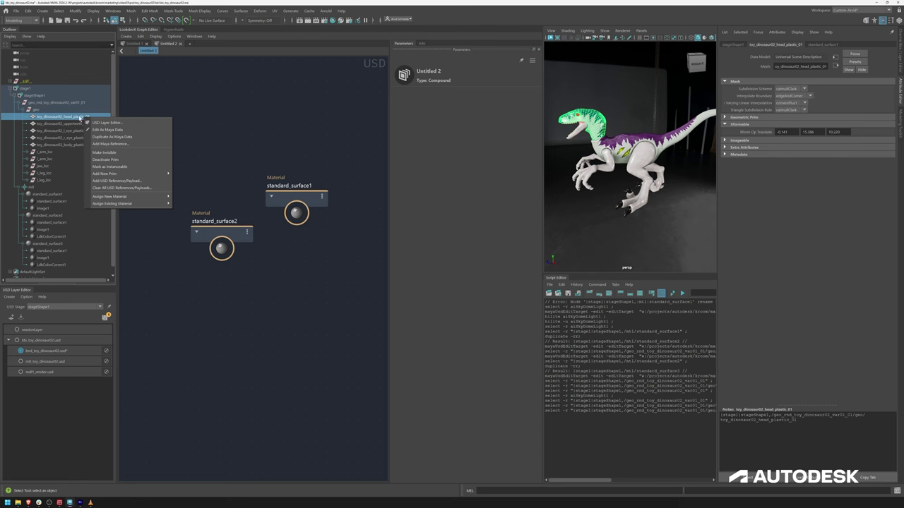
{"action": "right_click", "coordinate": [70, 126]}
{"action": "left_click", "coordinate": [61, 131]}
{"action": "right_click", "coordinate": [61, 132]}
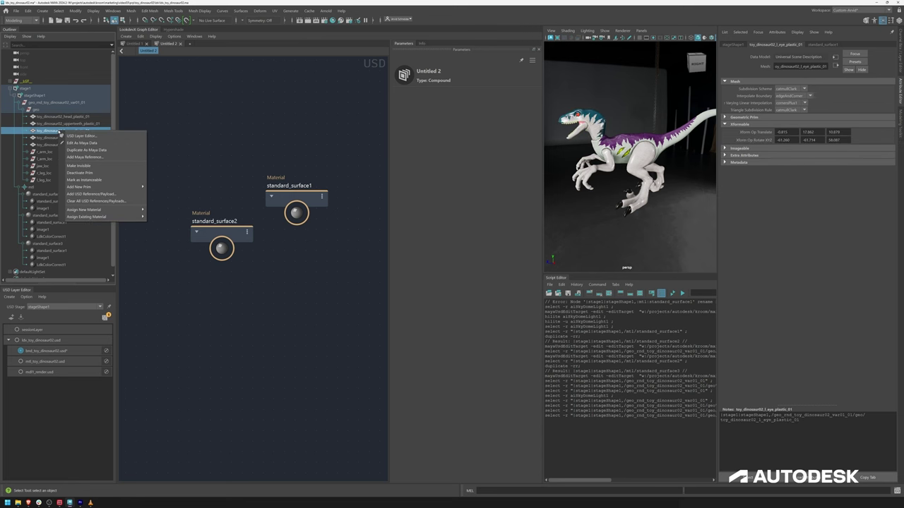
{"action": "right_click", "coordinate": [51, 139]}
{"action": "right_click", "coordinate": [48, 145]}
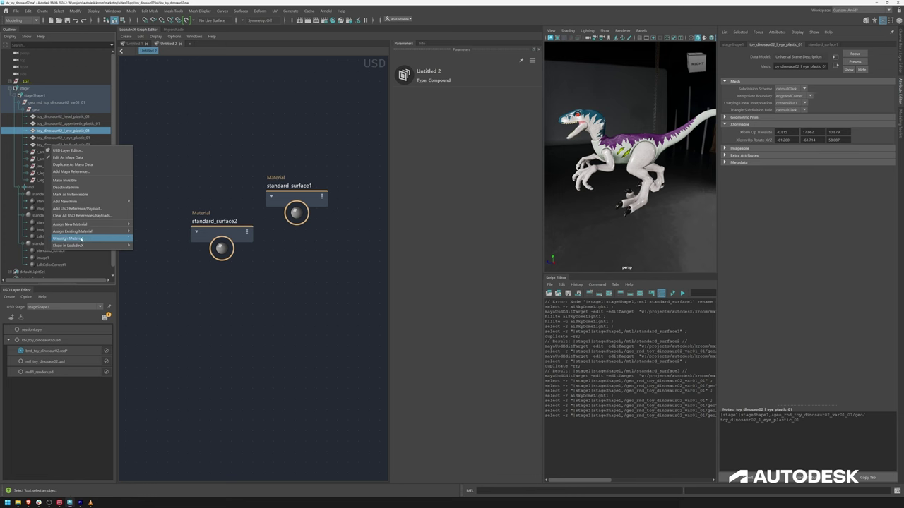
{"action": "left_click", "coordinate": [228, 135]}
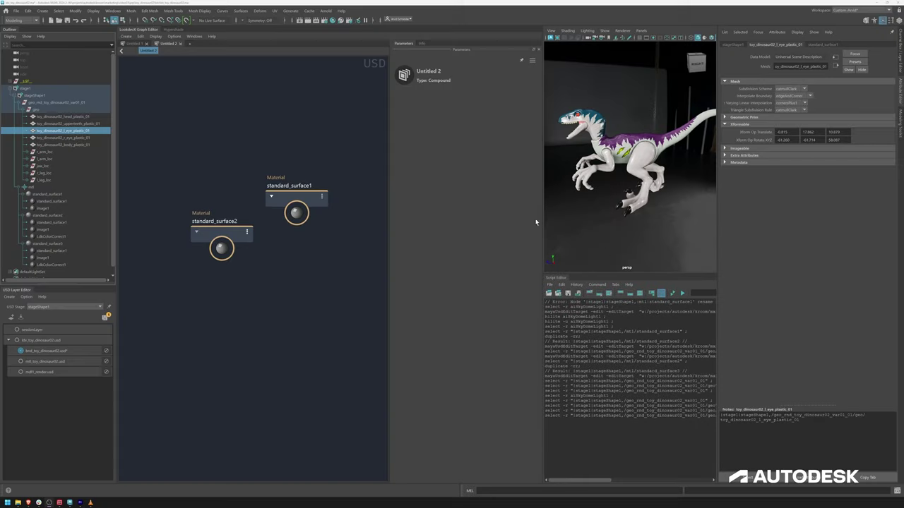
- Clear the Script Editor history, print the bnd_toy_dinosaur02.usd layer to it, and widen the editor to examine the material bindings
{"action": "left_click", "coordinate": [590, 293]}
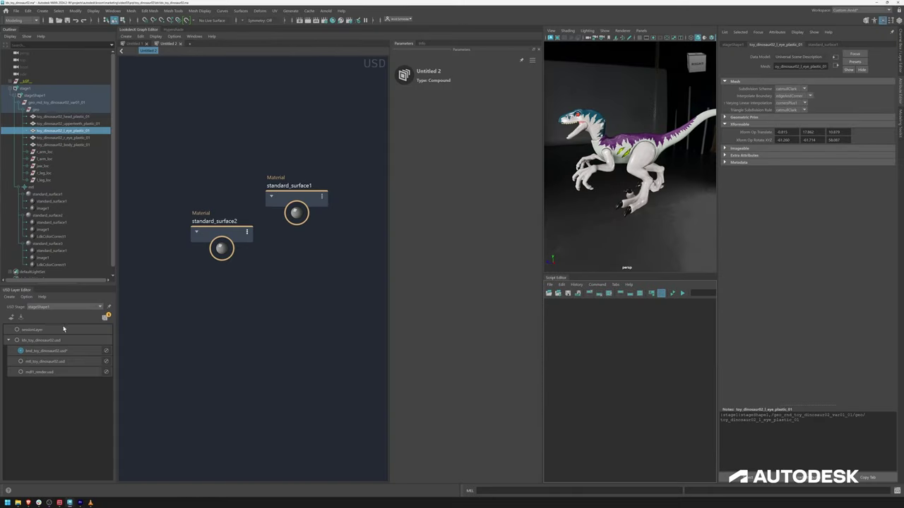
{"action": "right_click", "coordinate": [76, 350]}
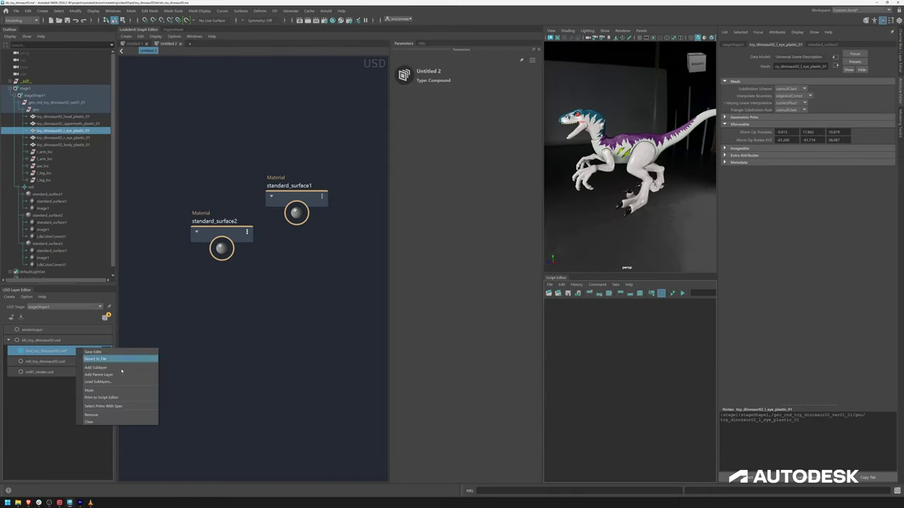
{"action": "left_click", "coordinate": [101, 398]}
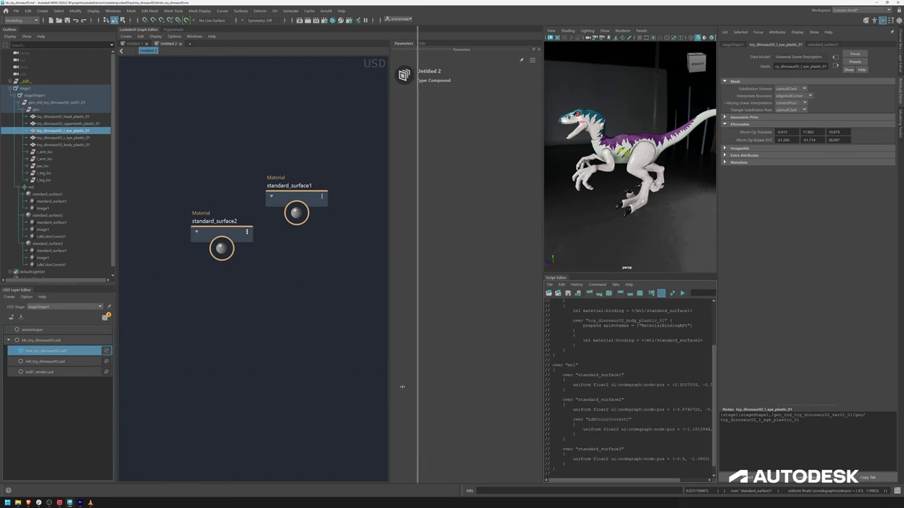
{"action": "left_click_drag", "start_coordinate": [543, 394], "coordinate": [393, 395]}
{"action": "left_click_drag", "start_coordinate": [714, 439], "coordinate": [704, 412]}
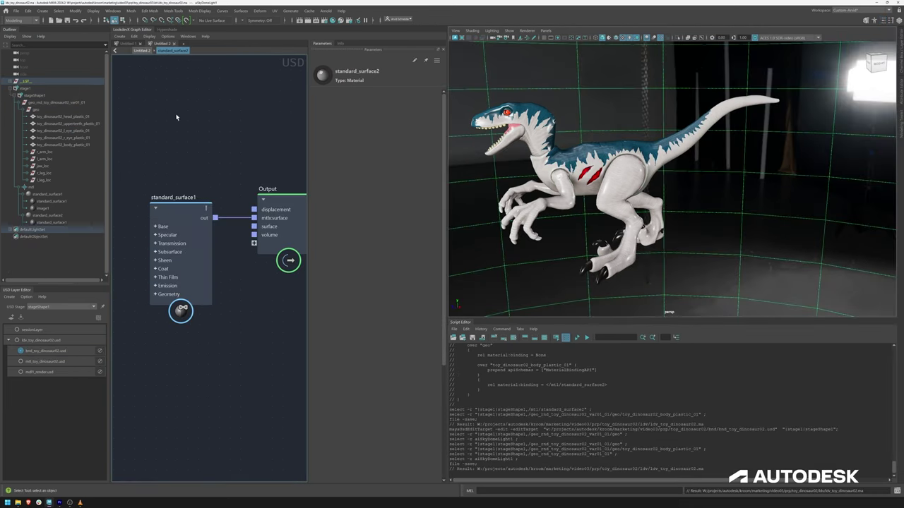